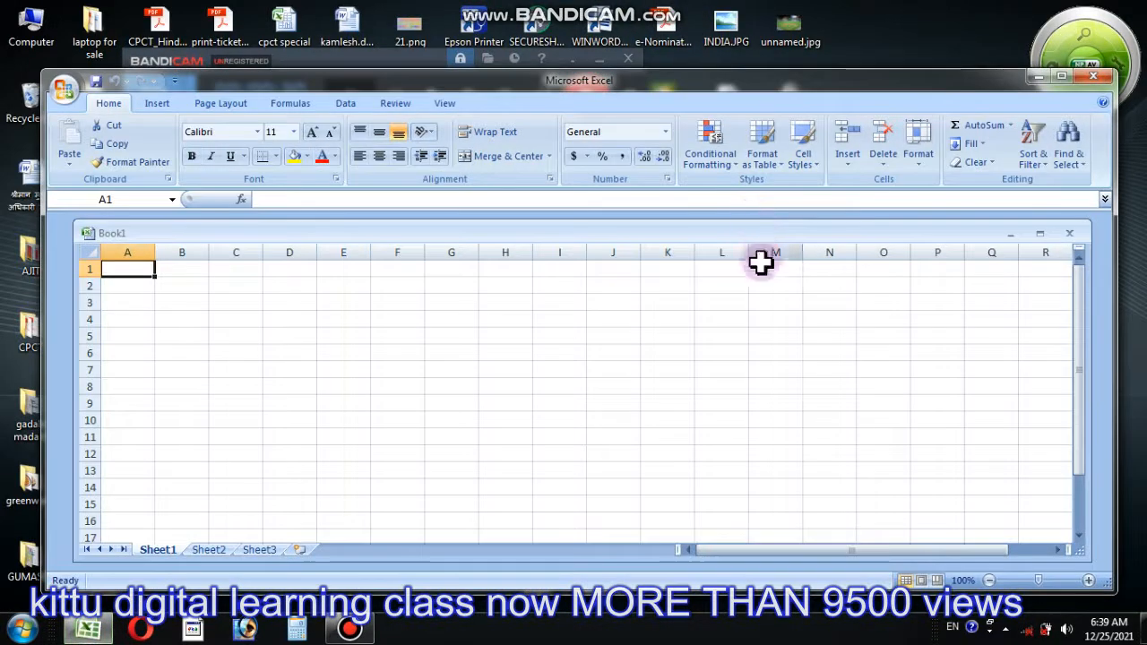
Maximize the Excel window and the Book1 workbook inside it, and enlarge the sheet's zoom.
{"action": "left_click", "coordinate": [1056, 78]}
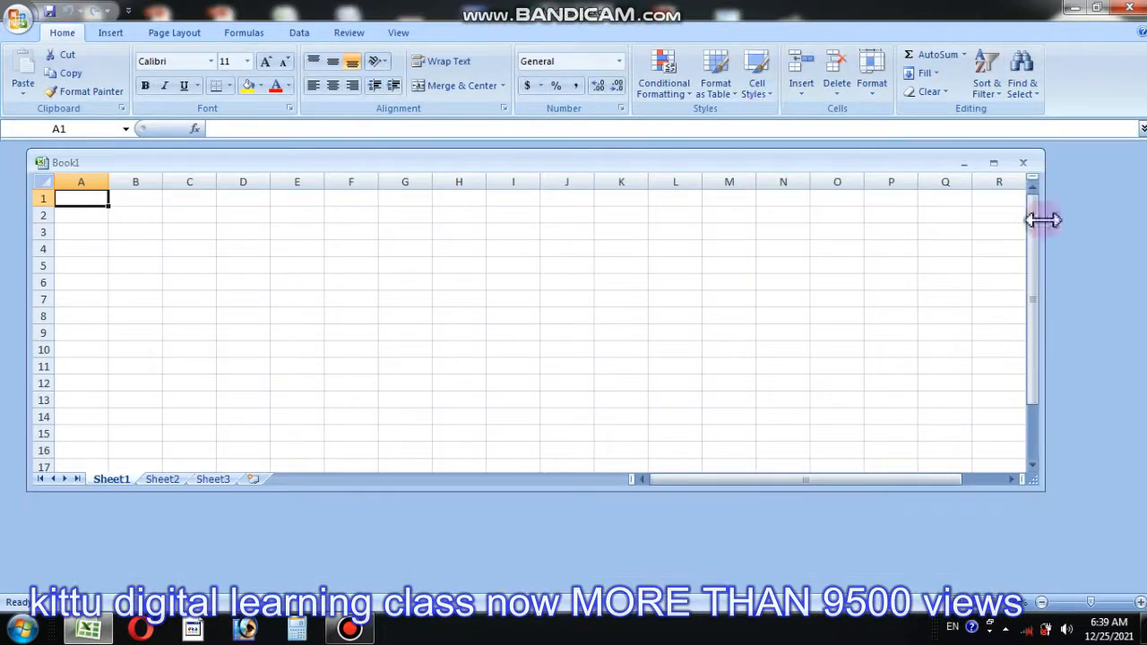
{"action": "left_click", "coordinate": [992, 162]}
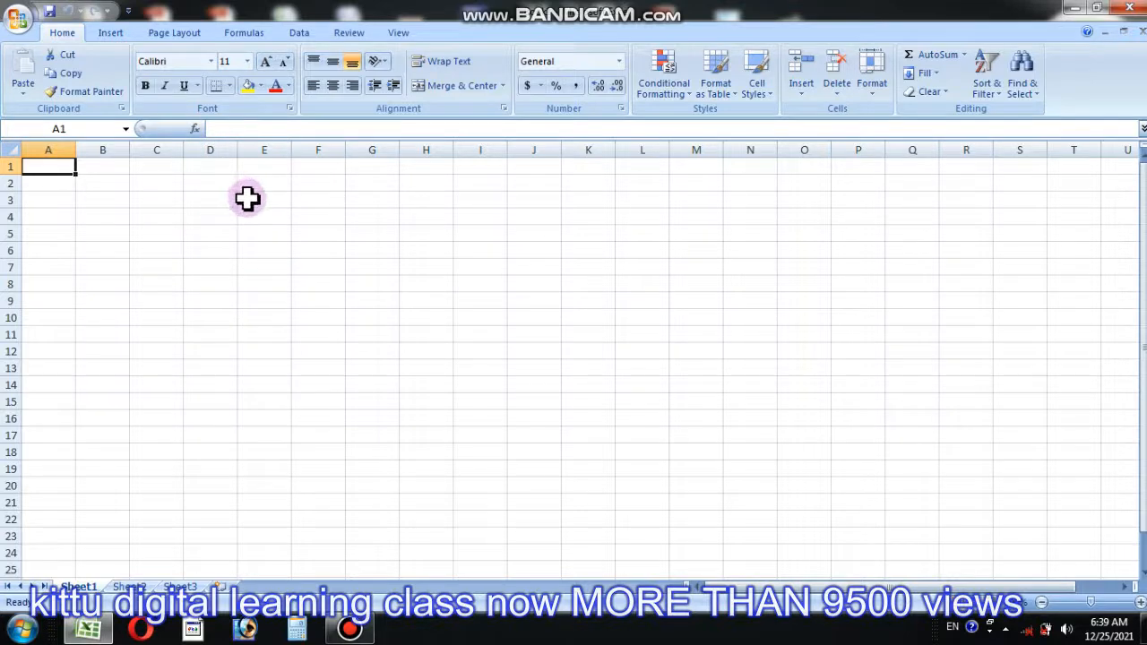
{"action": "scroll", "coordinate": [368, 388], "scroll_direction": "up", "scroll_amount": 5}
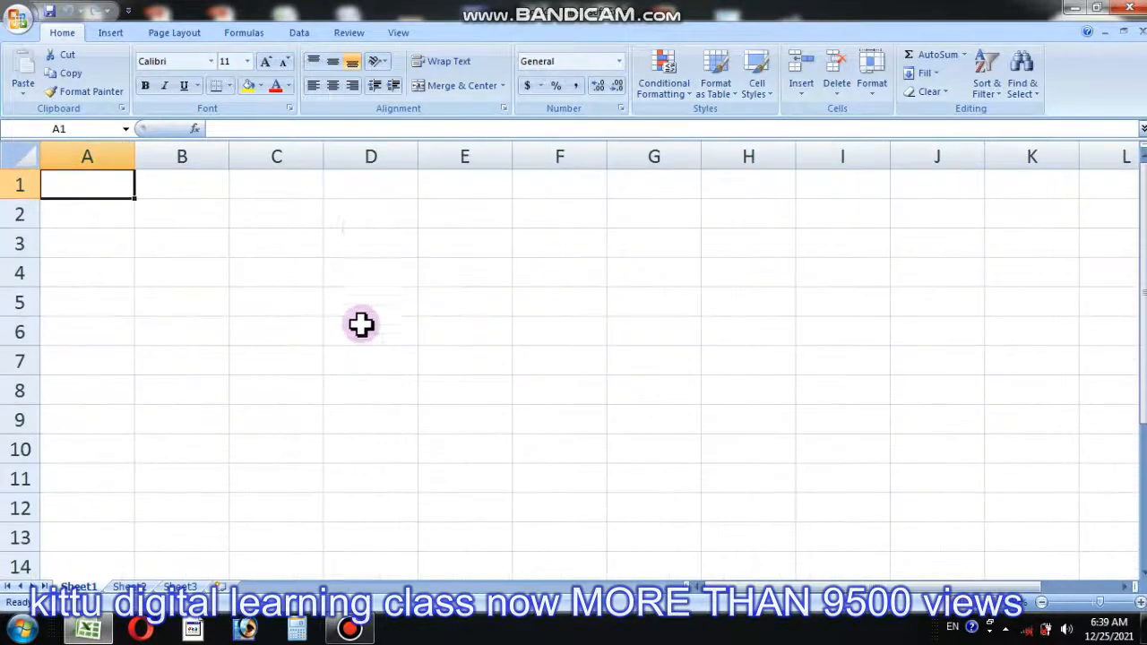
Enter "ms office" in D2 and "pc package" in E2, and widen column E to fit its text.
{"action": "left_click", "coordinate": [370, 203]}
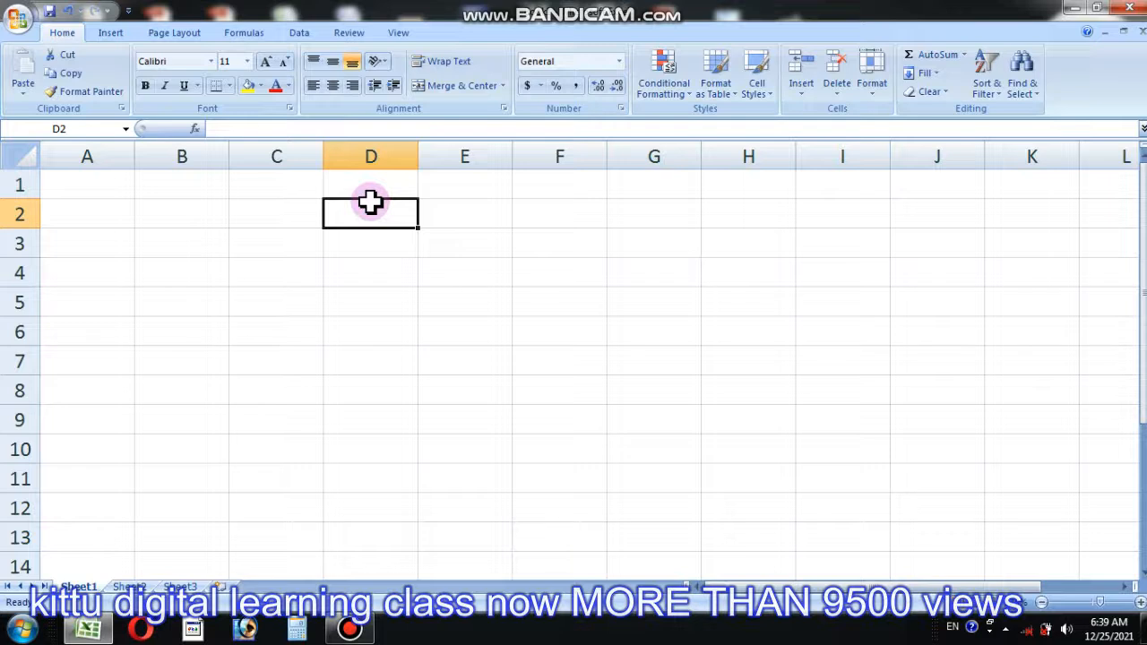
{"action": "type", "text": "ms office"}
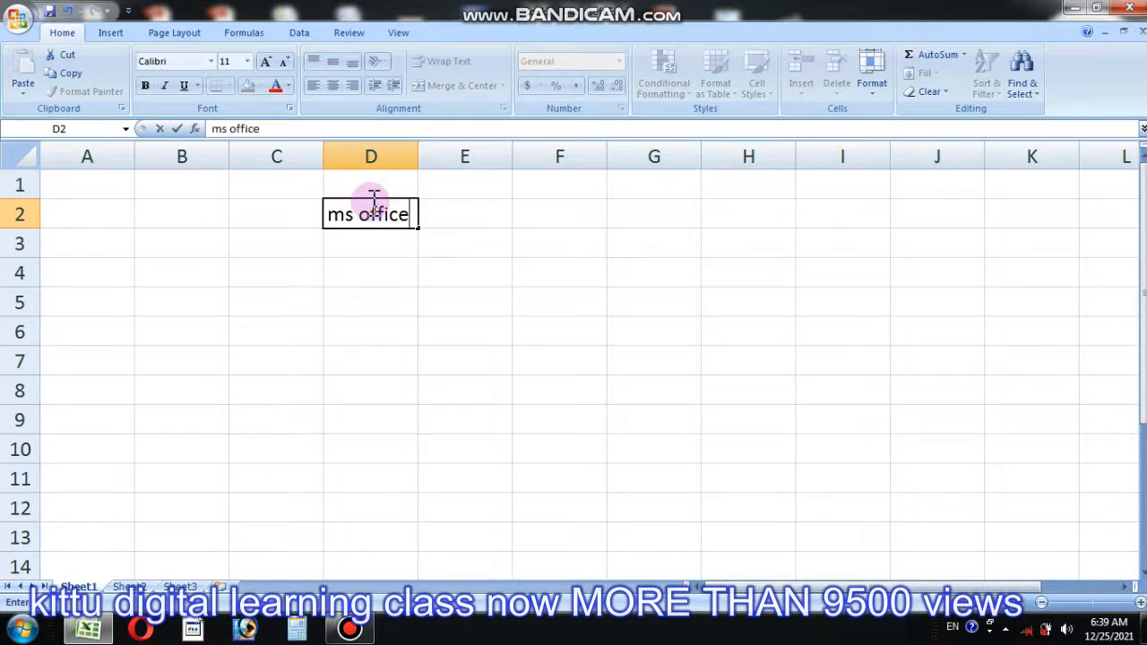
{"action": "key", "text": "Tab"}
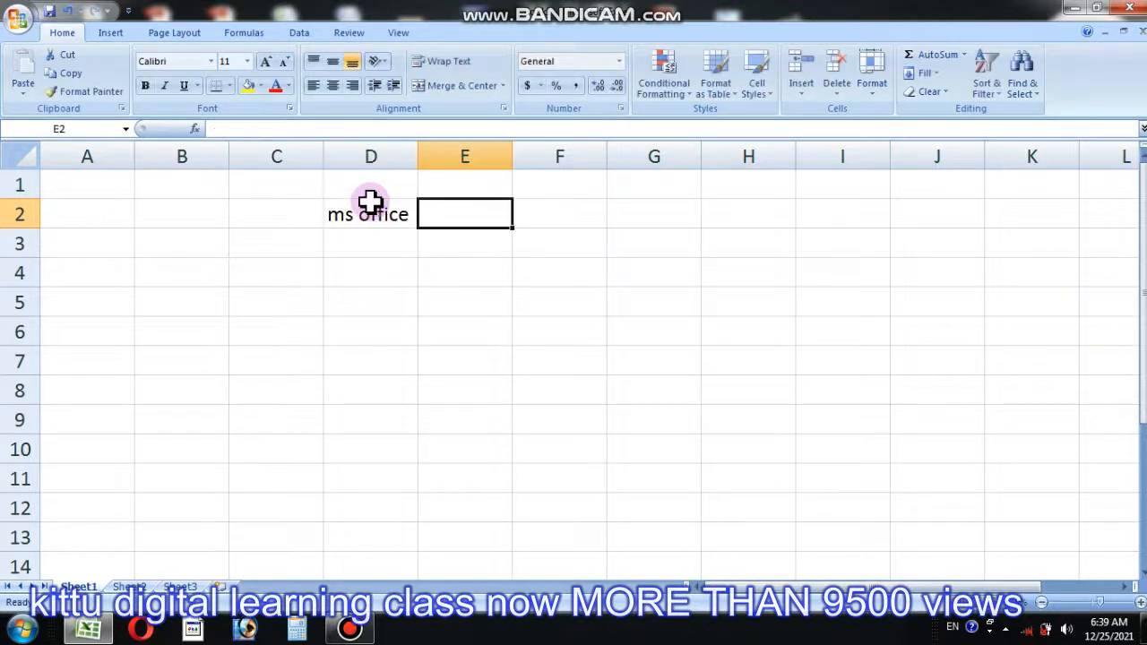
{"action": "type", "text": "pc package"}
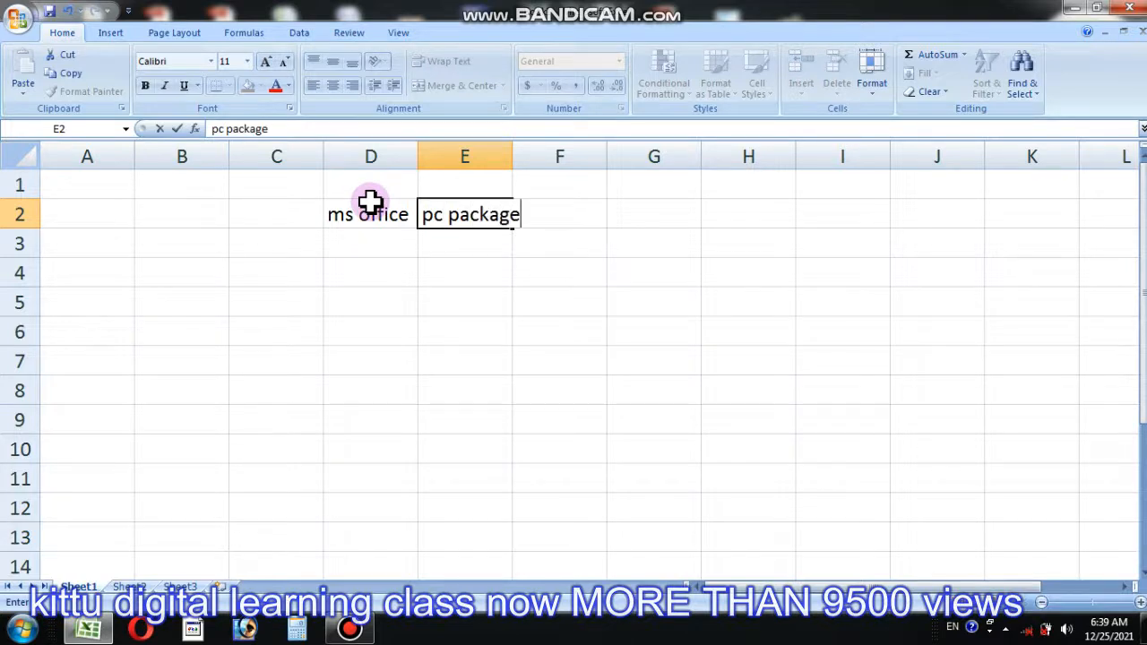
{"action": "key", "text": "Tab"}
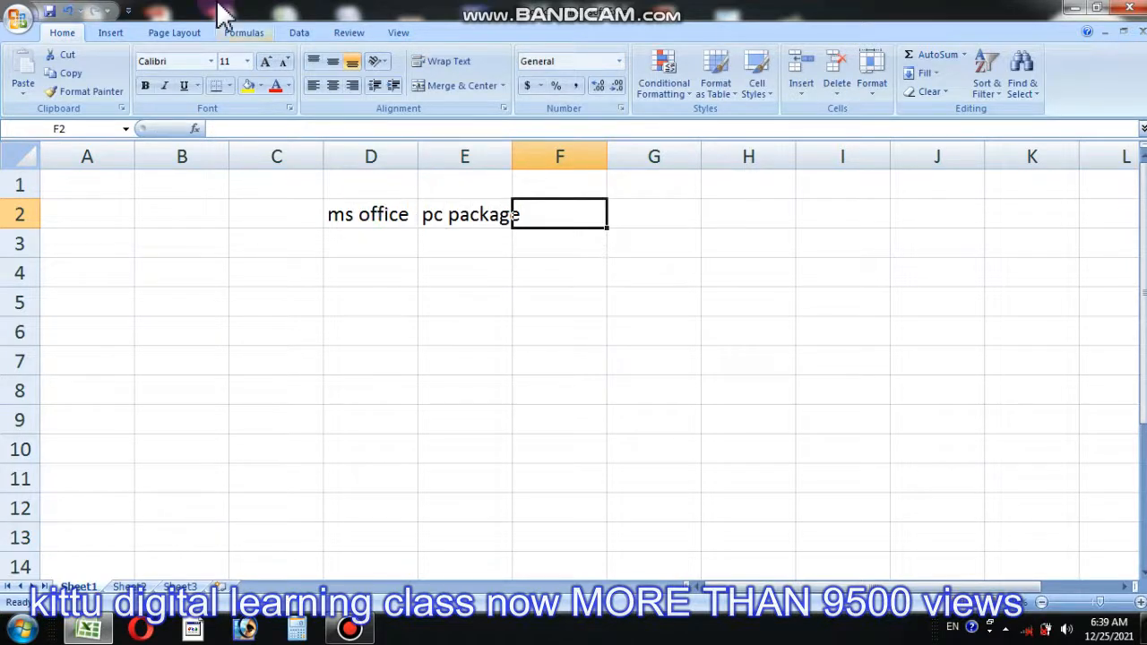
{"action": "left_click_drag", "start_coordinate": [511, 158], "coordinate": [527, 162]}
Enter "spreadsheet program" in D4 and widen column D to fit the text.
{"action": "left_click", "coordinate": [368, 278]}
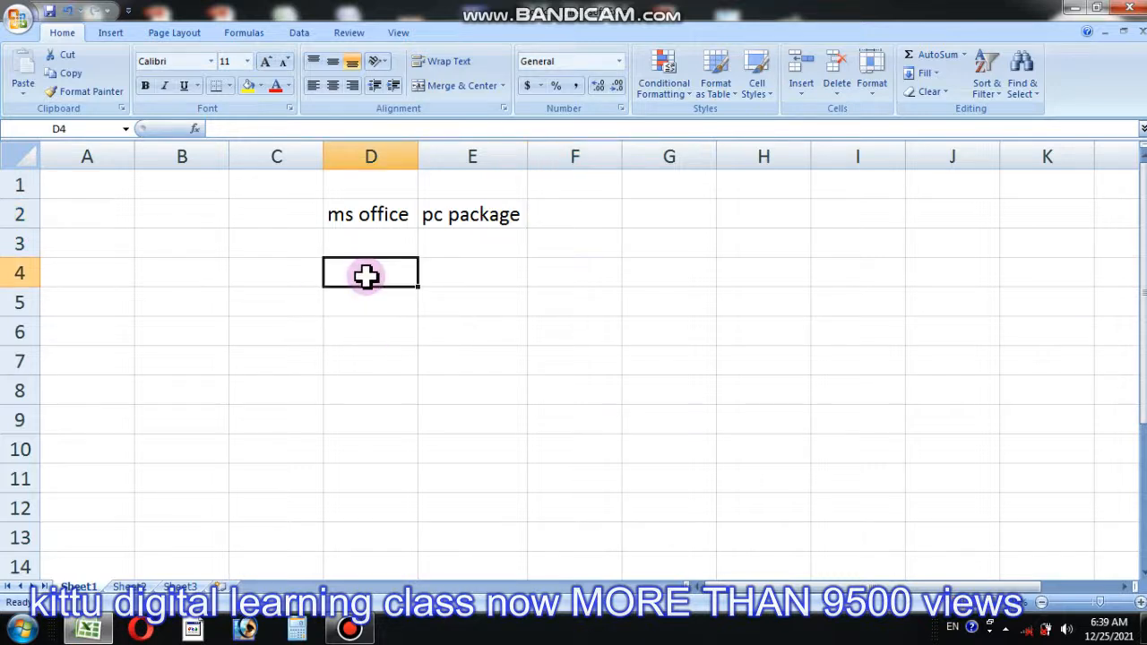
{"action": "type", "text": "spreadsheet program"}
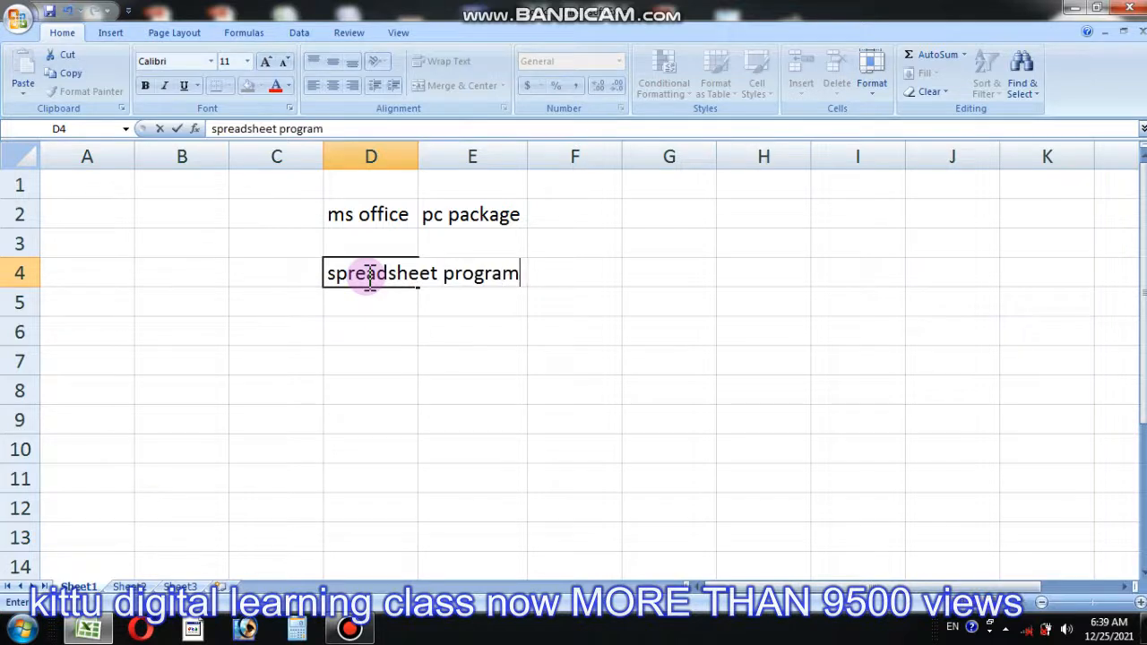
{"action": "key", "text": "Tab"}
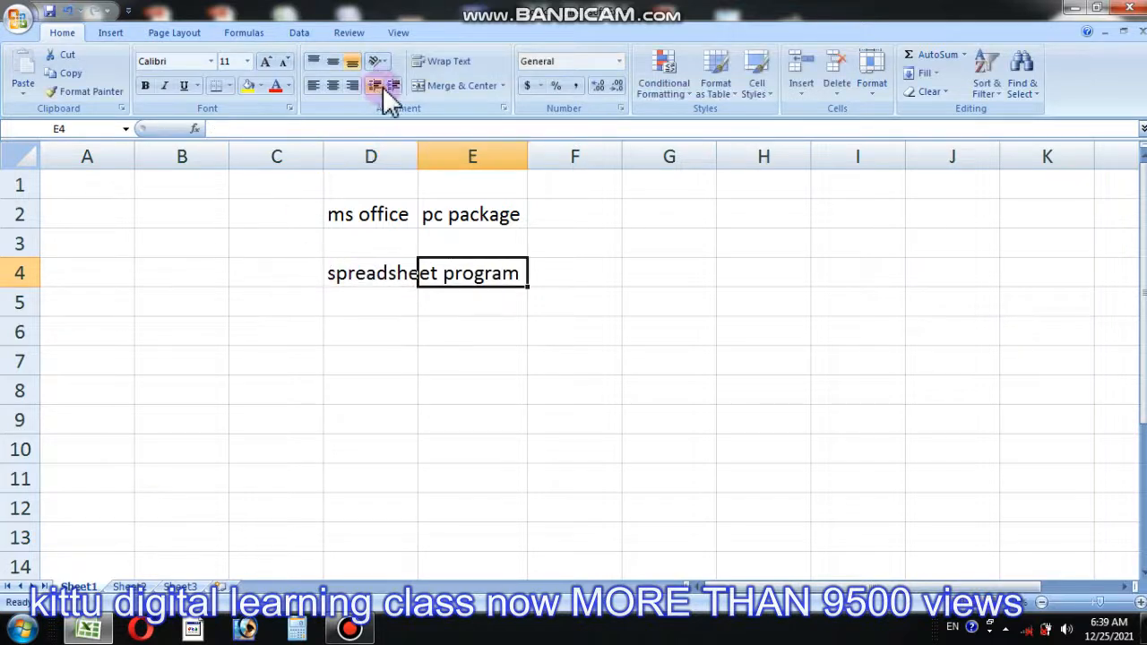
{"action": "double_click", "coordinate": [421, 156]}
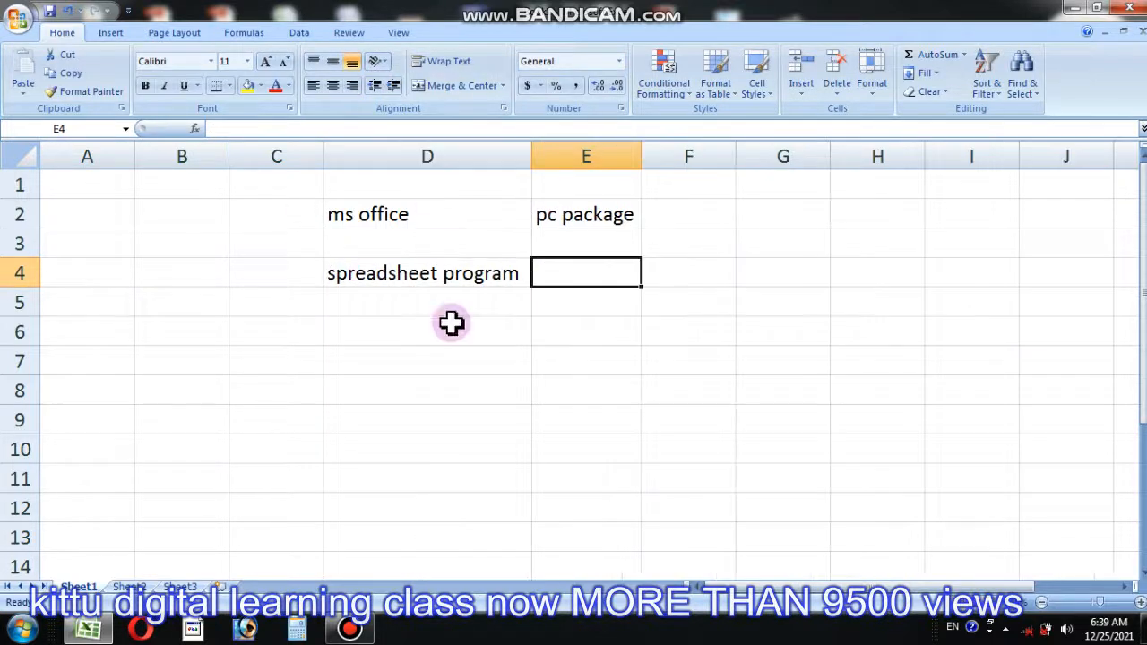
Enter "data entry" in cell D5 below the spreadsheet program entry.
{"action": "left_click", "coordinate": [441, 301]}
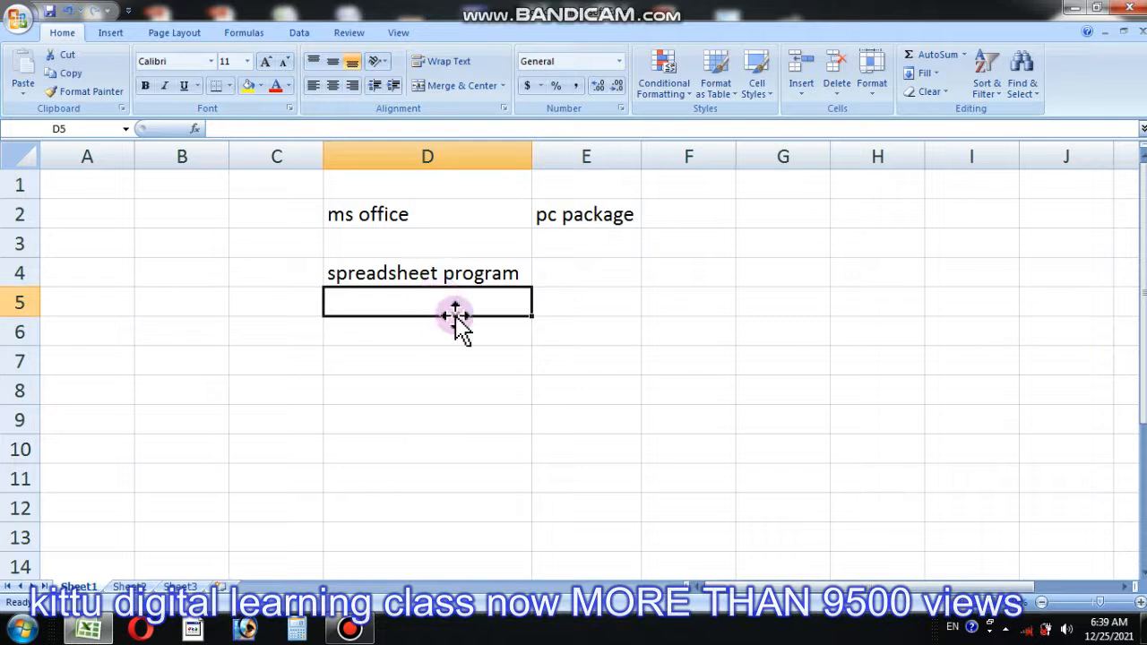
{"action": "type", "text": "data entry"}
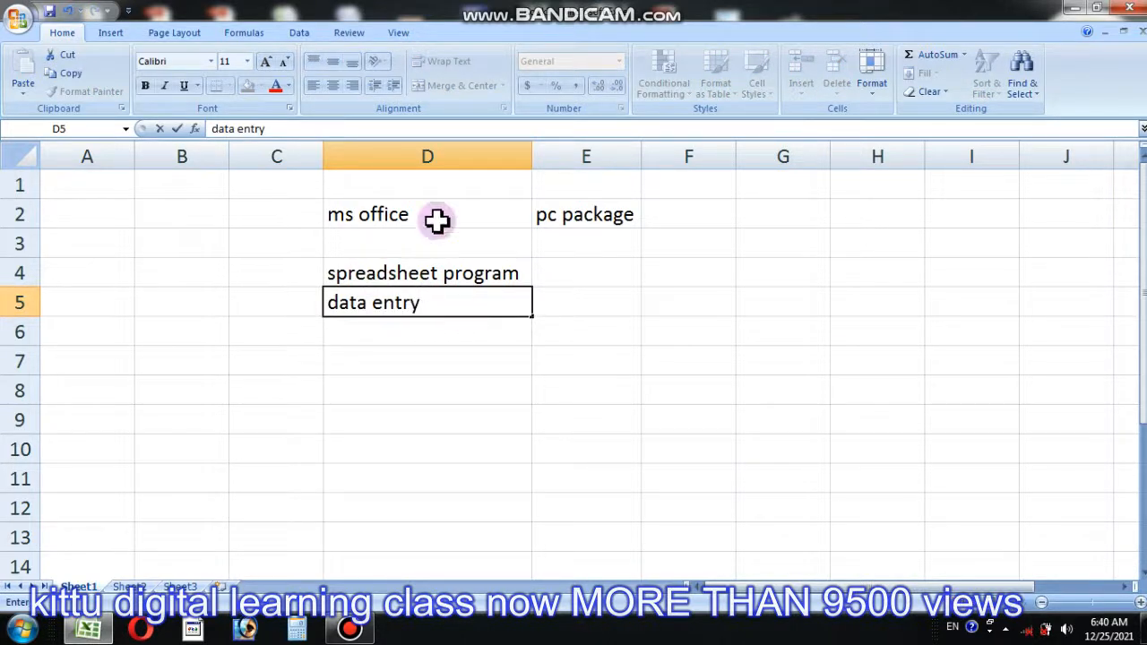
{"action": "left_click", "coordinate": [591, 358]}
{"action": "left_click", "coordinate": [495, 301]}
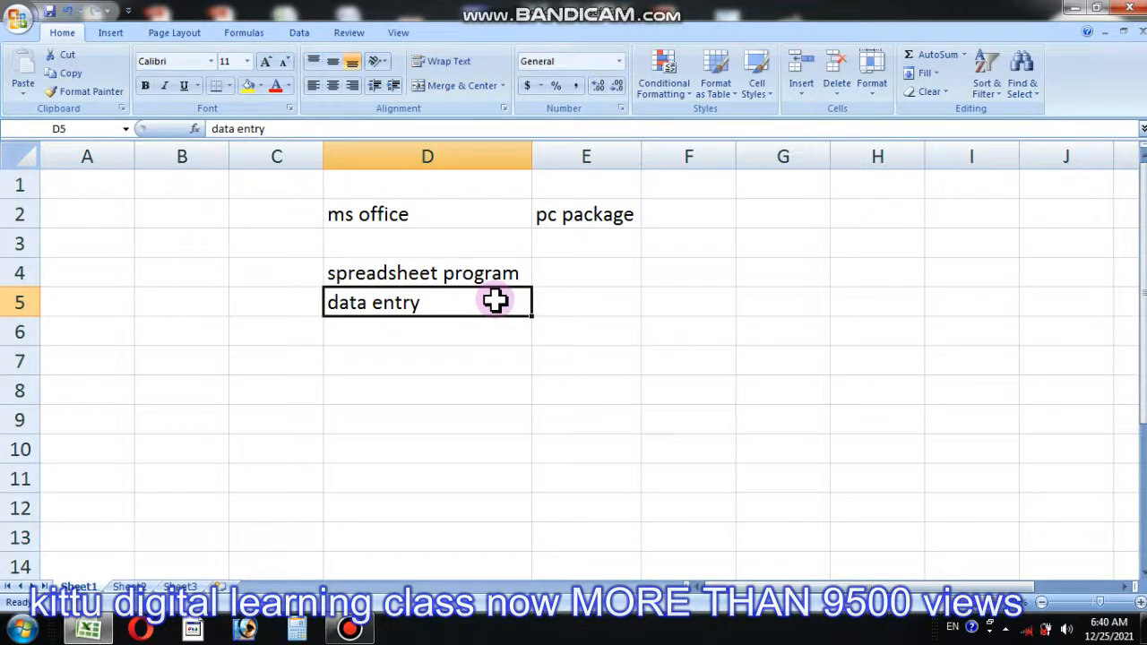
Enter the file extensions ".xls .xlsx" in cell E4 beside the spreadsheet program entry.
{"action": "mouse_move", "coordinate": [561, 274]}
{"action": "left_mouse_down"}
{"action": "mouse_move", "coordinate": [566, 289]}
{"action": "mouse_move", "coordinate": [573, 269]}
{"action": "left_mouse_up"}
{"action": "type", "text": ".xls .xlsx"}
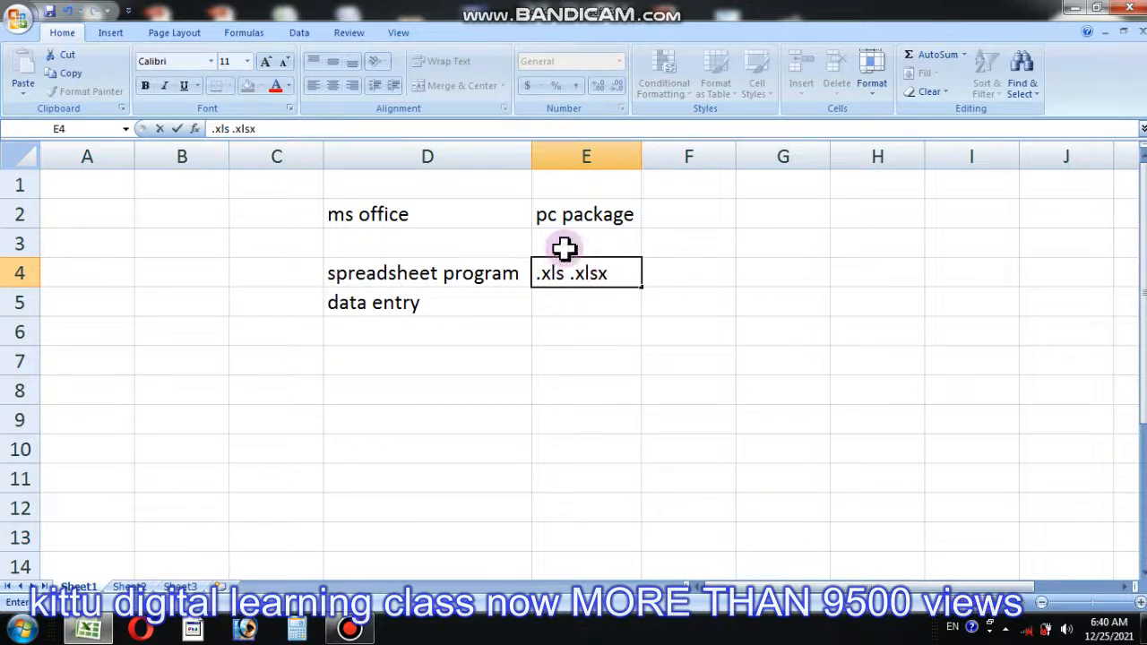
{"action": "left_click", "coordinate": [691, 305]}
{"action": "left_click", "coordinate": [614, 280]}
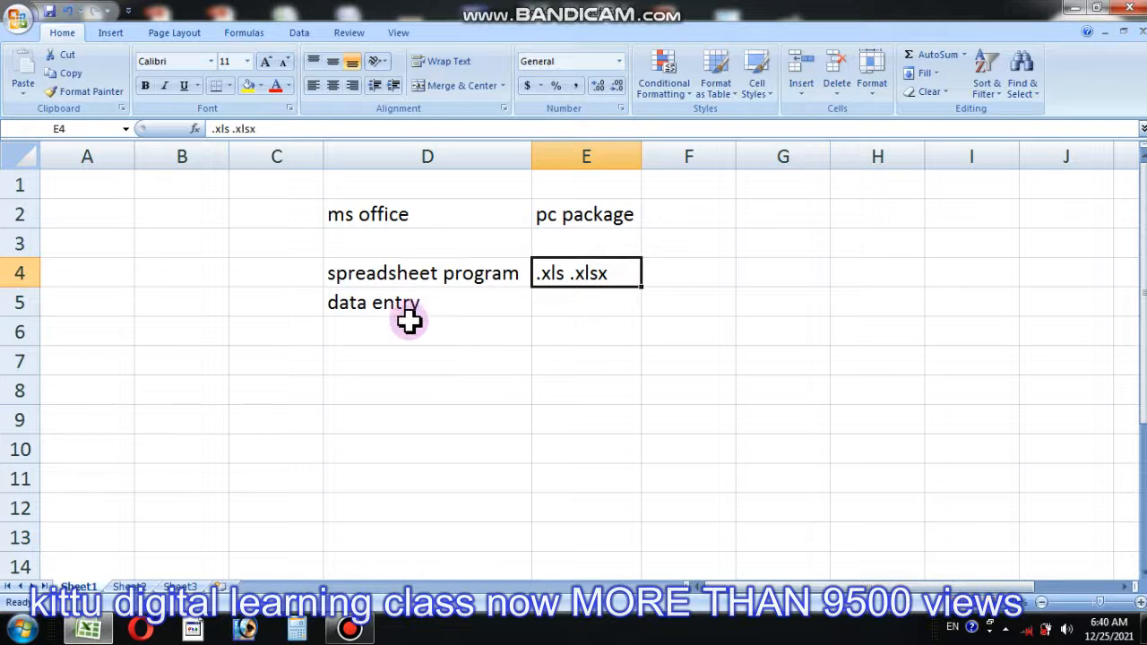
Enter "workbook" in cell D7.
{"action": "left_click", "coordinate": [395, 365]}
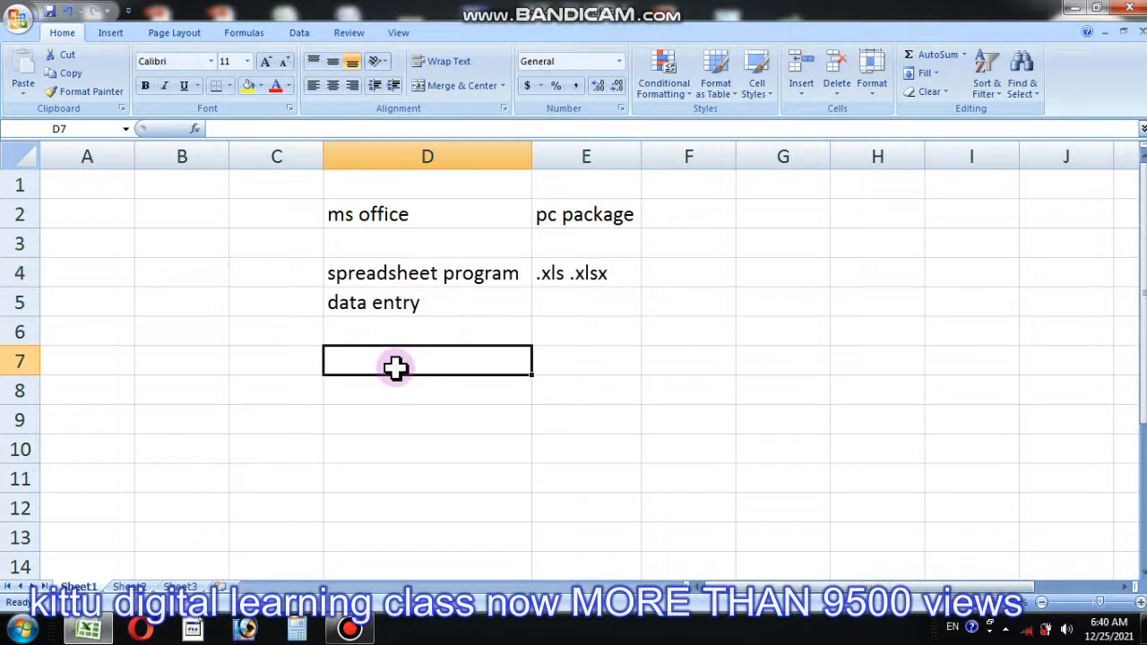
{"action": "type", "text": "work"}
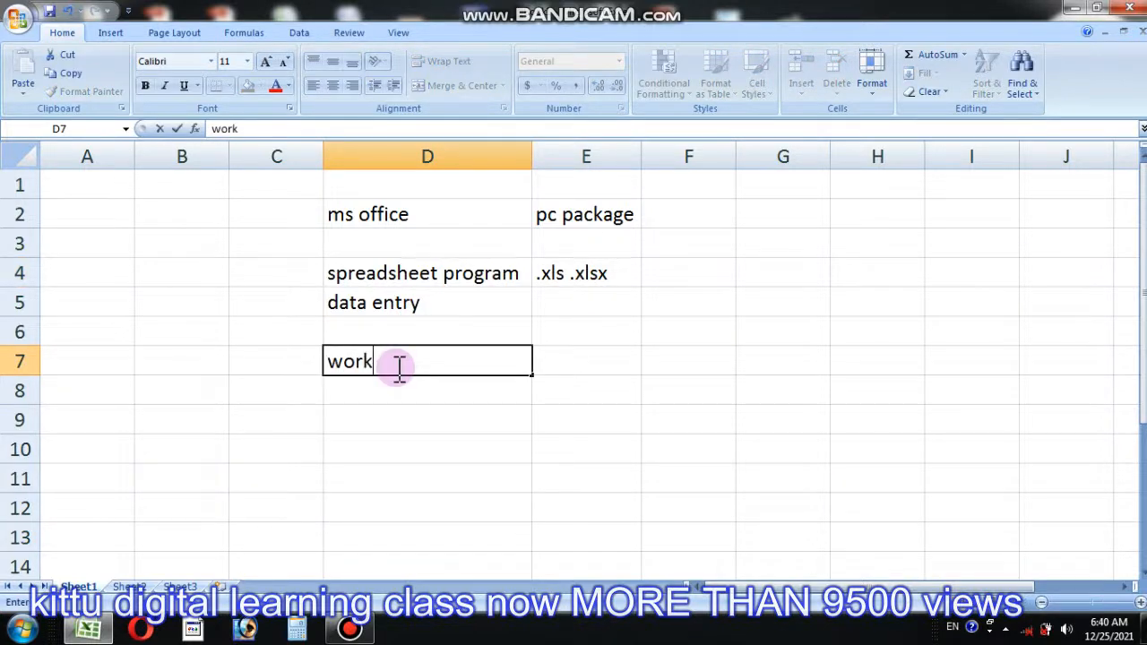
{"action": "type", "text": "book"}
{"action": "key", "text": "Tab"}
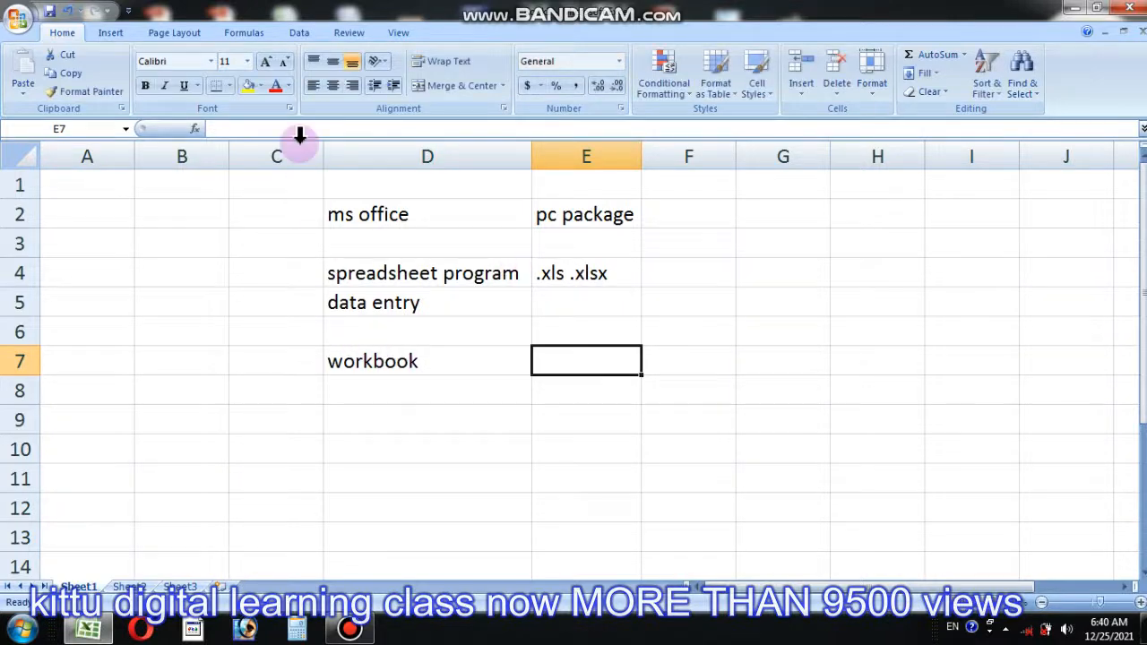
Create a new blank workbook.
{"action": "left_click", "coordinate": [16, 21]}
{"action": "left_click", "coordinate": [56, 59]}
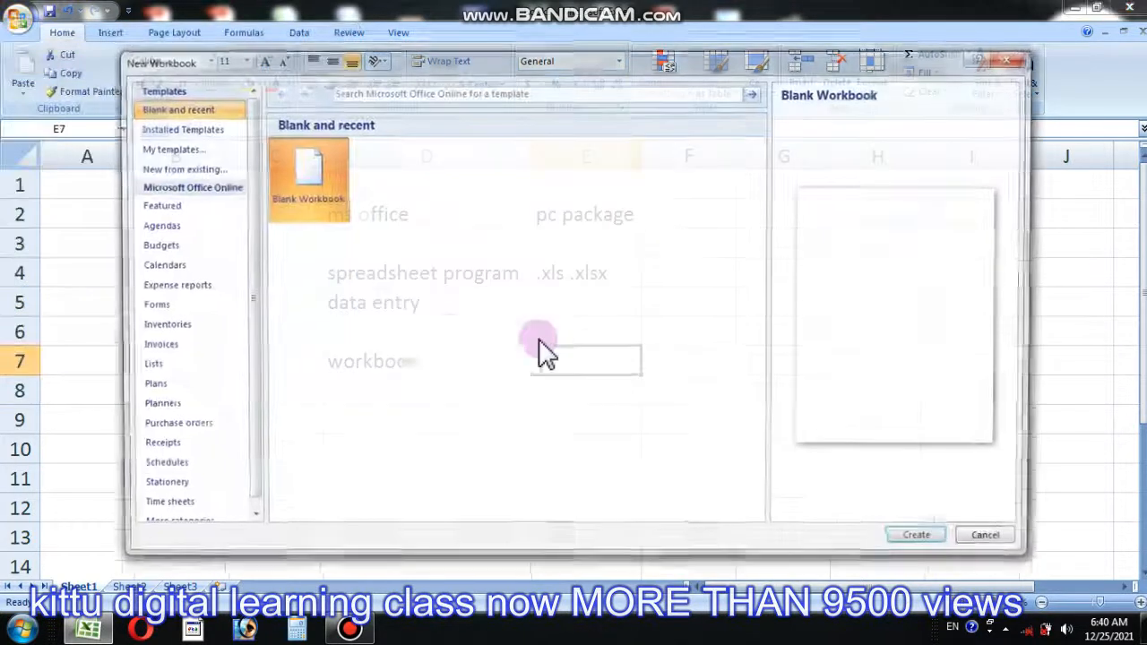
{"action": "left_click", "coordinate": [925, 542]}
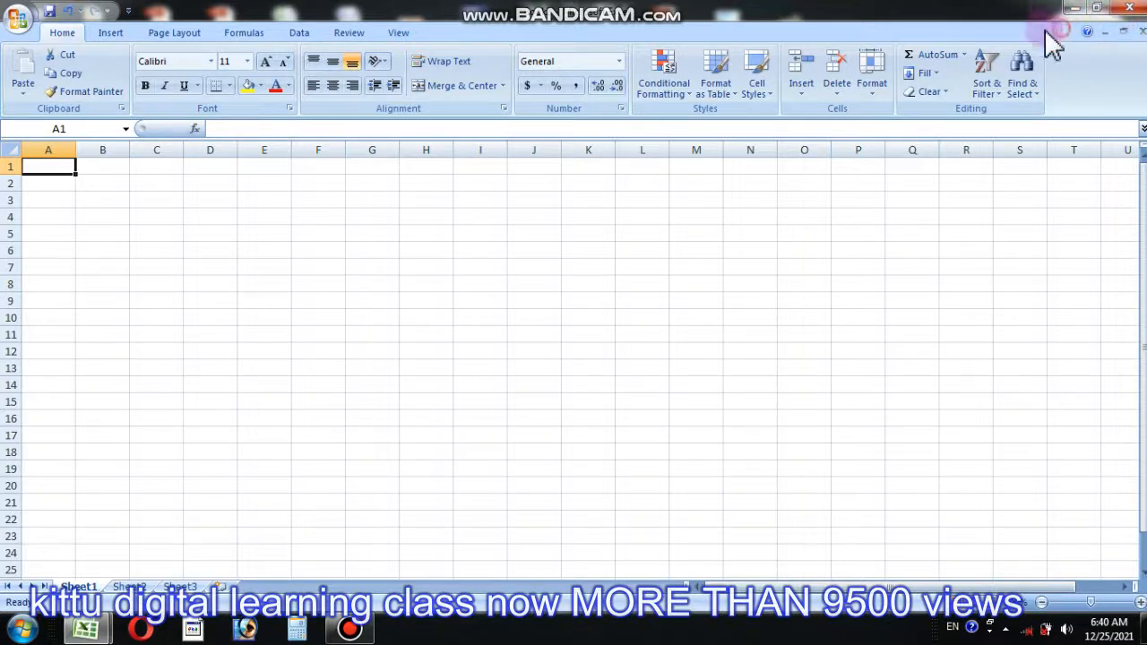
Turn Book2 into a floating window, move it down to uncover Book1, and minimize both workbook windows.
{"action": "left_click", "coordinate": [1123, 32]}
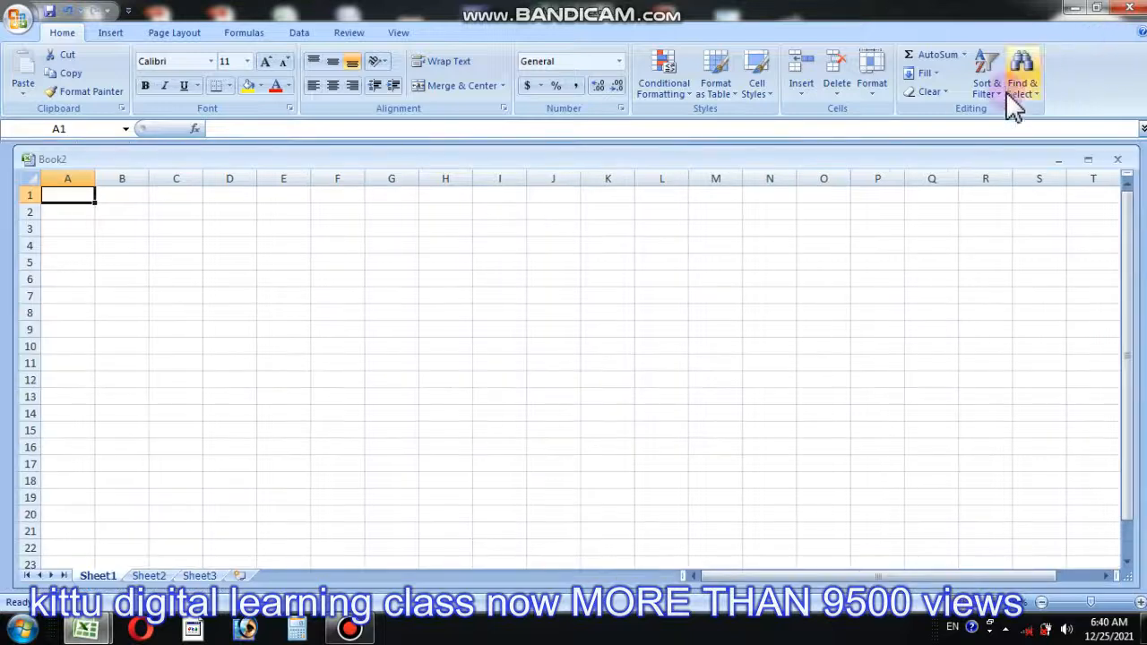
{"action": "left_click_drag", "start_coordinate": [896, 157], "coordinate": [907, 278]}
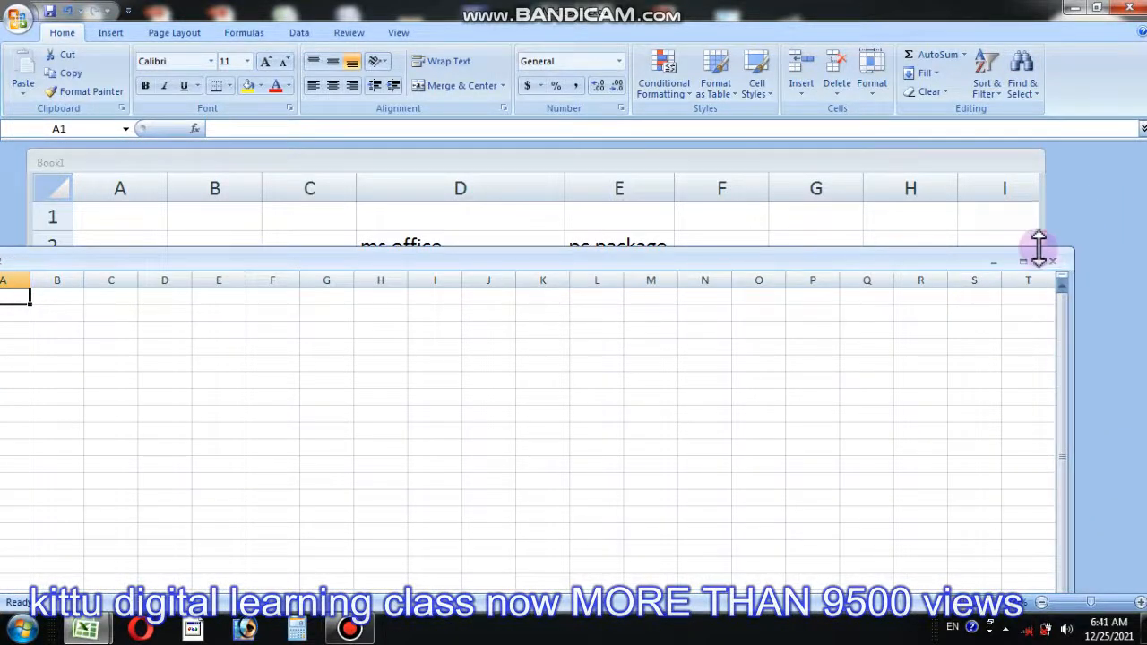
{"action": "left_click", "coordinate": [993, 261]}
{"action": "left_click", "coordinate": [966, 165]}
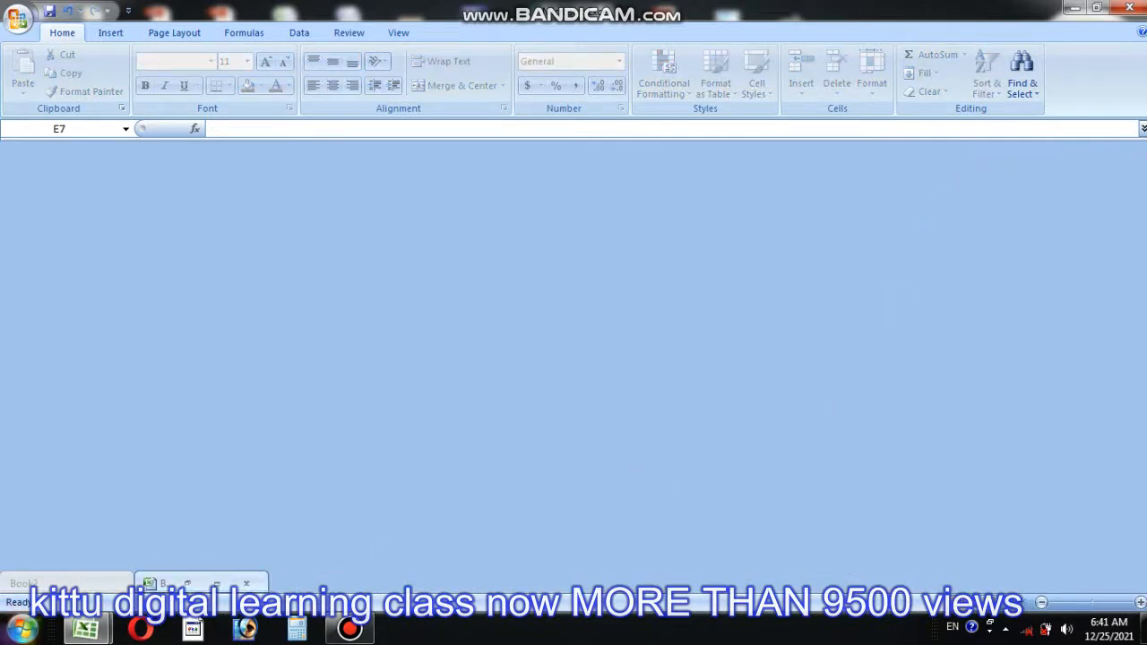
Restore the minimized Book1 and Book2 windows and move Book2 up so its sheet tabs show.
{"action": "left_click", "coordinate": [188, 583]}
{"action": "left_click", "coordinate": [88, 585]}
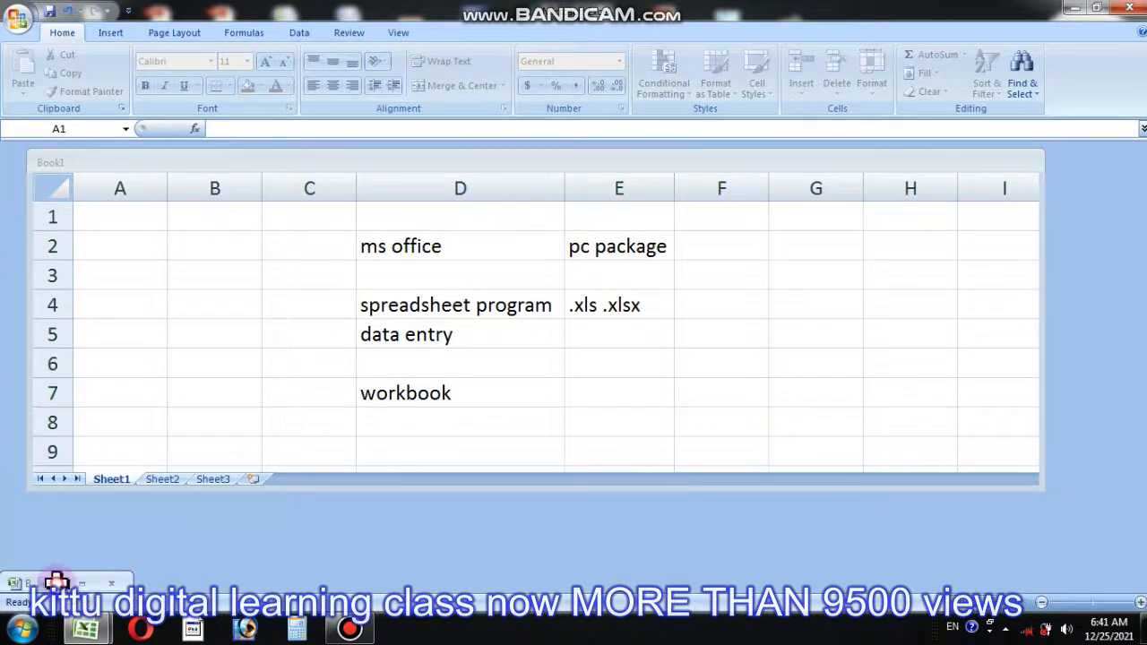
{"action": "double_click", "coordinate": [56, 582]}
{"action": "left_click_drag", "start_coordinate": [781, 258], "coordinate": [860, 146]}
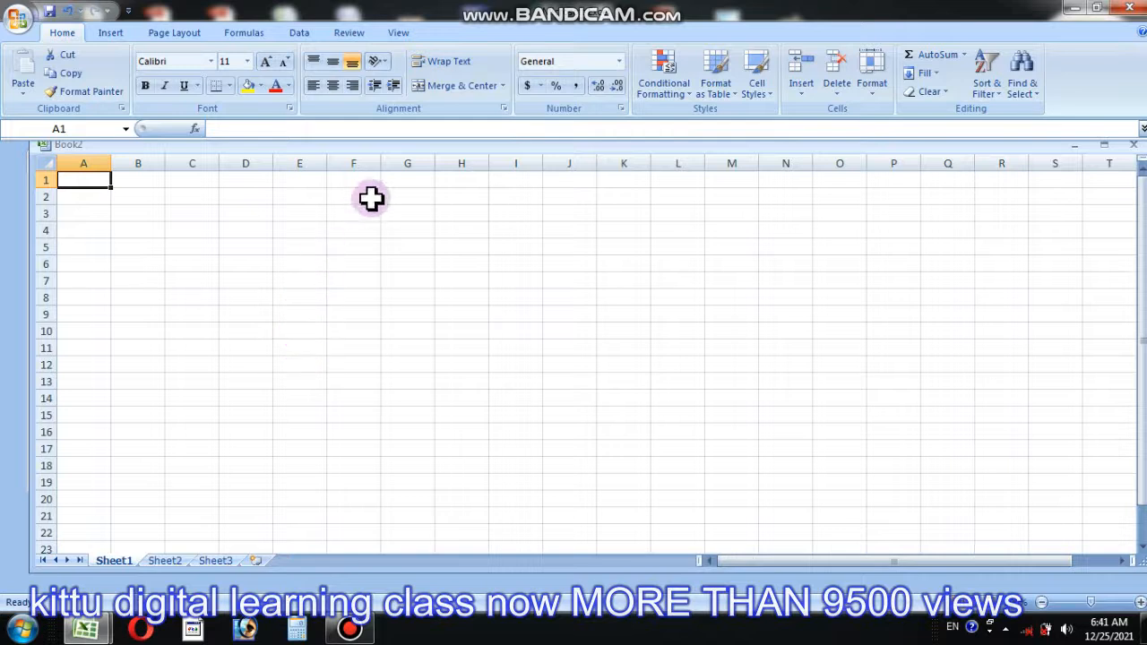
Go through Sheet2 and Sheet3 of Book2, and switch back to the Book1 workbook.
{"action": "left_click", "coordinate": [161, 562]}
{"action": "left_click", "coordinate": [217, 562]}
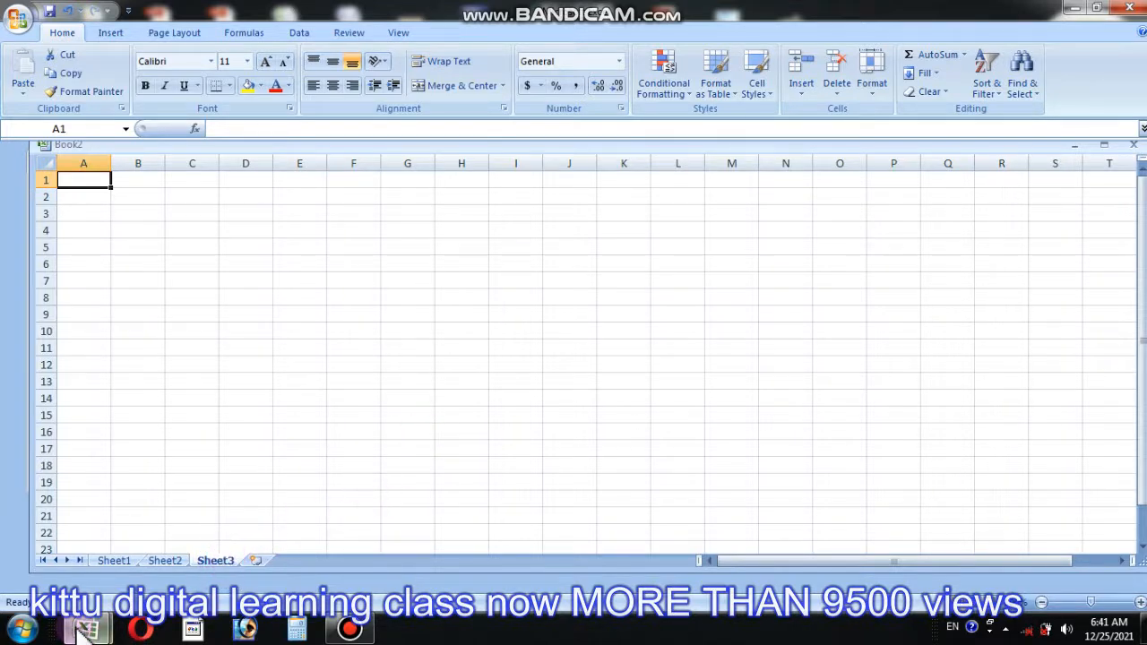
{"action": "mouse_move", "coordinate": [85, 630]}
{"action": "left_click", "coordinate": [90, 544]}
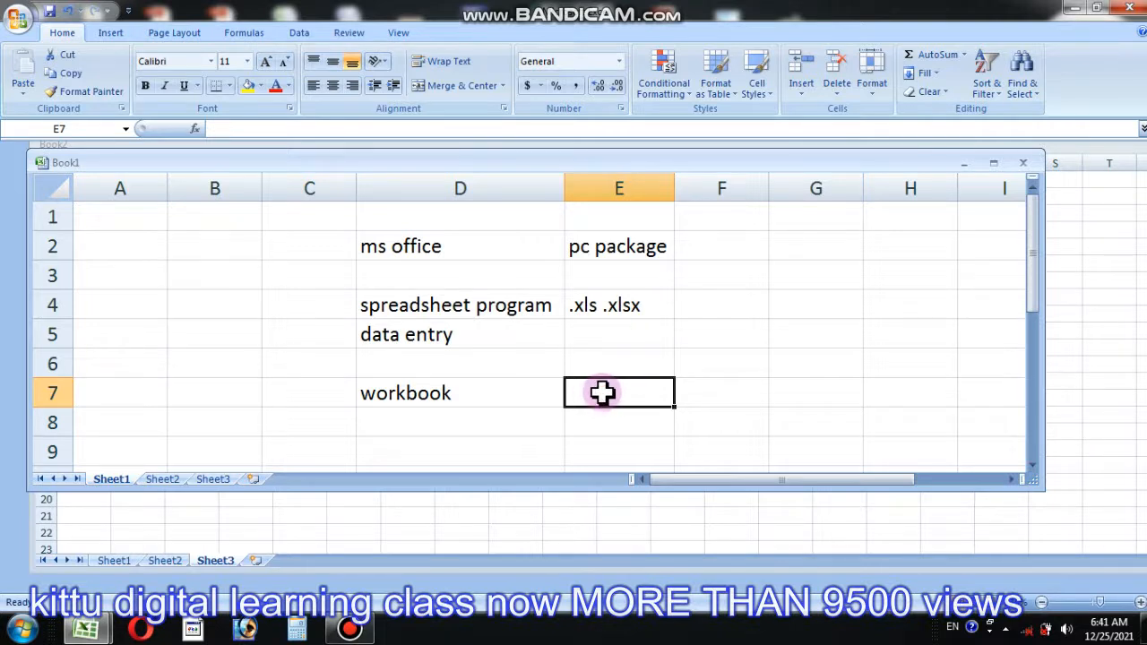
Enter "worksheet" in E7 and "spreadsheet" in F7 of Book1, and widen column F to fit its text.
{"action": "type", "text": "work"}
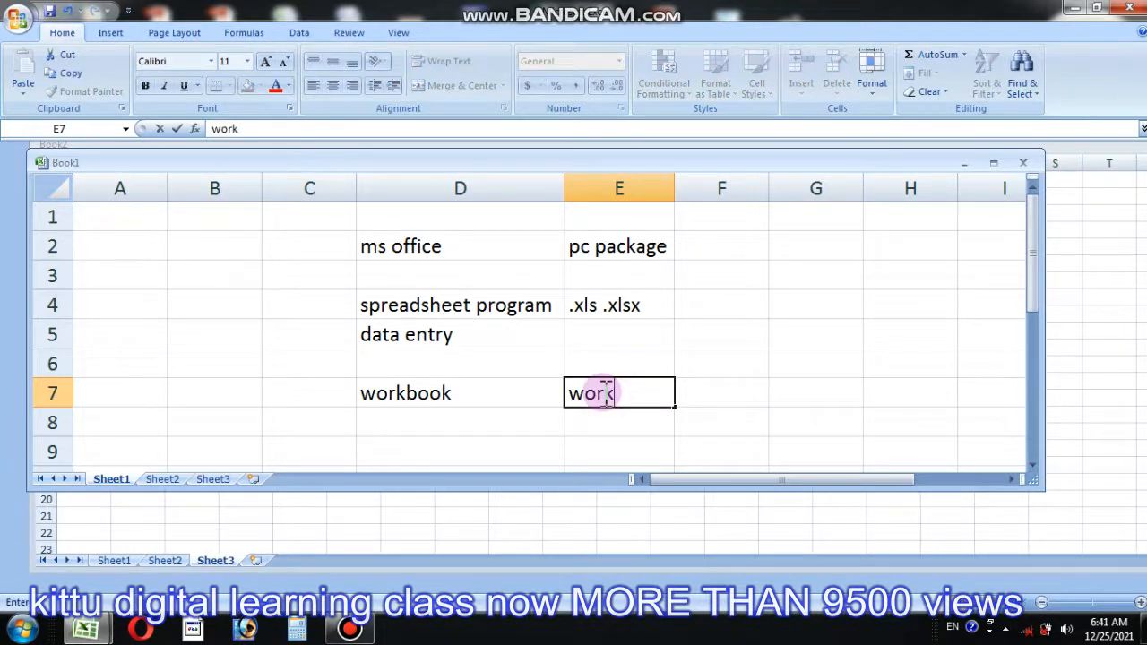
{"action": "type", "text": "sheet"}
{"action": "key", "text": "Tab"}
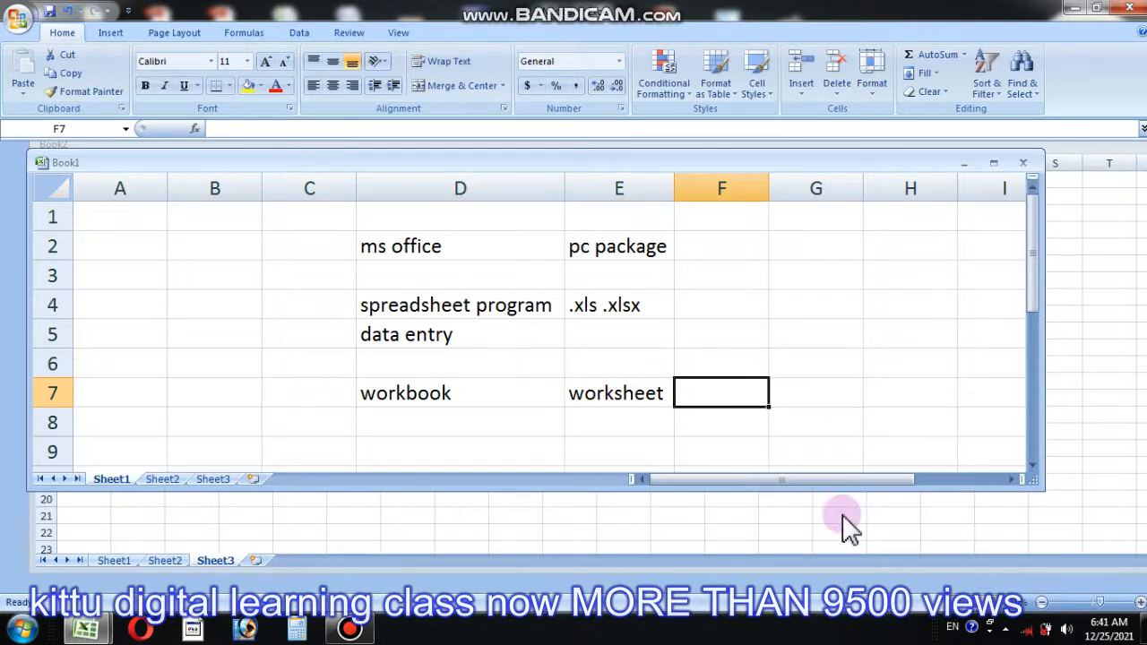
{"action": "type", "text": "spreadsheet"}
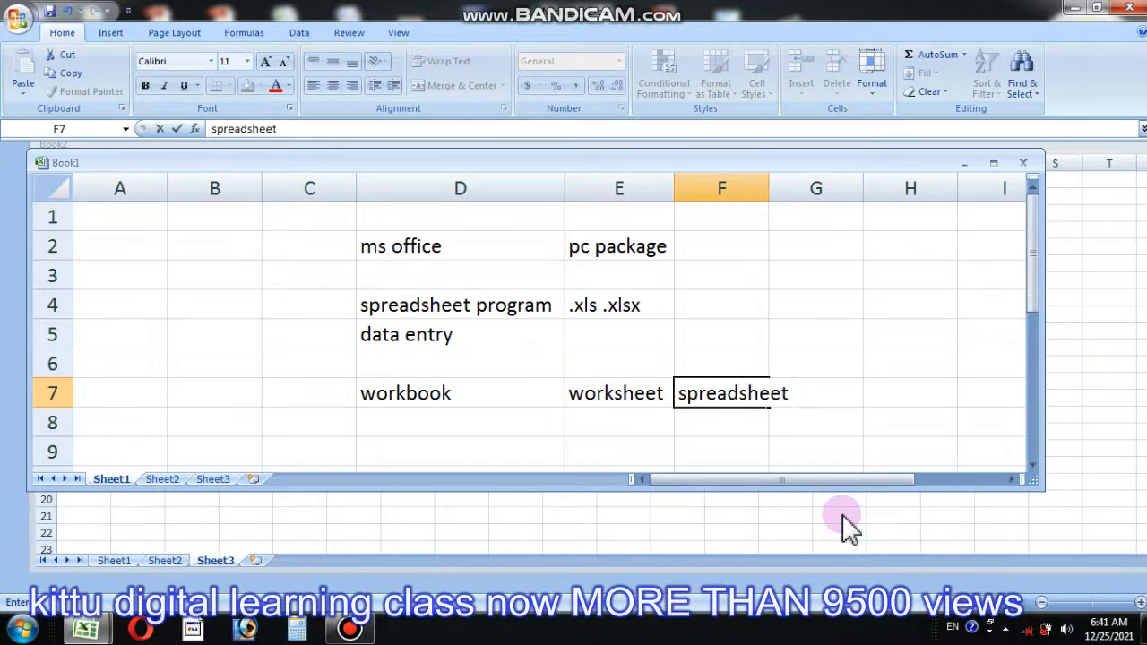
{"action": "key", "text": "Tab"}
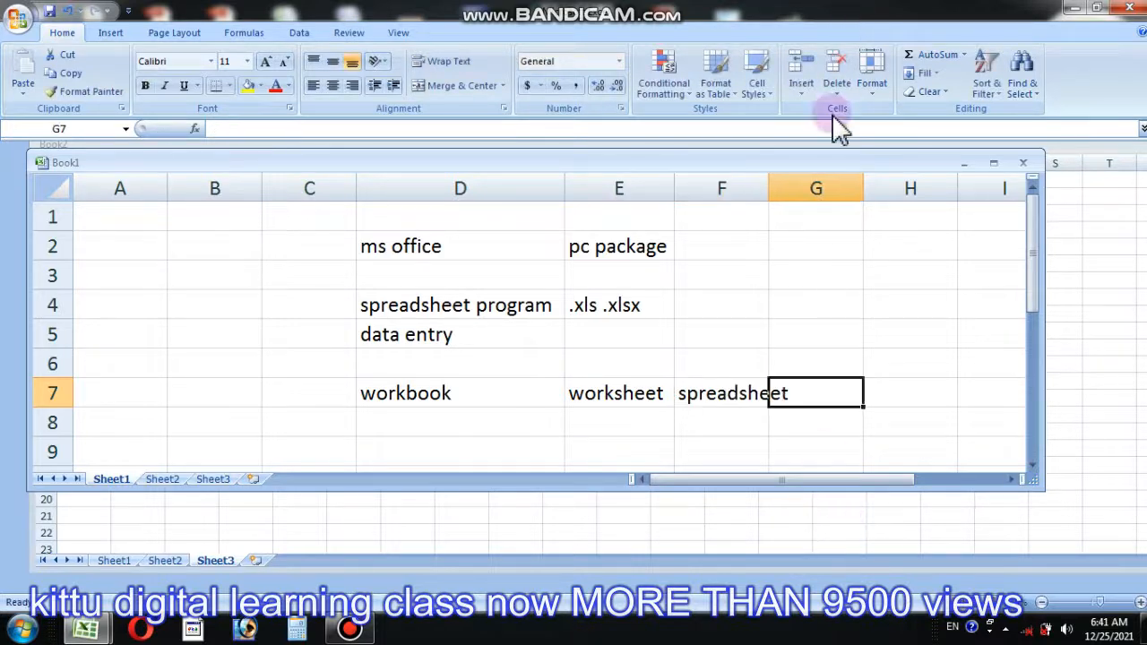
{"action": "left_click", "coordinate": [776, 186]}
{"action": "left_click_drag", "start_coordinate": [769, 188], "coordinate": [797, 190]}
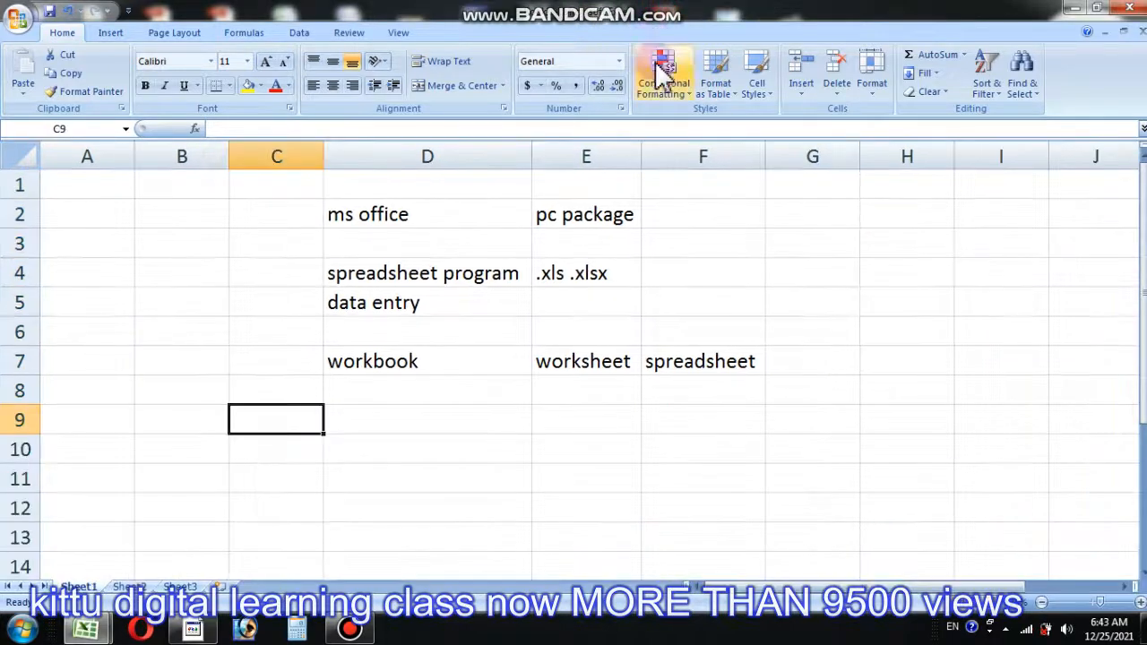
{"action": "mouse_move", "coordinate": [588, 5]}
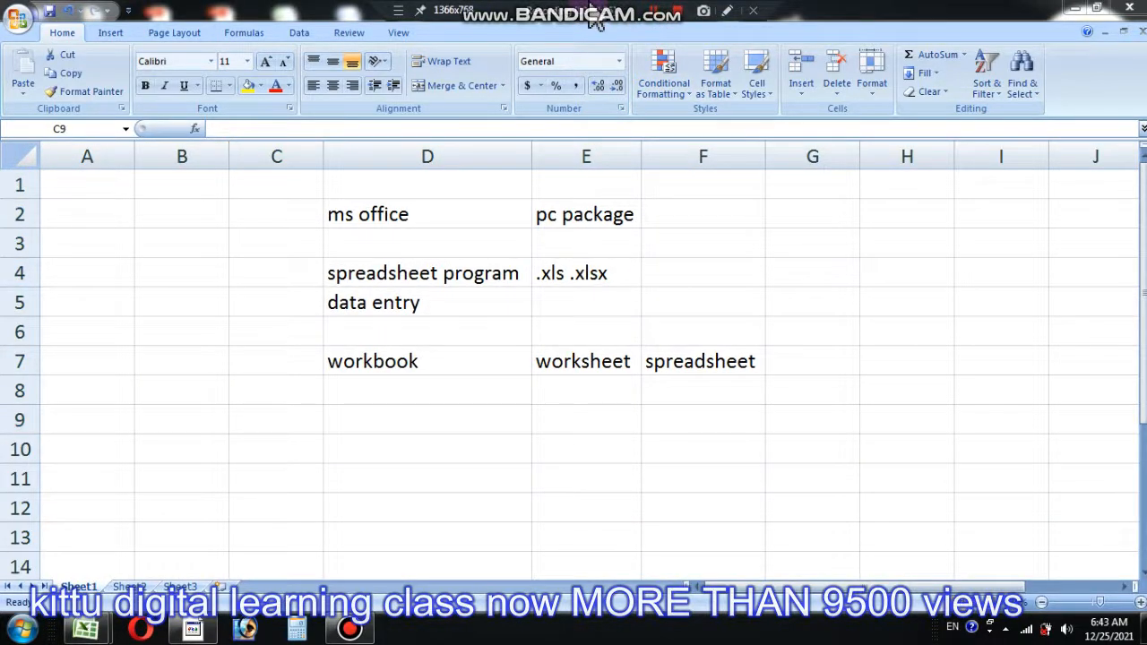
Enter "row" in D9 and "column" in D10.
{"action": "left_click", "coordinate": [378, 412]}
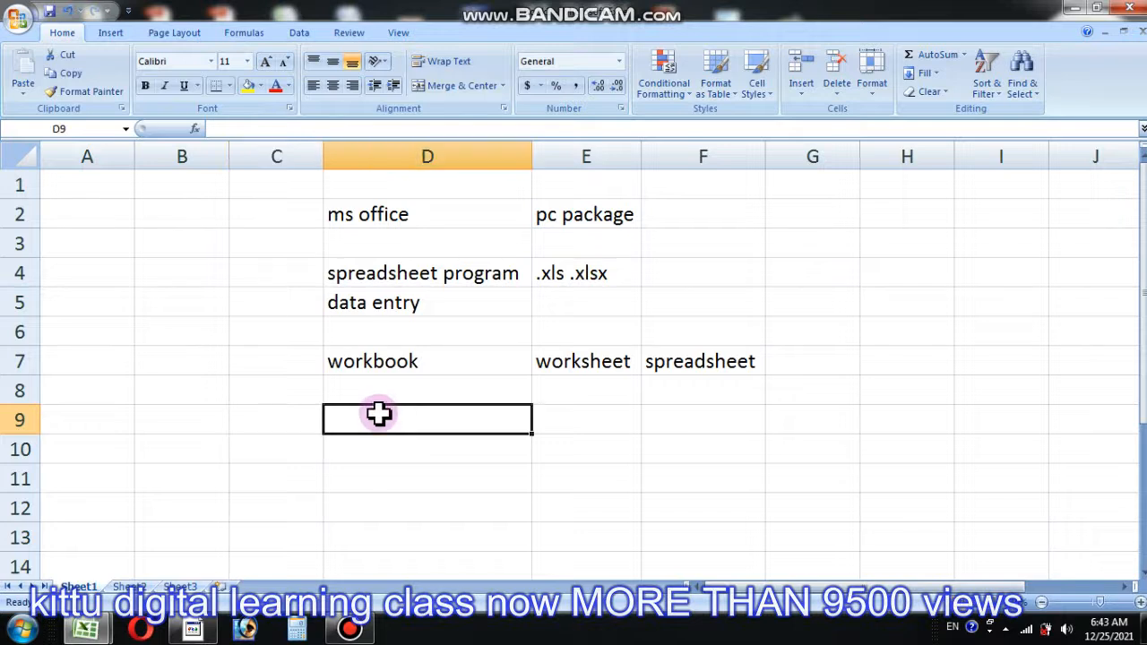
{"action": "type", "text": "r"}
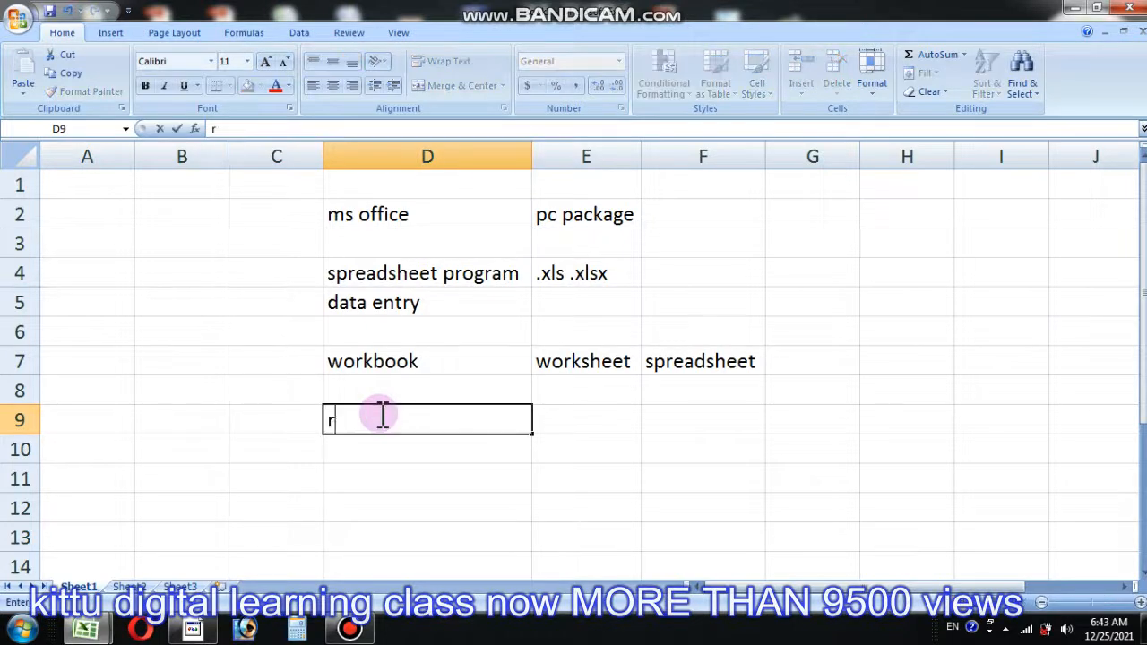
{"action": "type", "text": "ow"}
{"action": "key", "text": "Tab"}
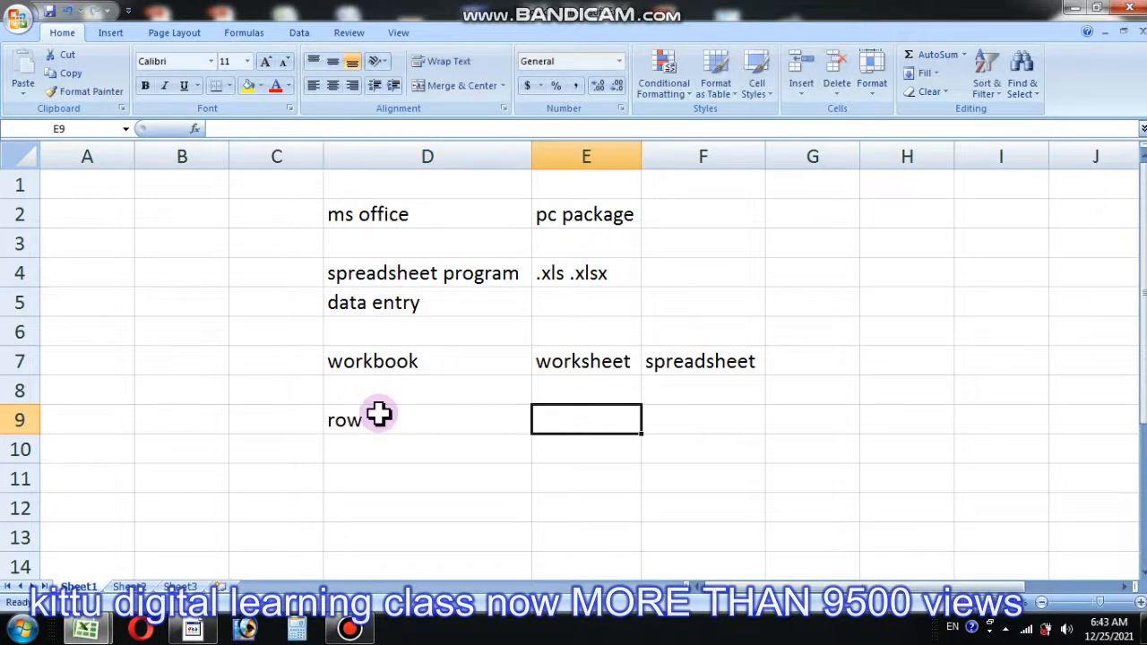
{"action": "key", "text": "Return"}
{"action": "type", "text": "column"}
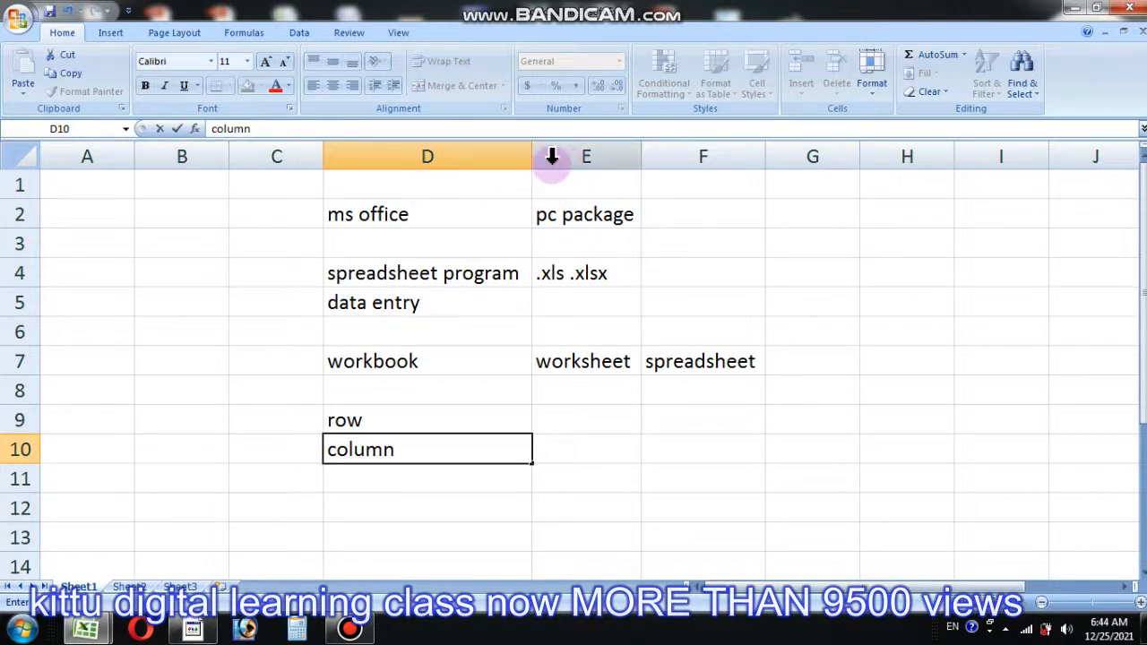
Highlight whole columns one at a time, going through columns A to F, to show what a column is.
{"action": "left_click", "coordinate": [520, 148]}
{"action": "left_click", "coordinate": [606, 148]}
{"action": "left_click", "coordinate": [247, 148]}
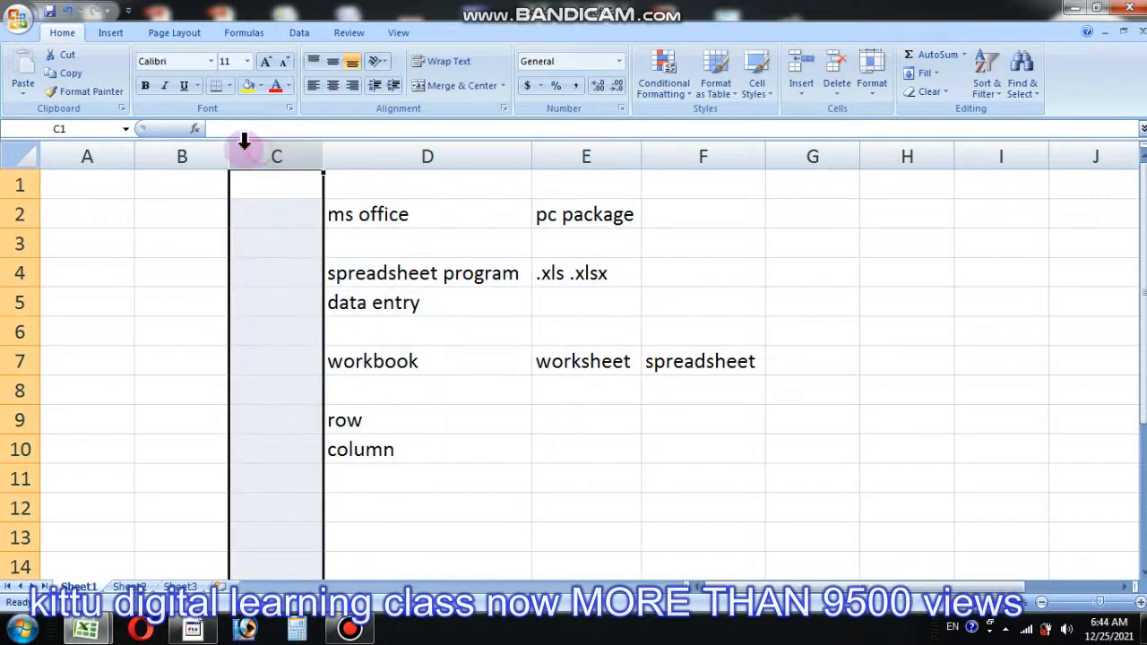
{"action": "left_click", "coordinate": [206, 145]}
{"action": "left_click", "coordinate": [111, 150]}
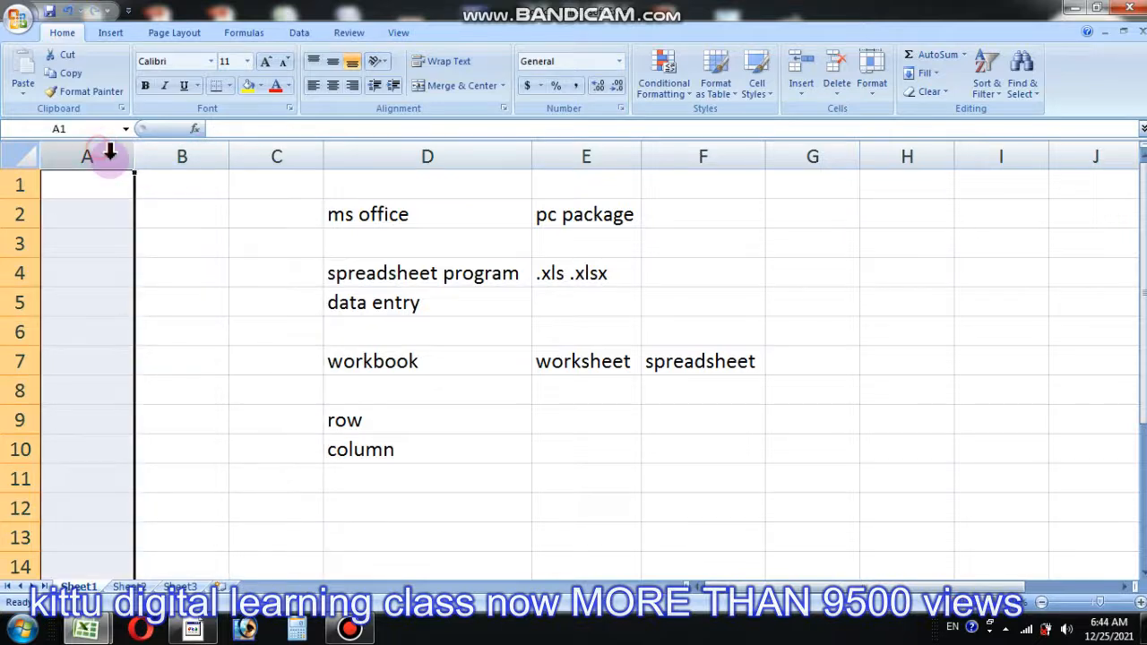
{"action": "left_click", "coordinate": [177, 150]}
{"action": "left_click", "coordinate": [267, 149]}
{"action": "left_click", "coordinate": [447, 154]}
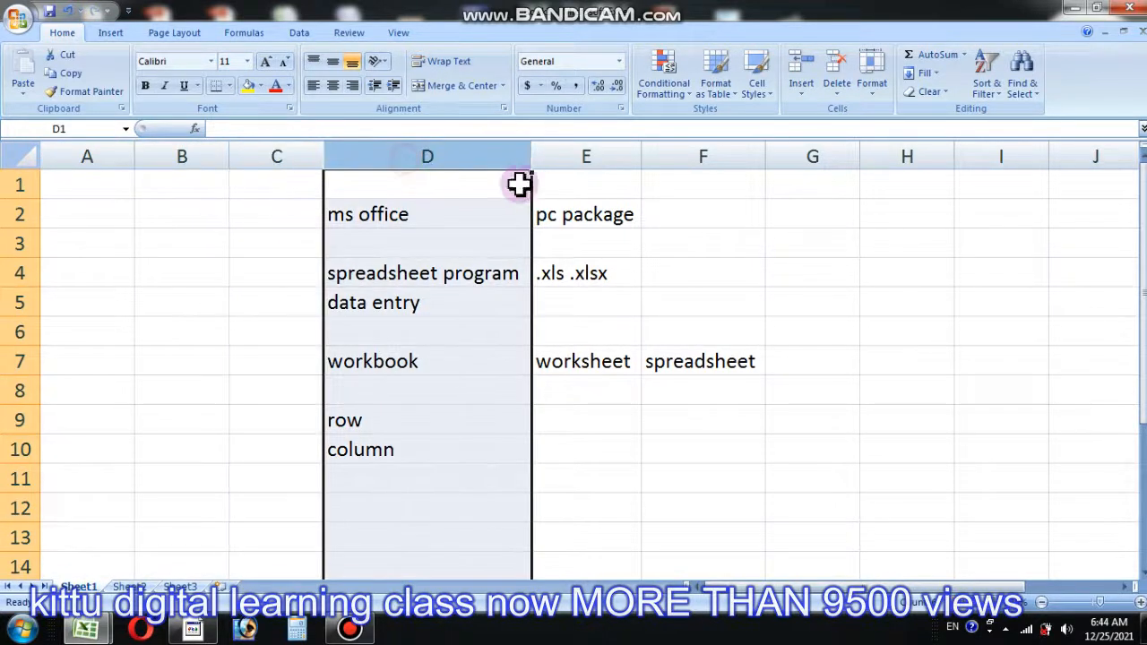
{"action": "left_click", "coordinate": [600, 151]}
{"action": "left_click", "coordinate": [696, 152]}
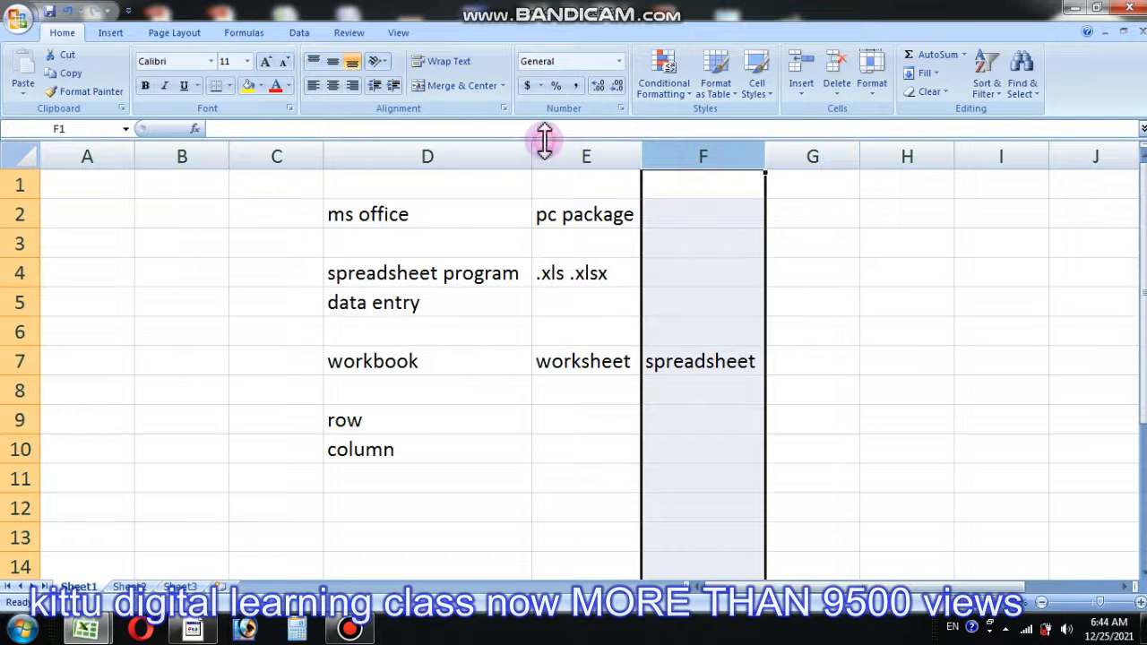
Highlight whole rows one at a time among rows 1 to 6 to show what a row is.
{"action": "left_click", "coordinate": [8, 220]}
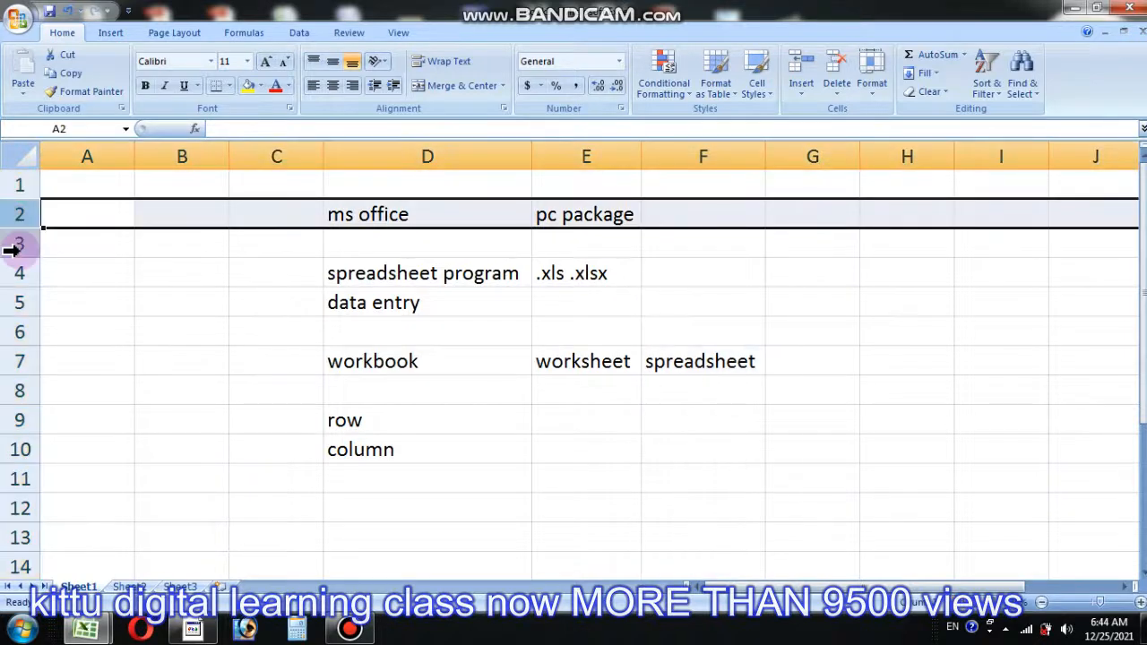
{"action": "left_click", "coordinate": [9, 246]}
{"action": "left_click", "coordinate": [10, 276]}
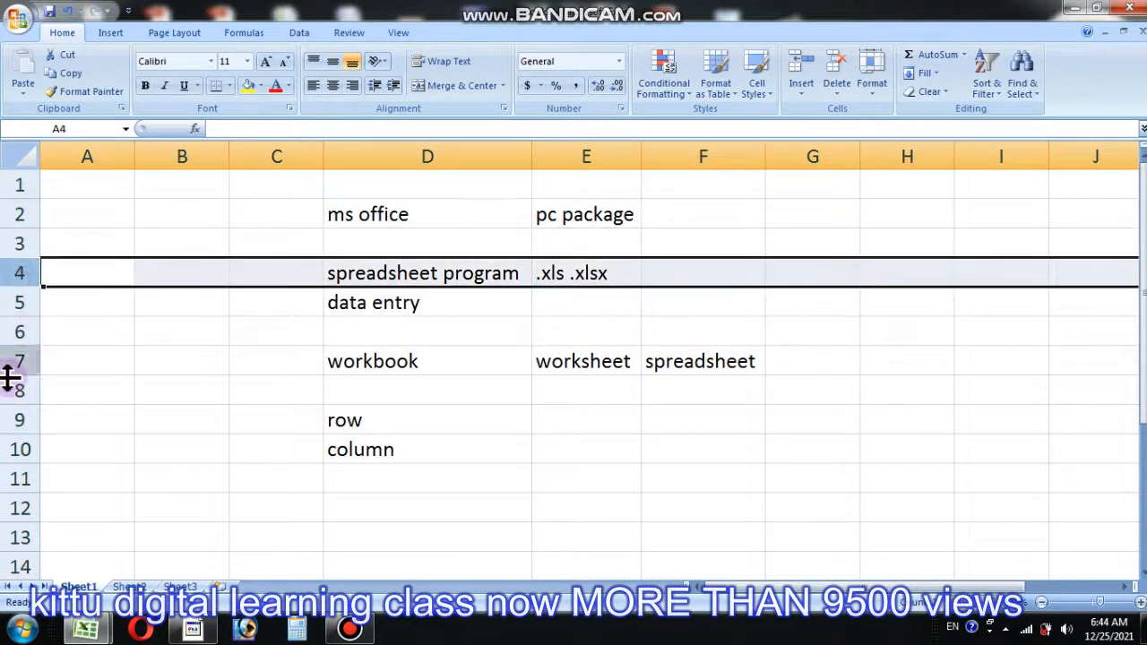
{"action": "left_click", "coordinate": [8, 330]}
{"action": "left_click", "coordinate": [14, 276]}
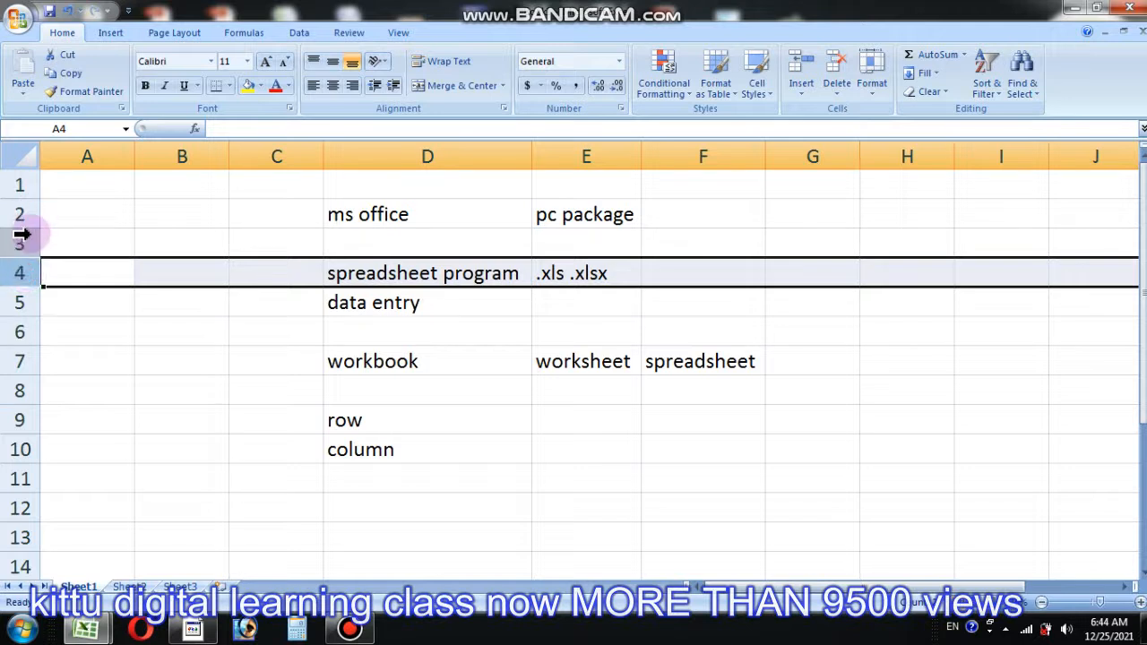
{"action": "left_click", "coordinate": [20, 239]}
{"action": "left_click", "coordinate": [13, 220]}
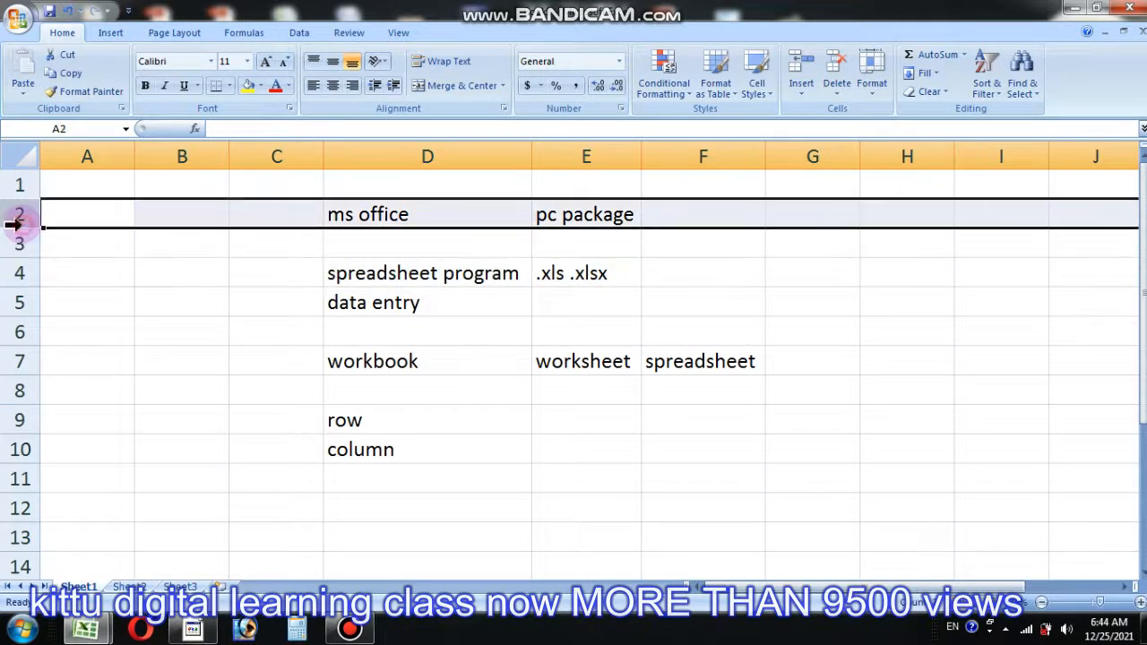
{"action": "left_click", "coordinate": [13, 184]}
{"action": "left_click_drag", "start_coordinate": [22, 257], "coordinate": [21, 259]}
{"action": "left_click", "coordinate": [20, 272]}
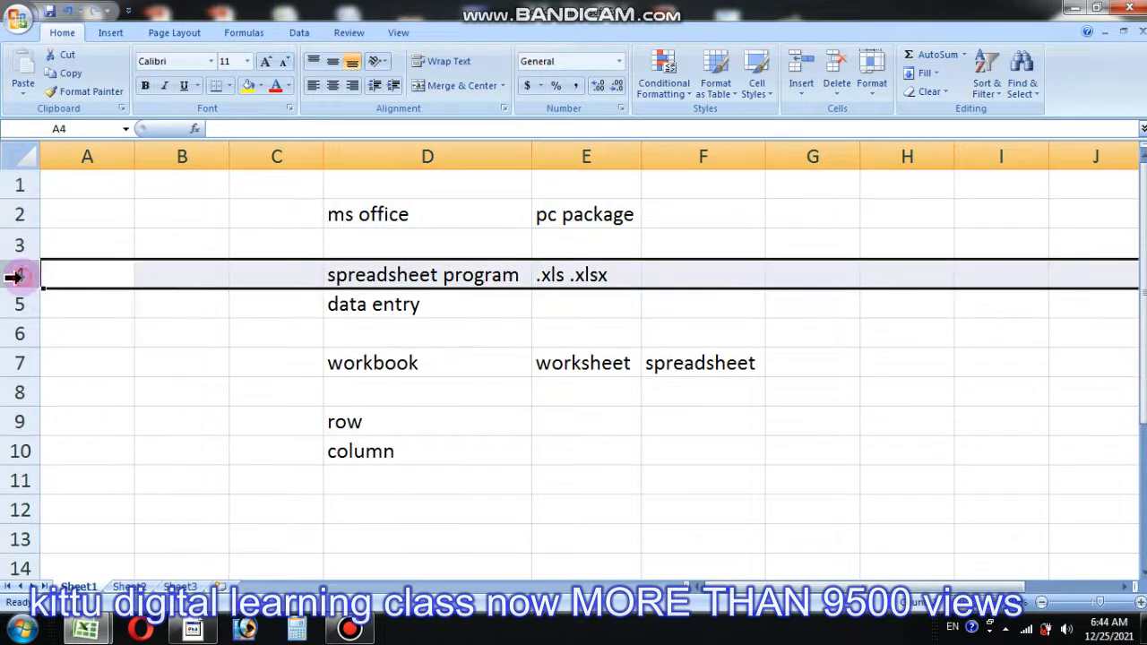
{"action": "left_click", "coordinate": [20, 309]}
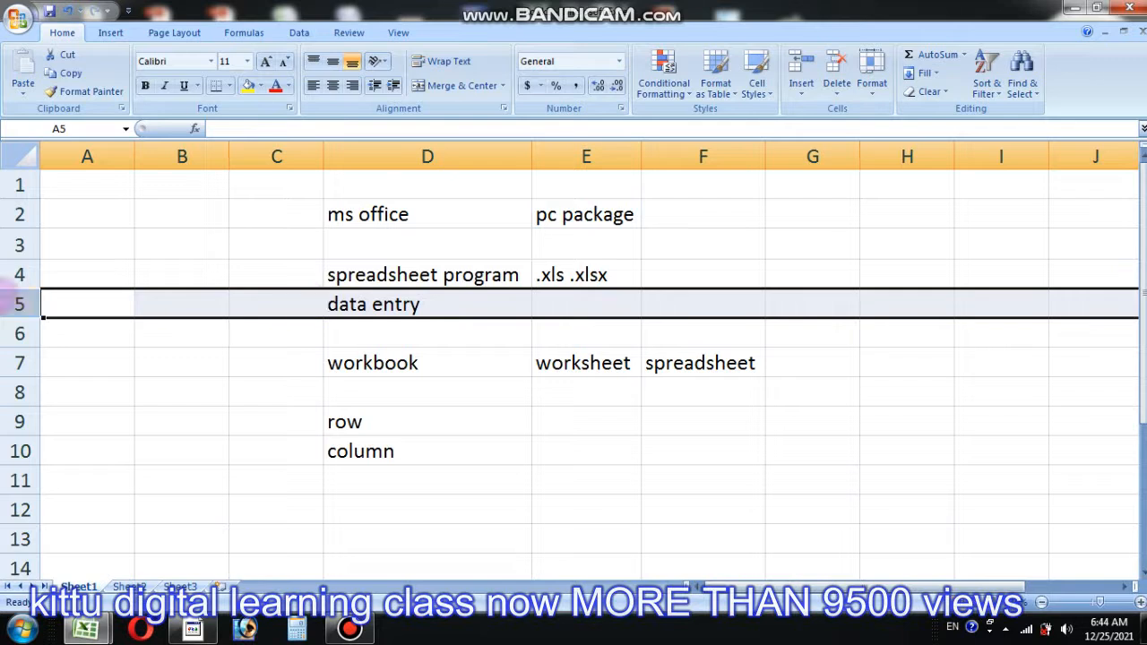
{"action": "left_click", "coordinate": [90, 309]}
{"action": "left_click", "coordinate": [18, 304]}
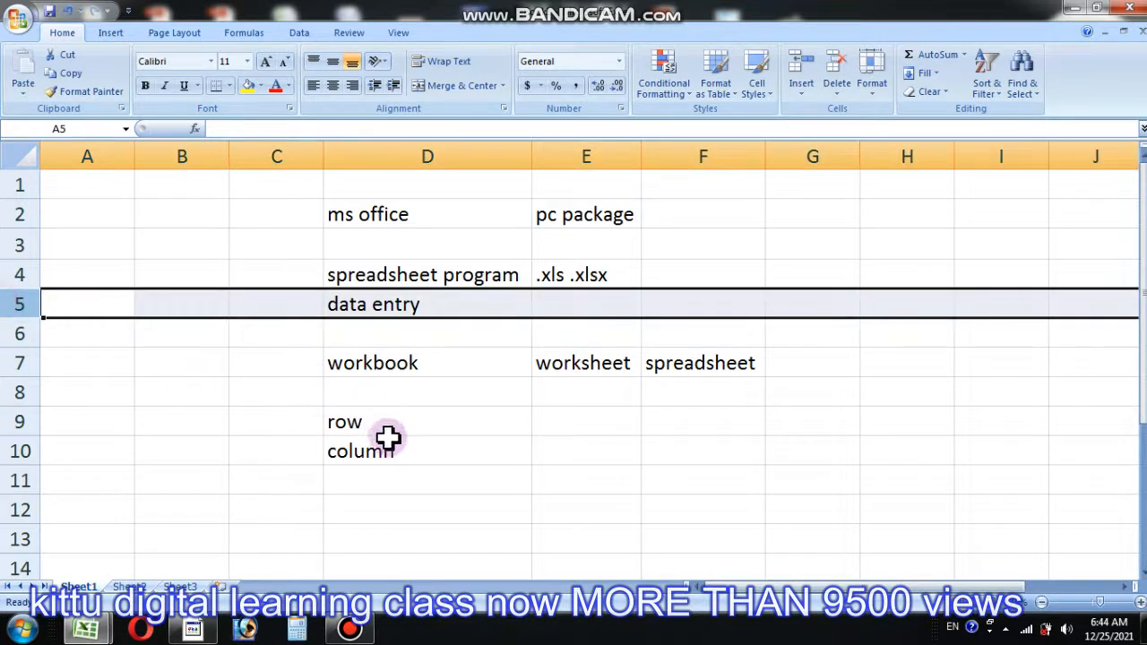
Enter the version years 2003 in E8 and 2007 in F8.
{"action": "left_click", "coordinate": [446, 427]}
{"action": "left_click", "coordinate": [448, 445]}
{"action": "left_click", "coordinate": [558, 388]}
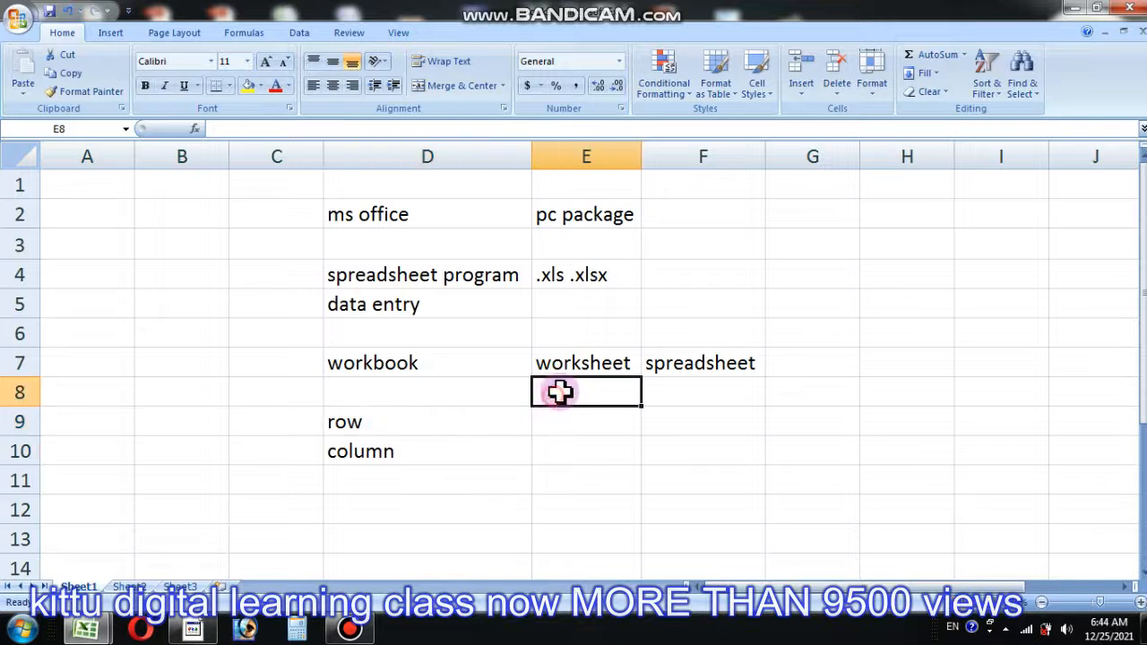
{"action": "type", "text": "2003"}
{"action": "key", "text": "Tab"}
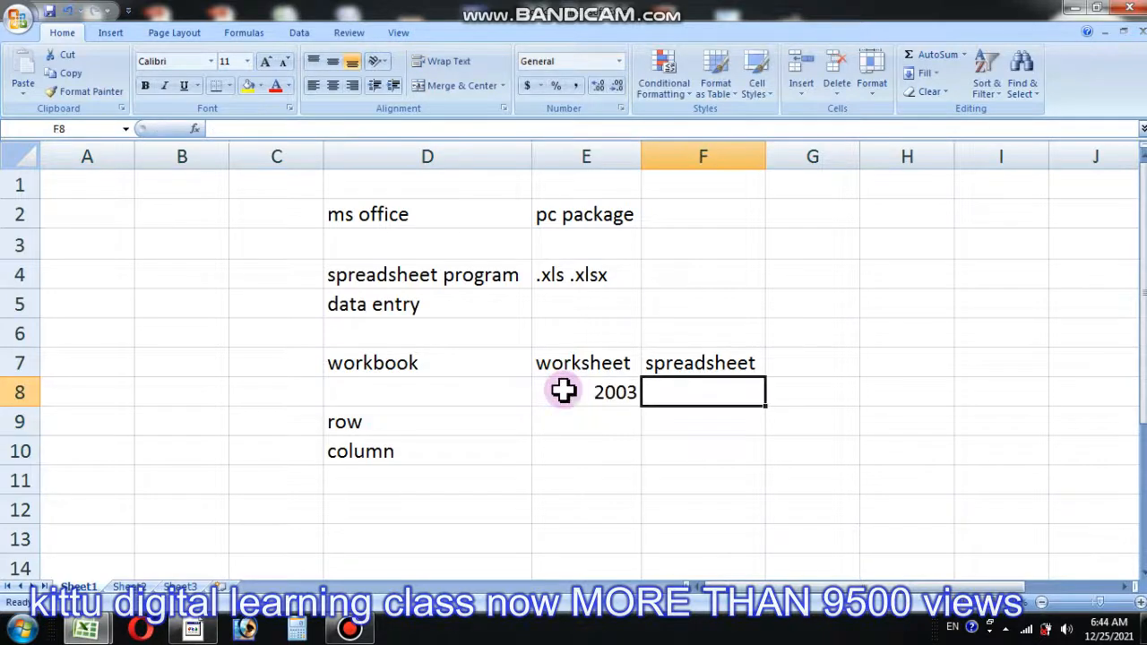
{"action": "type", "text": "2007"}
{"action": "key", "text": "Tab"}
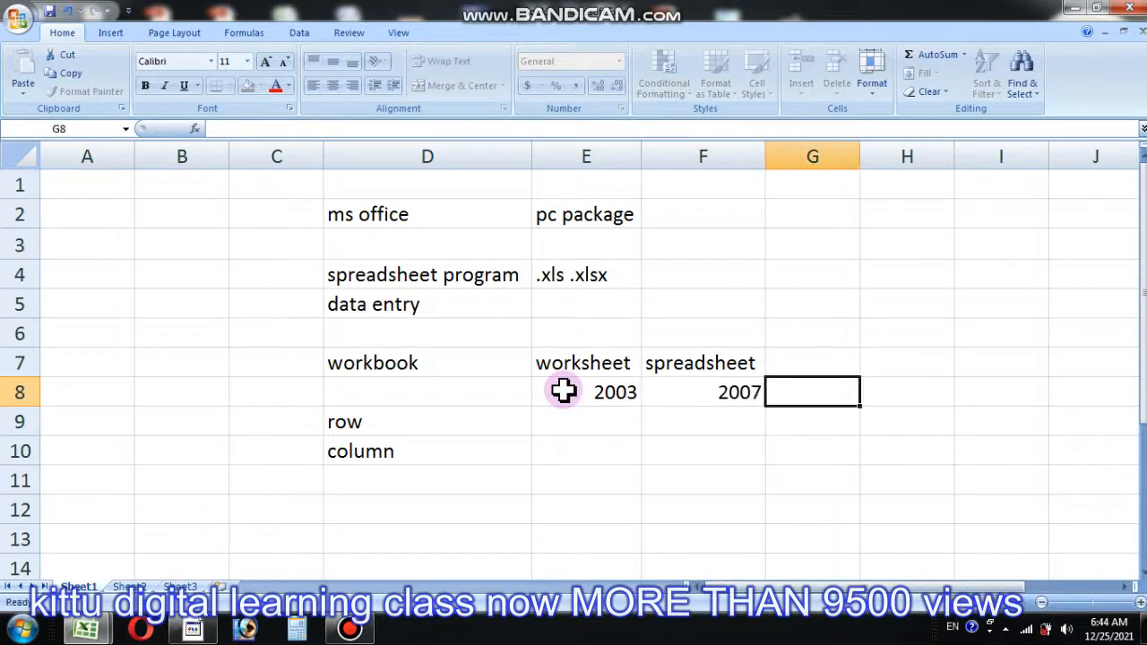
Fill in the 2003 limits with 65536 for rows in E9 and 256 for columns in E10.
{"action": "left_click", "coordinate": [584, 413]}
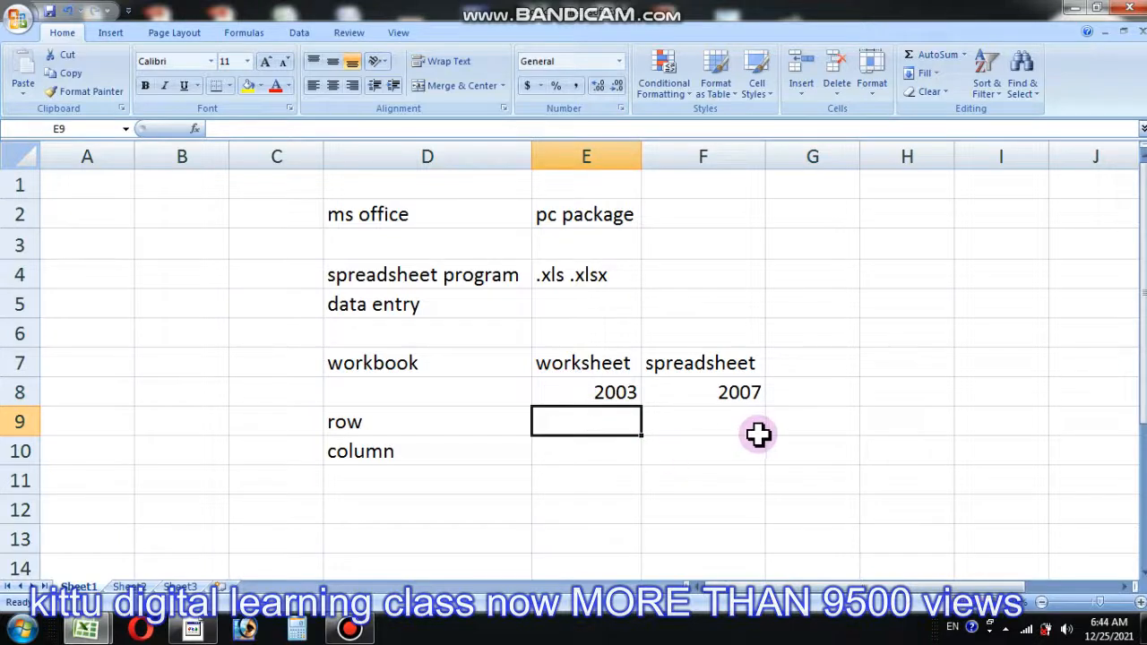
{"action": "type", "text": "65536"}
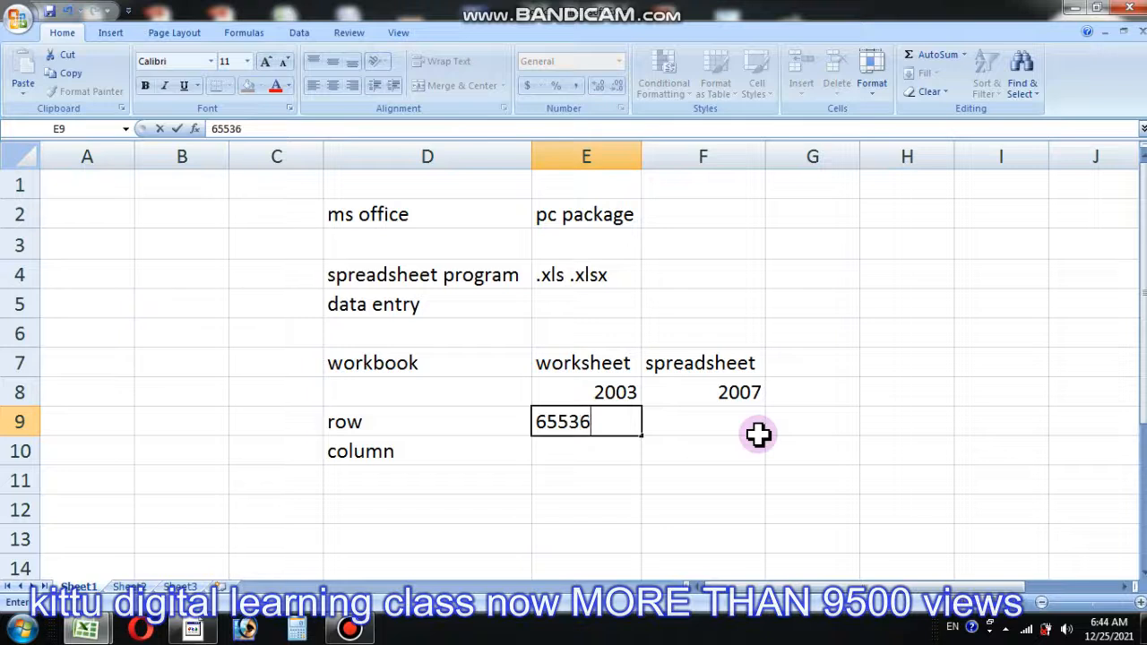
{"action": "key", "text": "Return"}
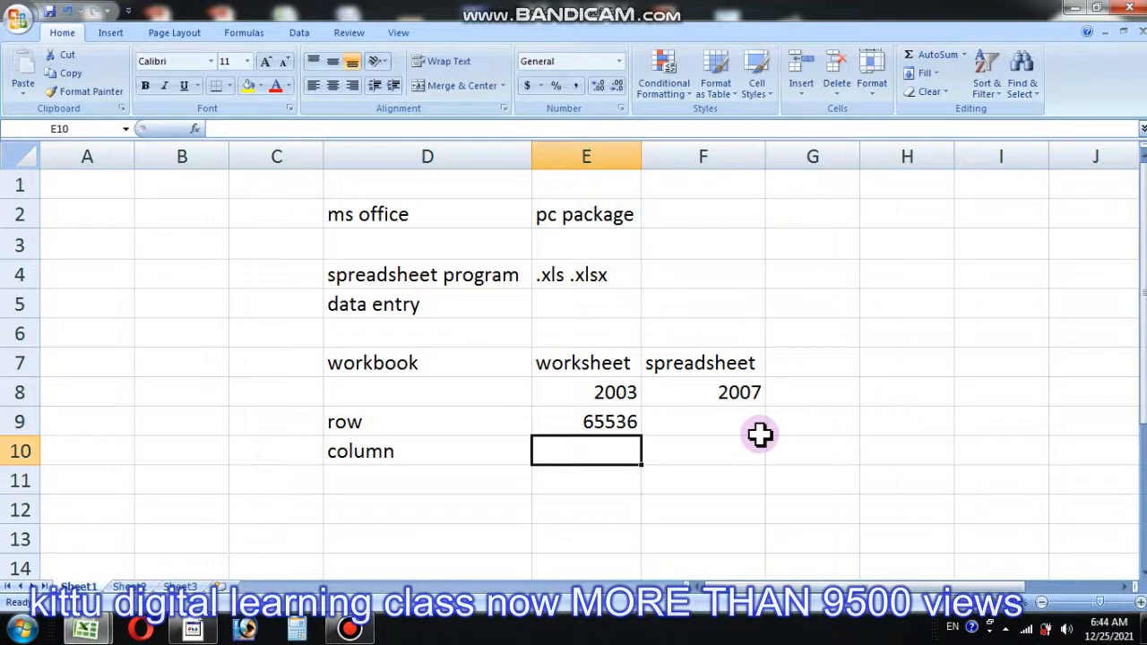
{"action": "type", "text": "256"}
{"action": "left_click", "coordinate": [761, 448]}
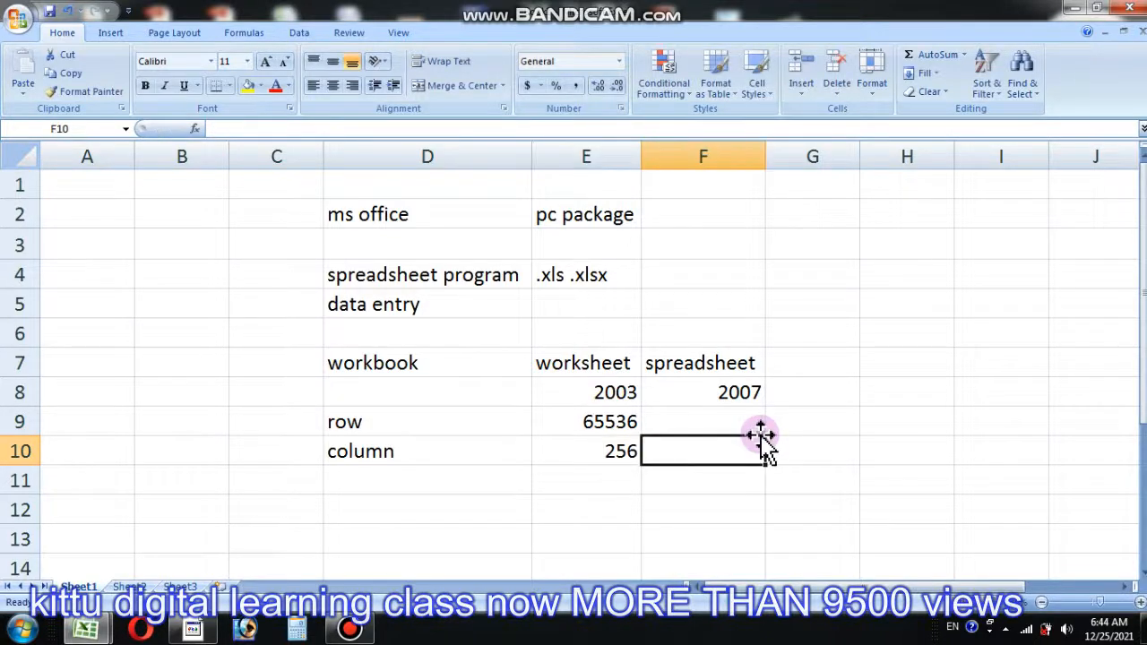
Fill in the 2007 limits with 1048576 for rows in F9 and 16384 for columns in F10.
{"action": "key", "text": "Up"}
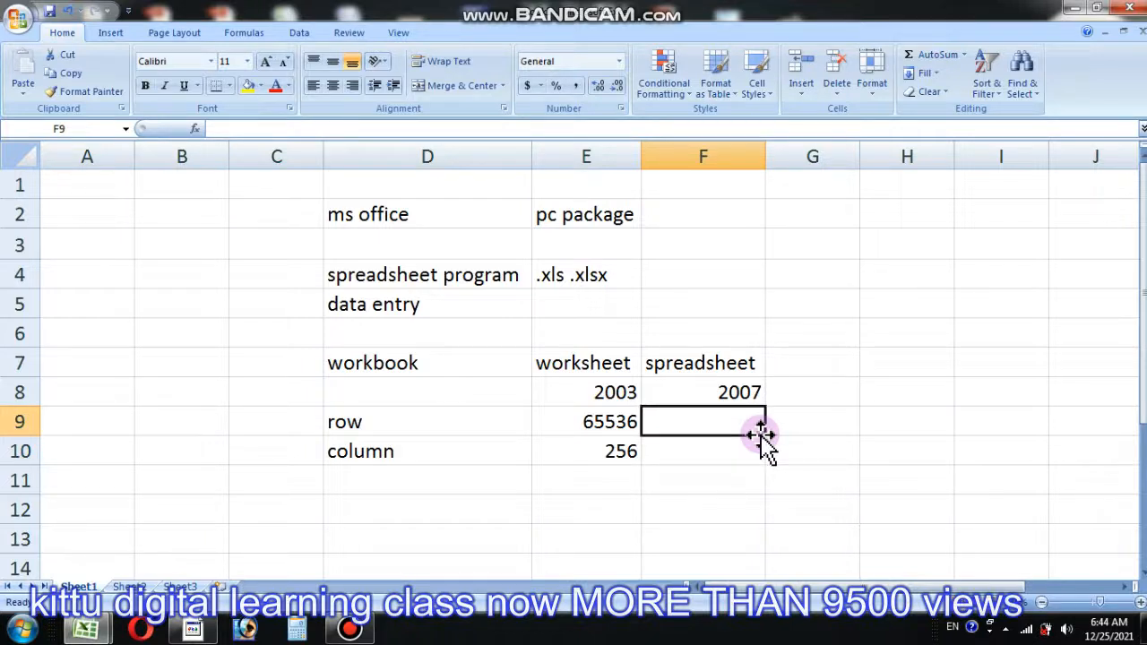
{"action": "type", "text": "104"}
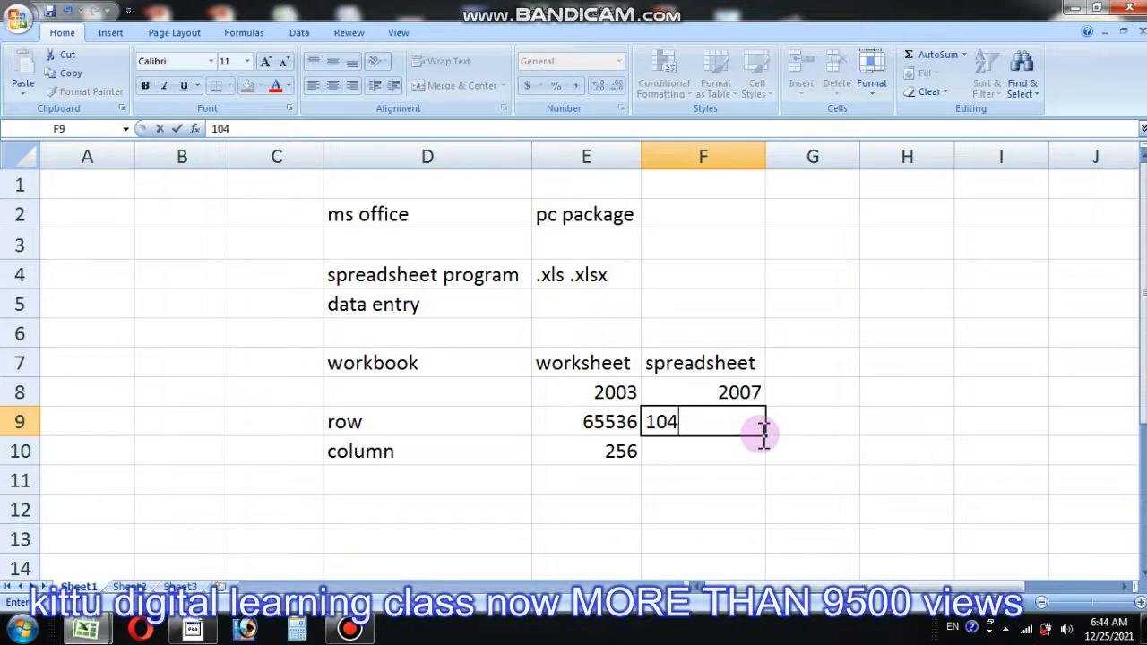
{"action": "type", "text": "8576"}
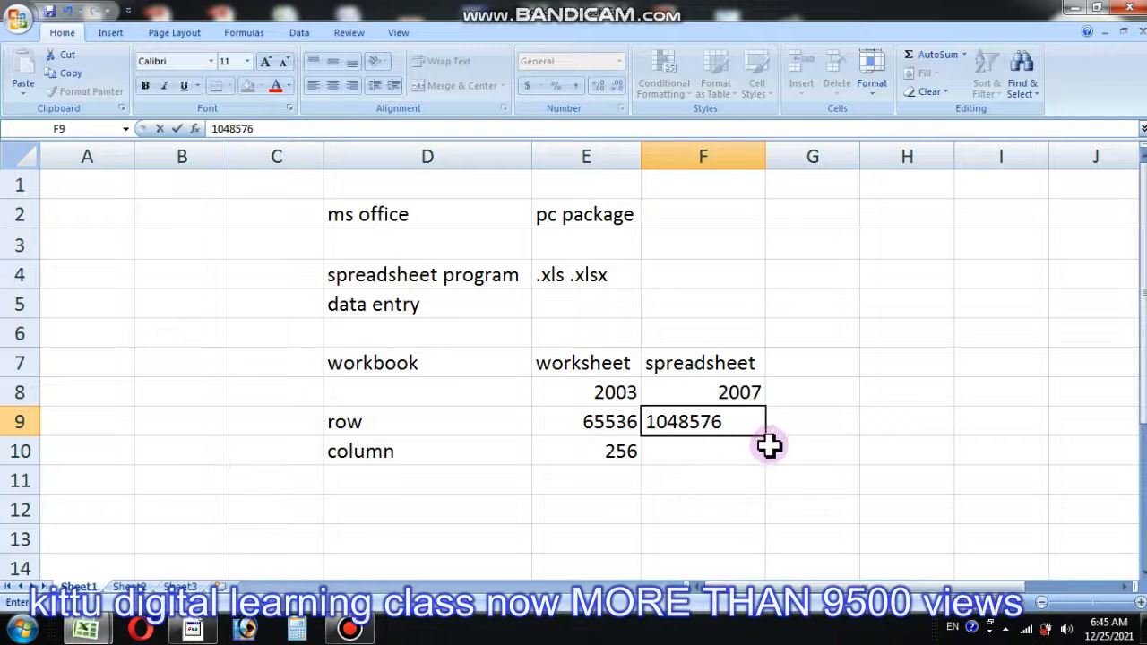
{"action": "key", "text": "Tab"}
{"action": "left_click", "coordinate": [728, 455]}
{"action": "type", "text": "16384"}
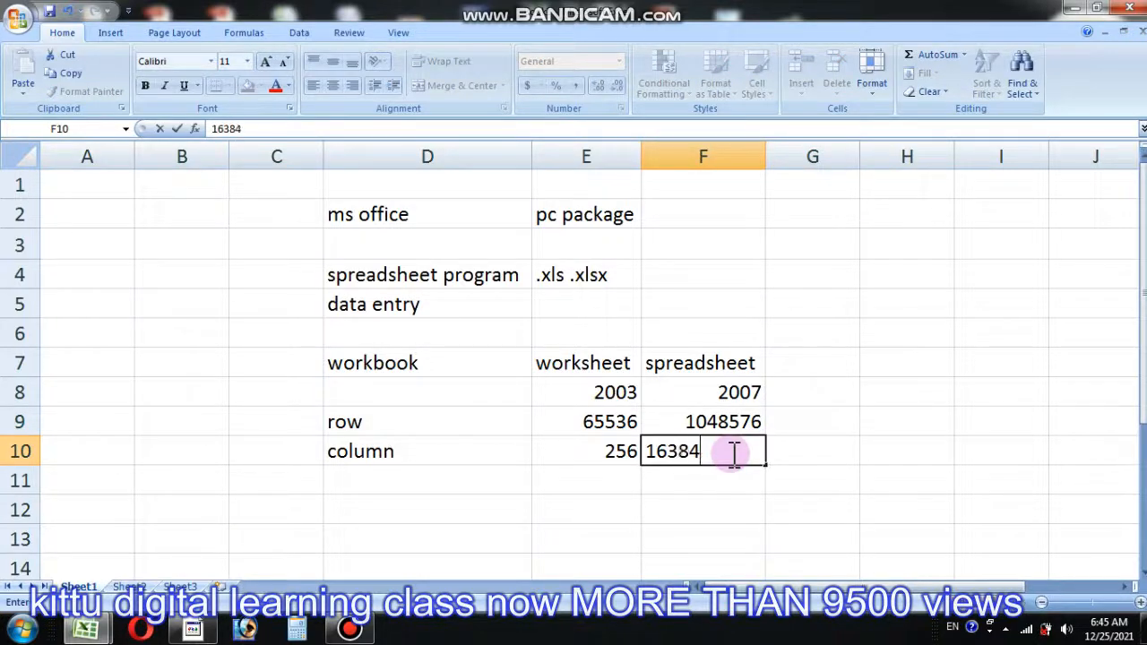
{"action": "left_click", "coordinate": [740, 476]}
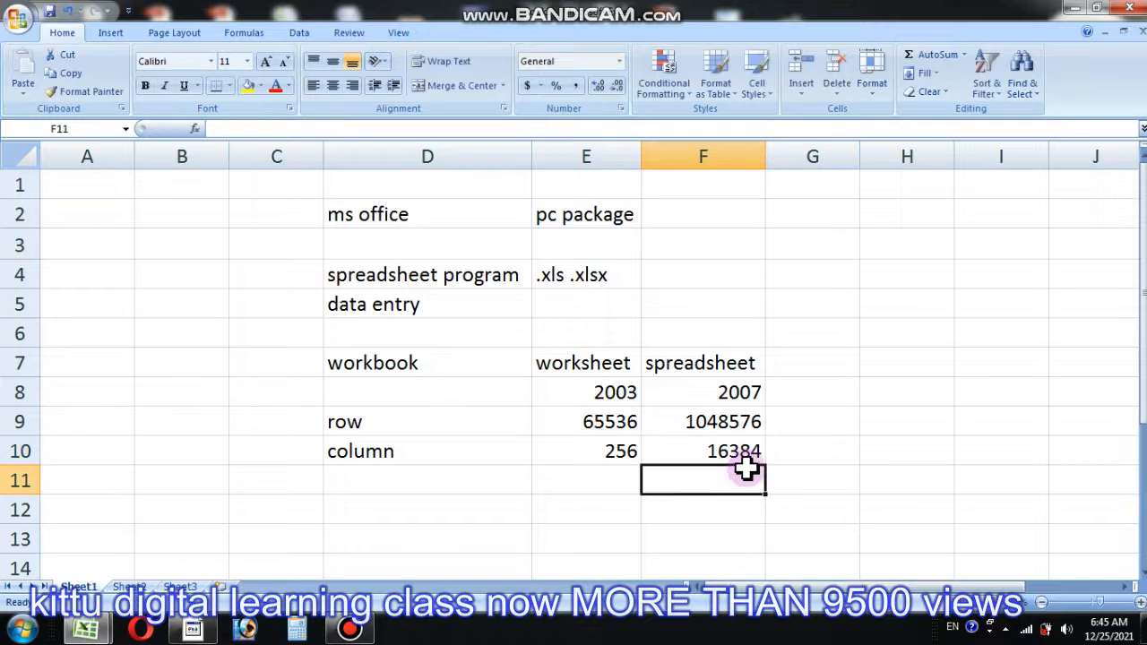
{"action": "left_click", "coordinate": [747, 450]}
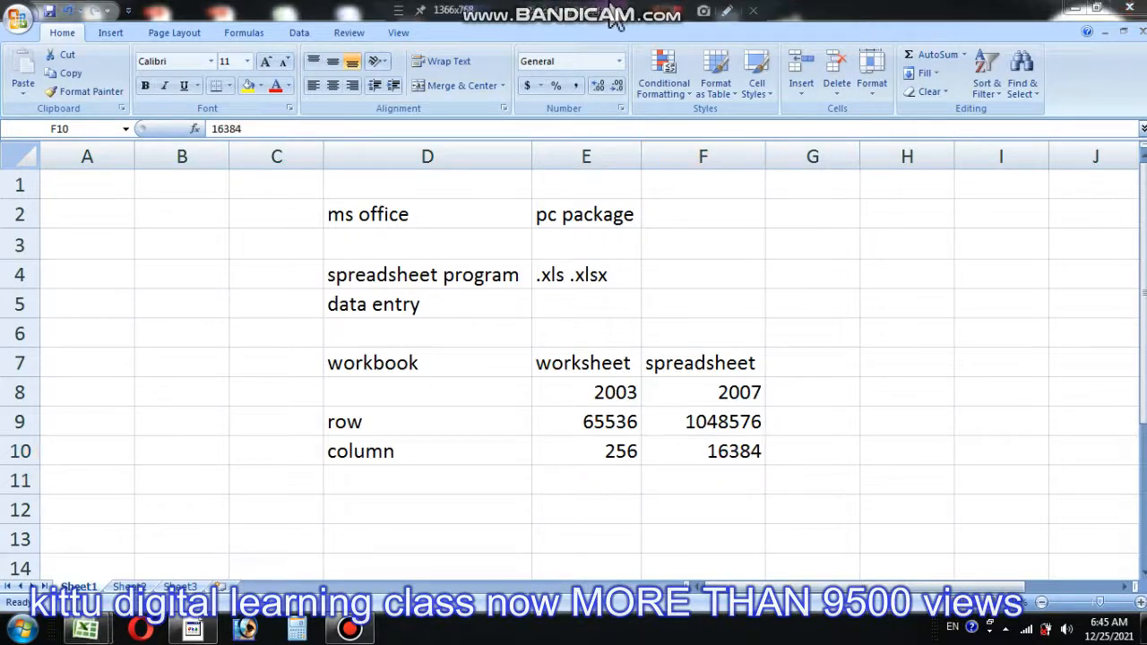
Check the worksheet row and column limits on the javatpoint page in the browser, and return to the Excel workbook.
{"action": "left_click", "coordinate": [401, 553]}
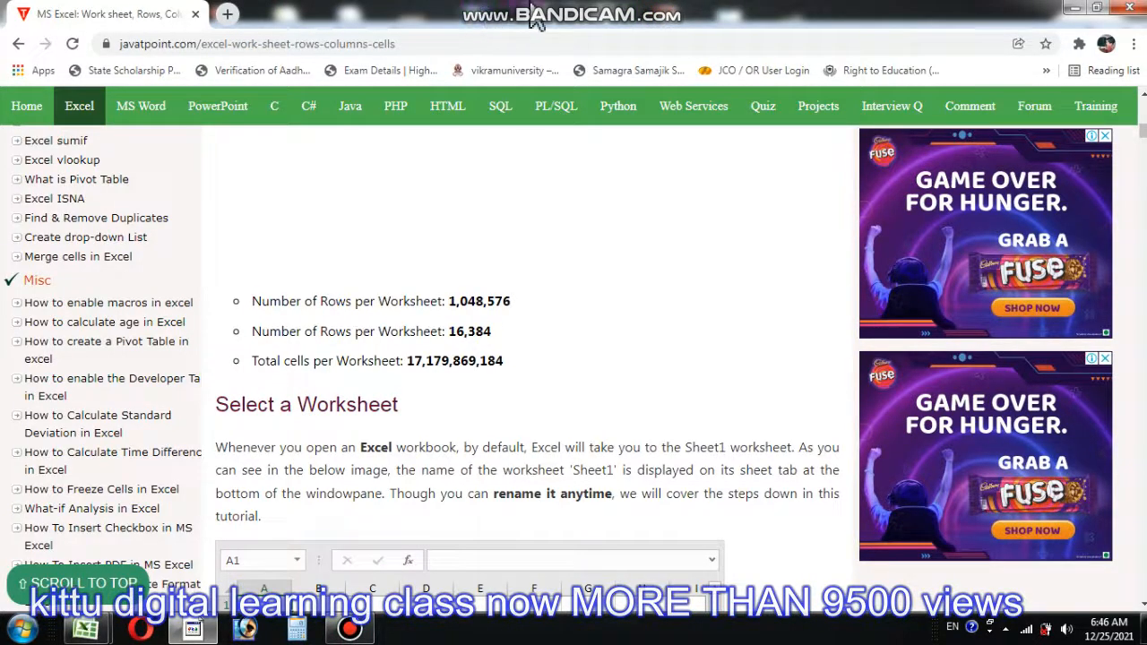
{"action": "mouse_move", "coordinate": [534, 22]}
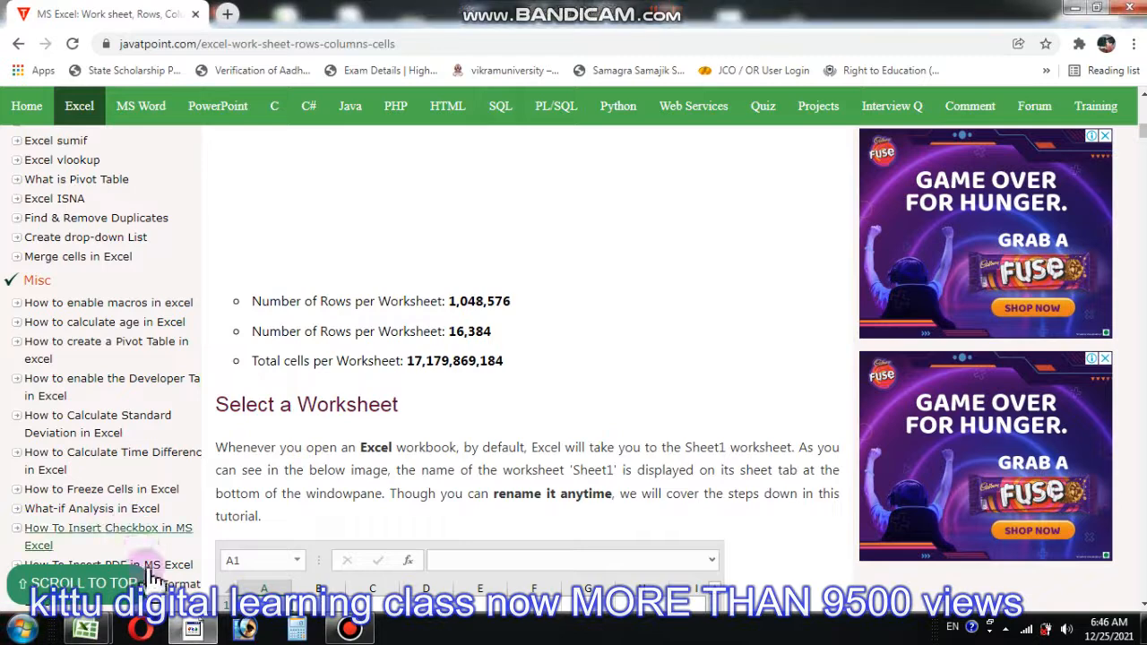
{"action": "mouse_move", "coordinate": [97, 634]}
{"action": "left_click", "coordinate": [88, 530]}
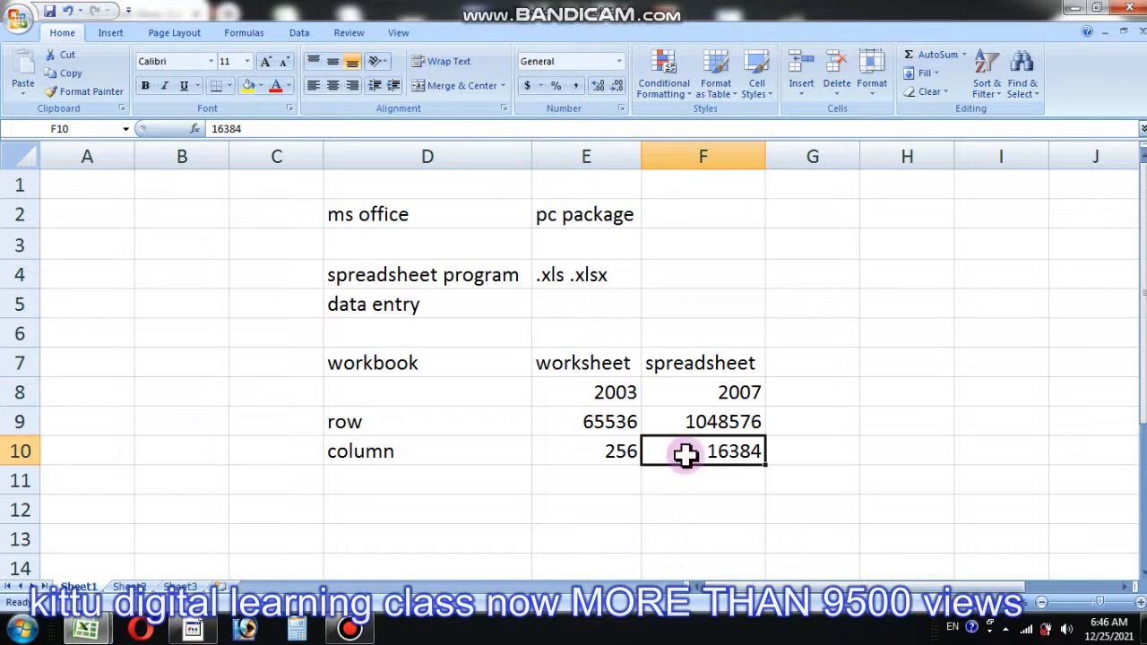
Enter "xfd" in G10, and jump to the last column of row 10 and back to G10.
{"action": "left_click", "coordinate": [785, 449]}
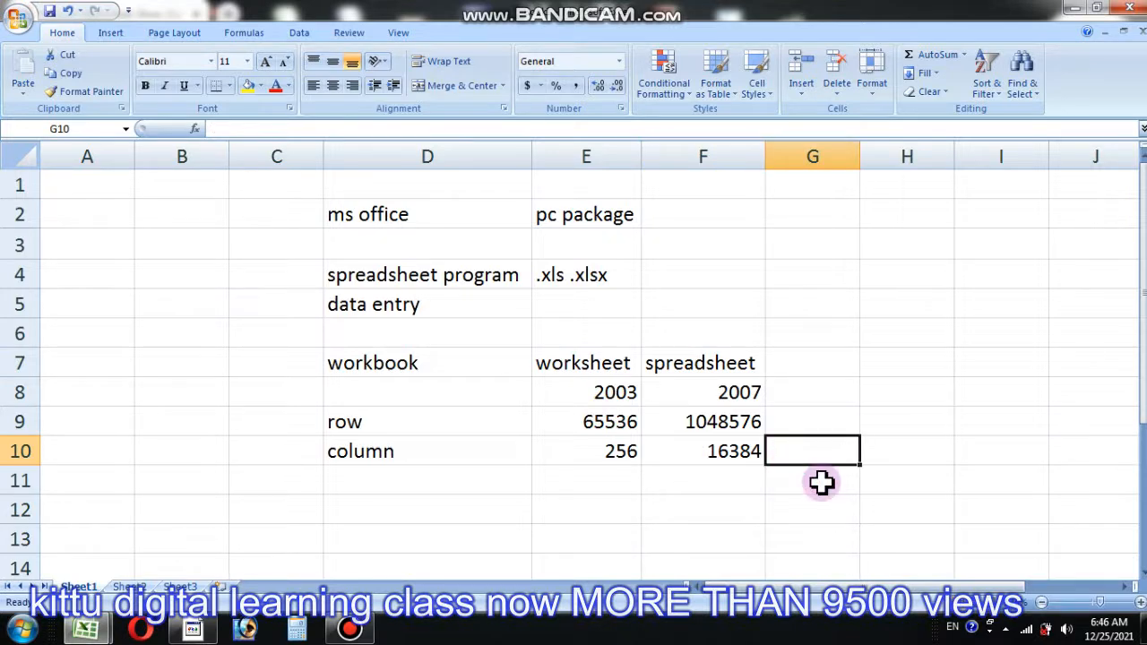
{"action": "type", "text": "x"}
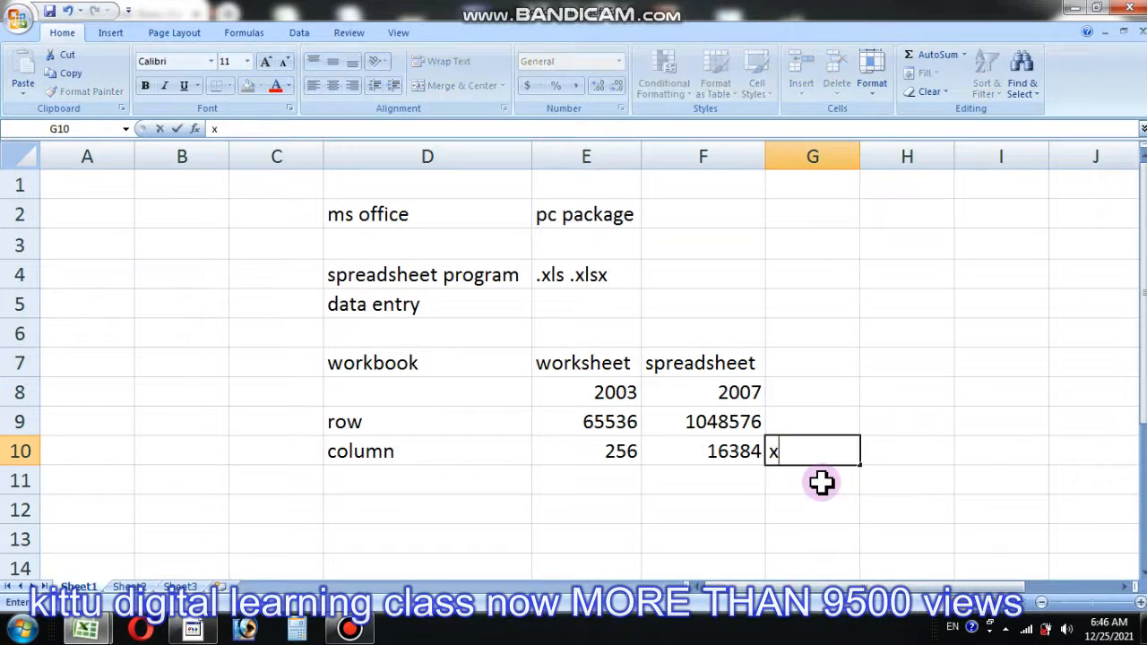
{"action": "type", "text": "fd"}
{"action": "key", "text": "ctrl+Right"}
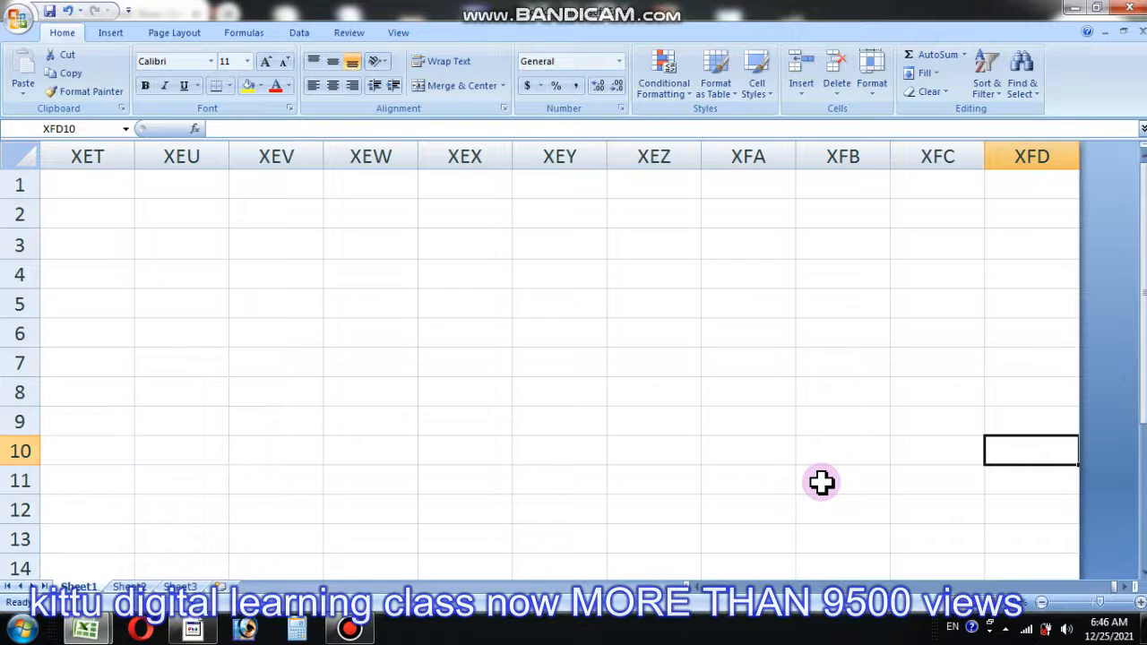
{"action": "key", "text": "ctrl+Left"}
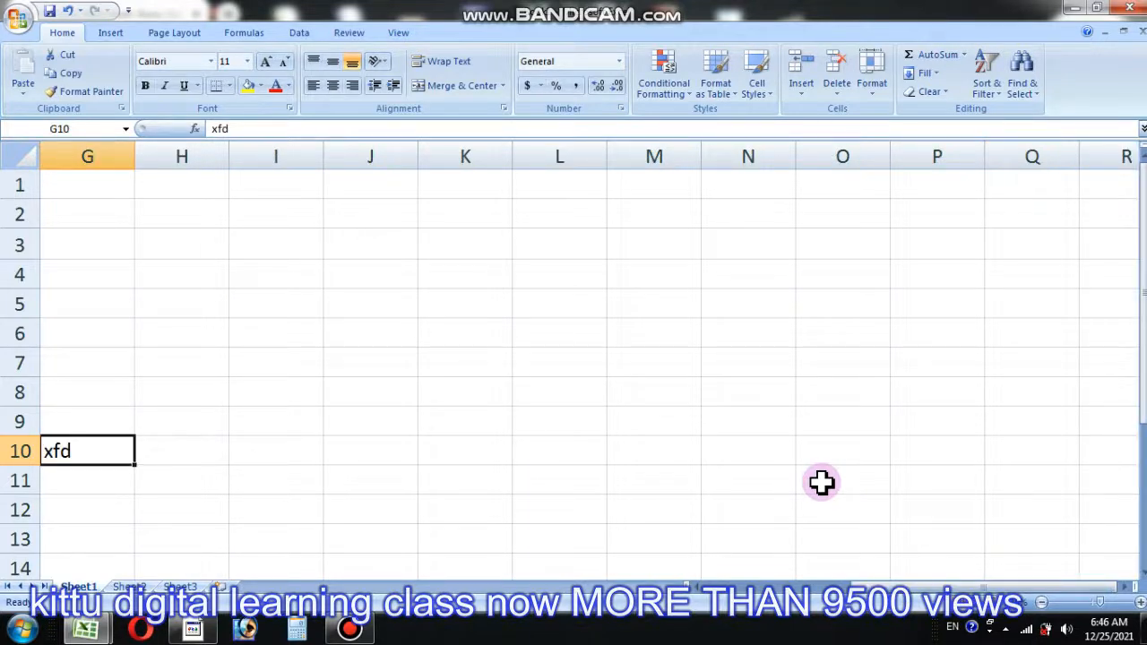
Go to column A of row 10, jump down to the worksheet's last row, and return to A1.
{"action": "key", "text": "Left"}
{"action": "key", "text": "Left"}
{"action": "key", "text": "Left"}
{"action": "key", "text": "Left"}
{"action": "key", "text": "Left"}
{"action": "key", "text": "Left"}
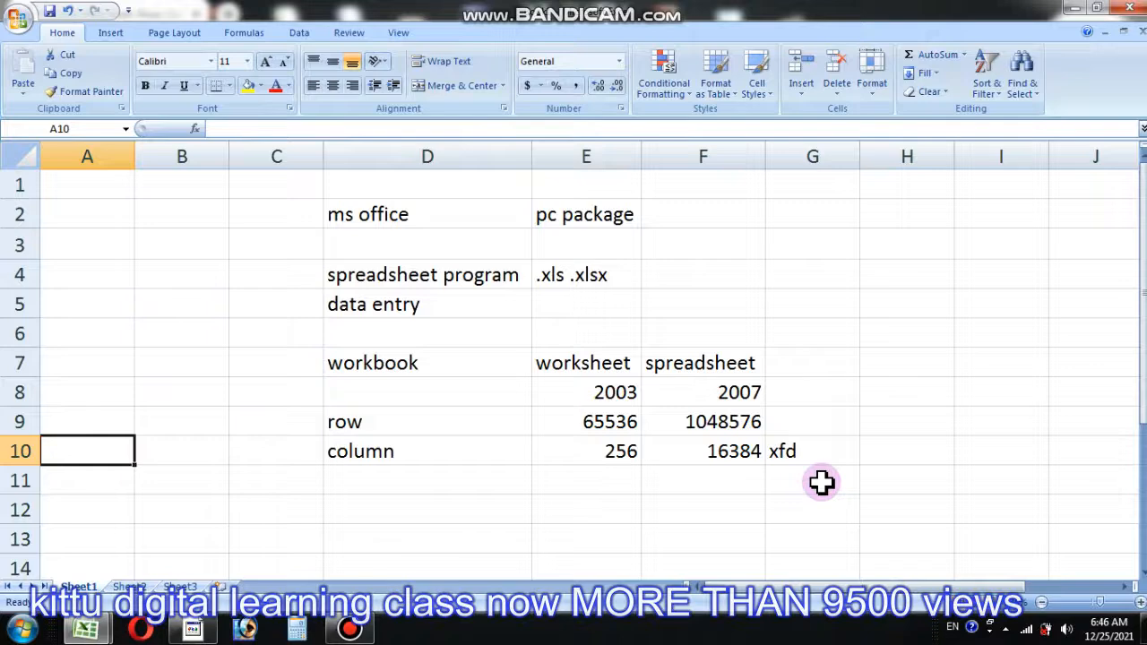
{"action": "key", "text": "ctrl+Down"}
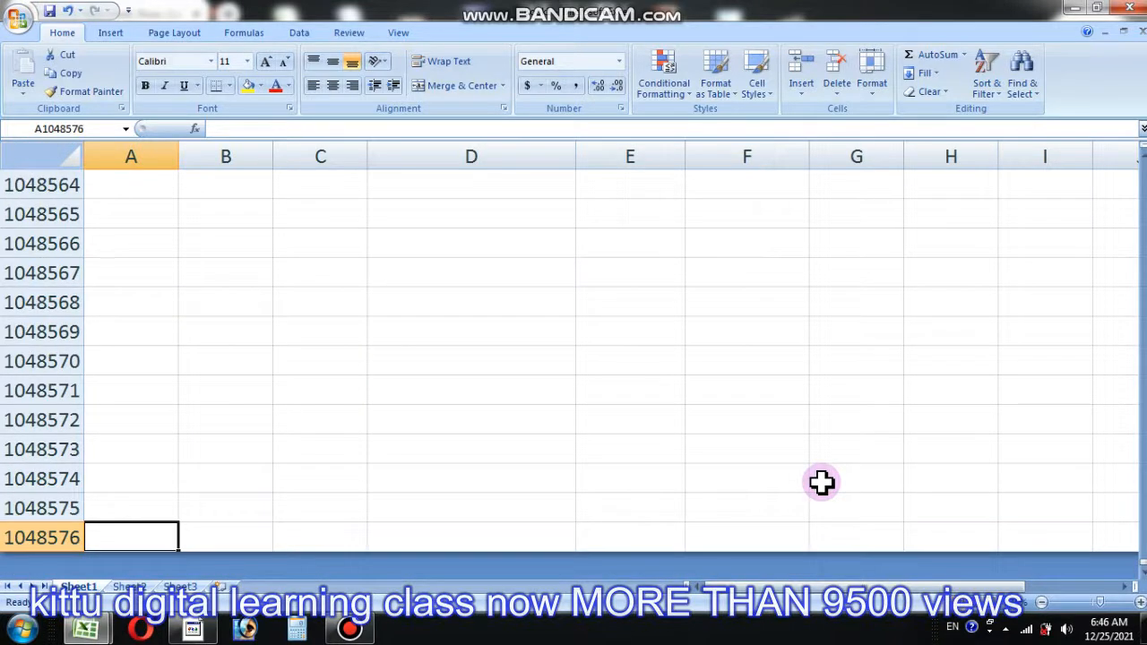
{"action": "key", "text": "ctrl+Up"}
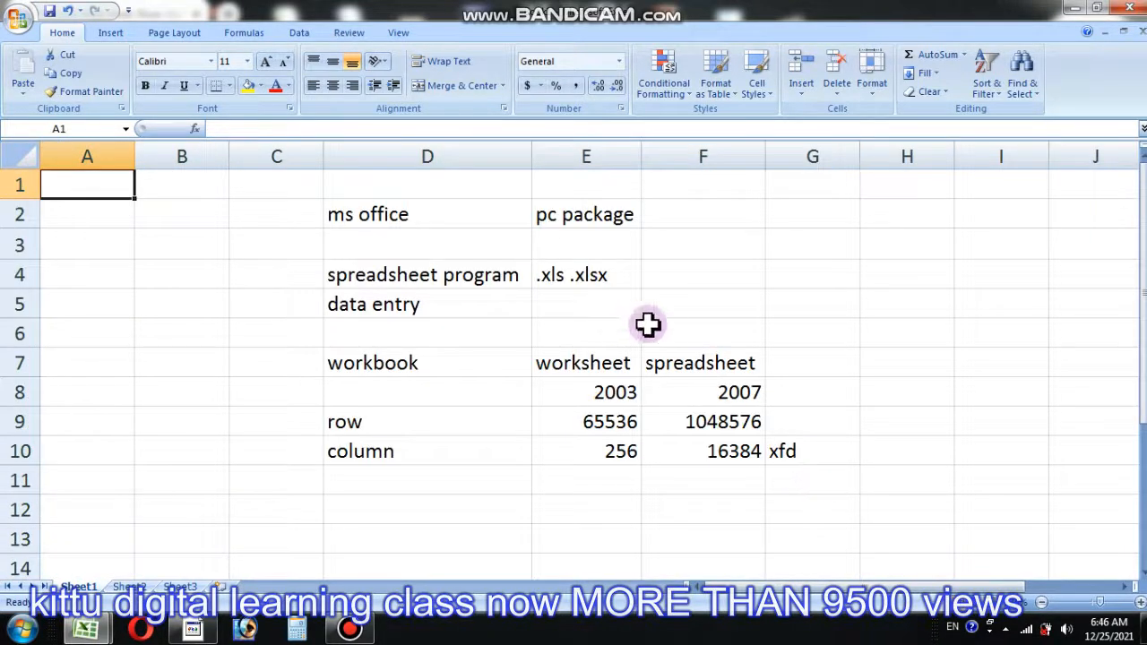
Enter the label "cell" in E12 and calculate the 2007 cell count in F12 with =16384*1048576.
{"action": "left_click", "coordinate": [587, 511]}
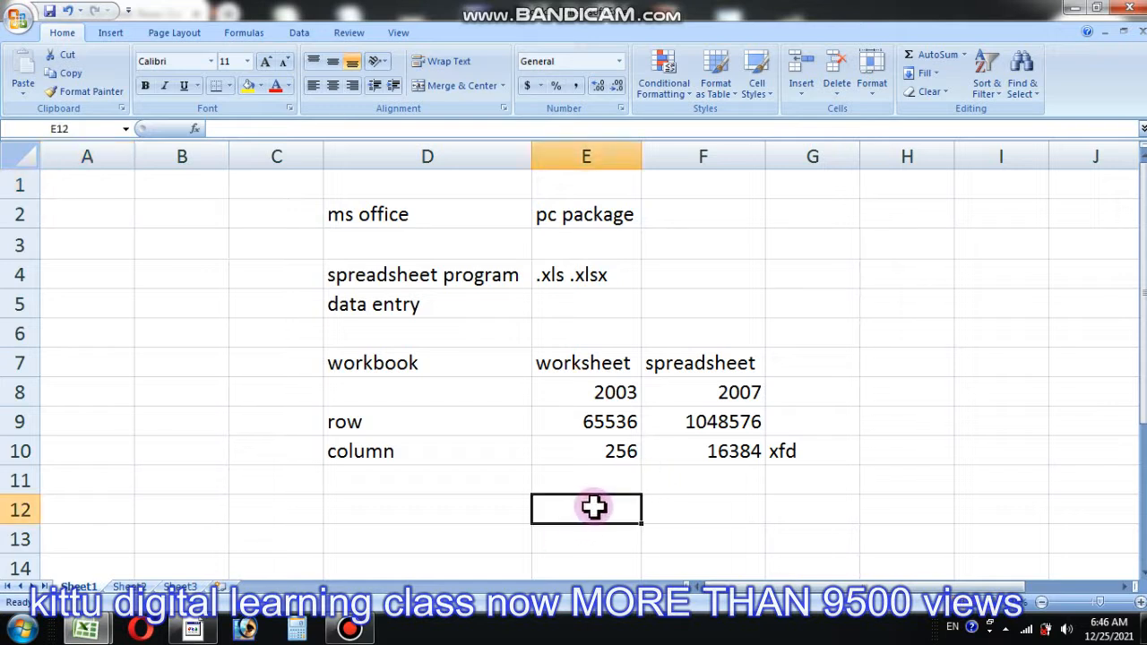
{"action": "type", "text": "cell"}
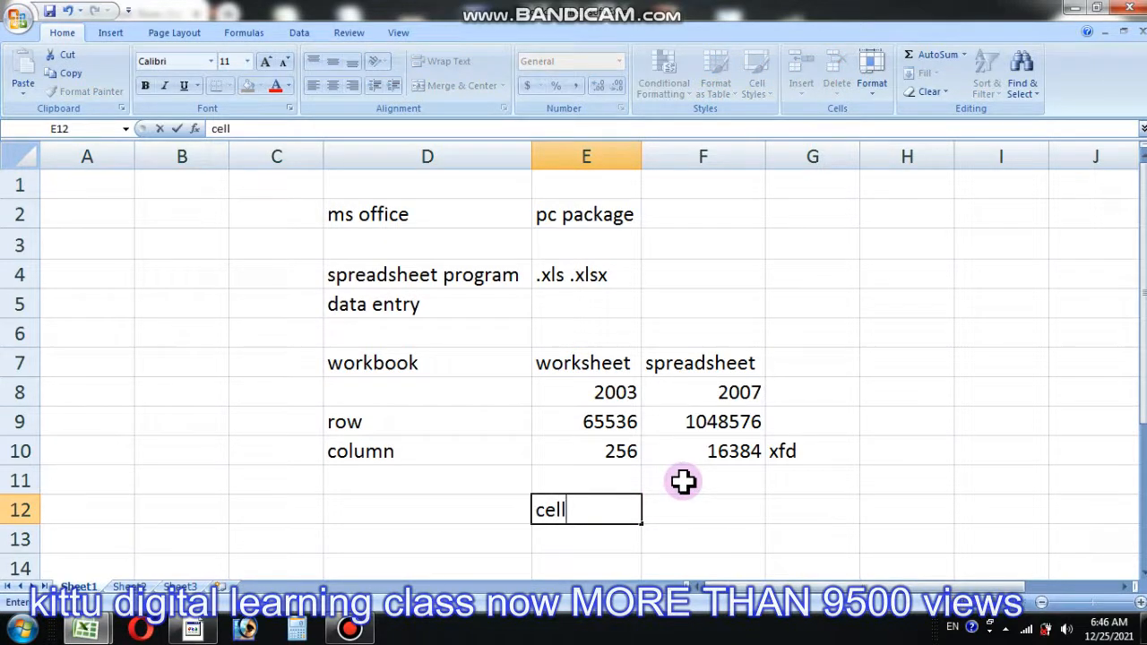
{"action": "key", "text": "Tab"}
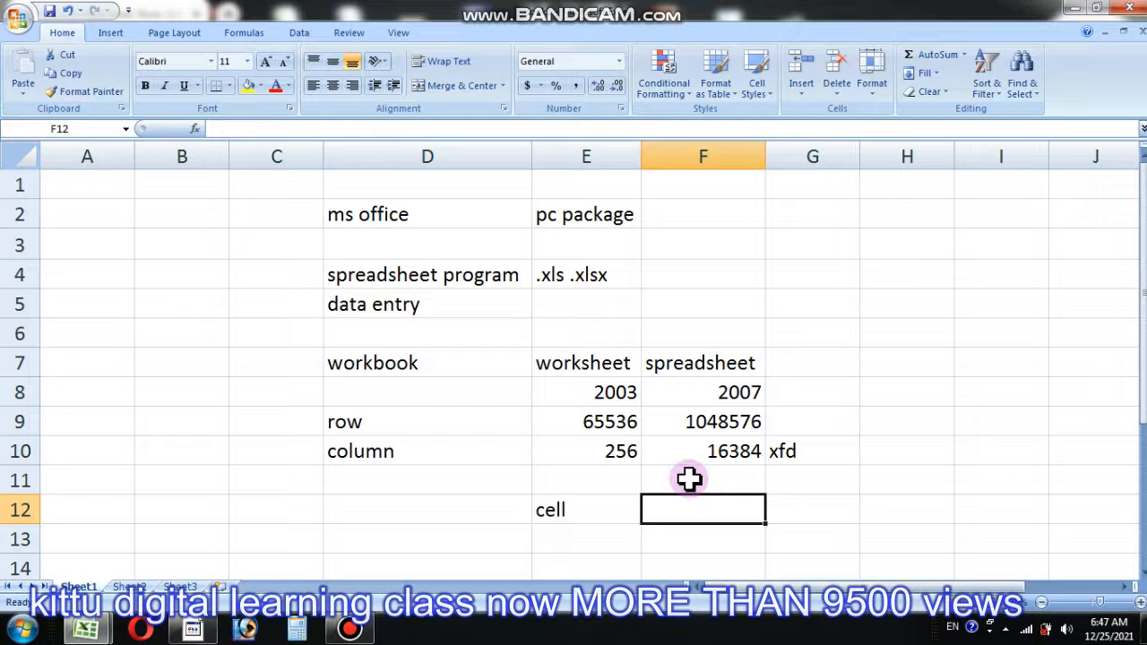
{"action": "type", "text": "="}
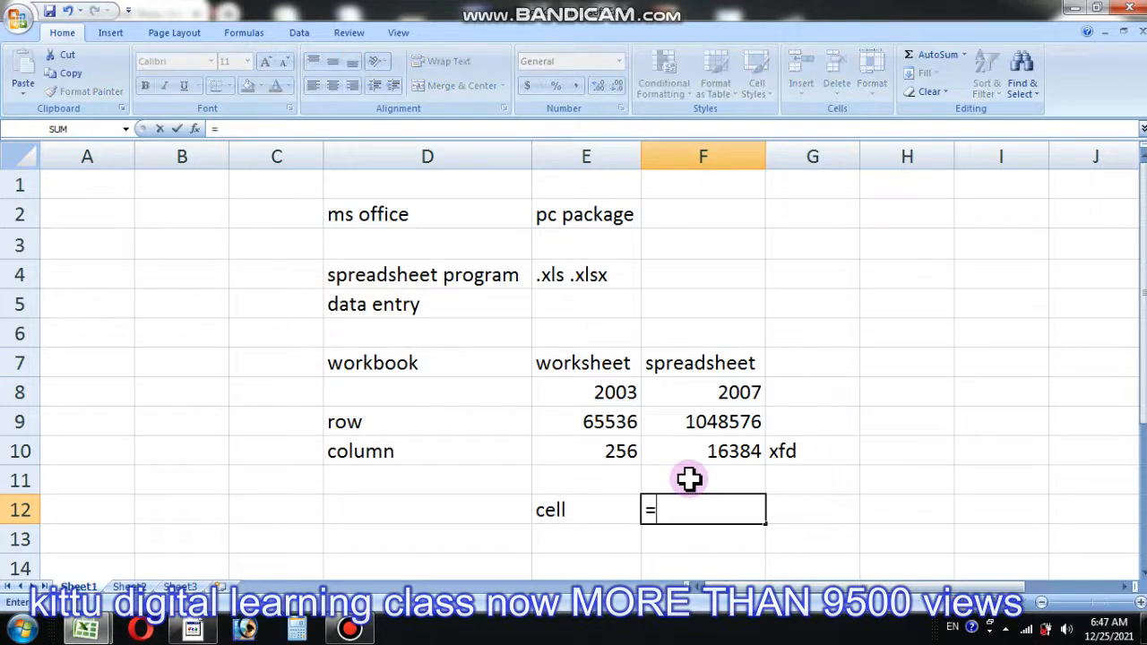
{"action": "type", "text": "16384"}
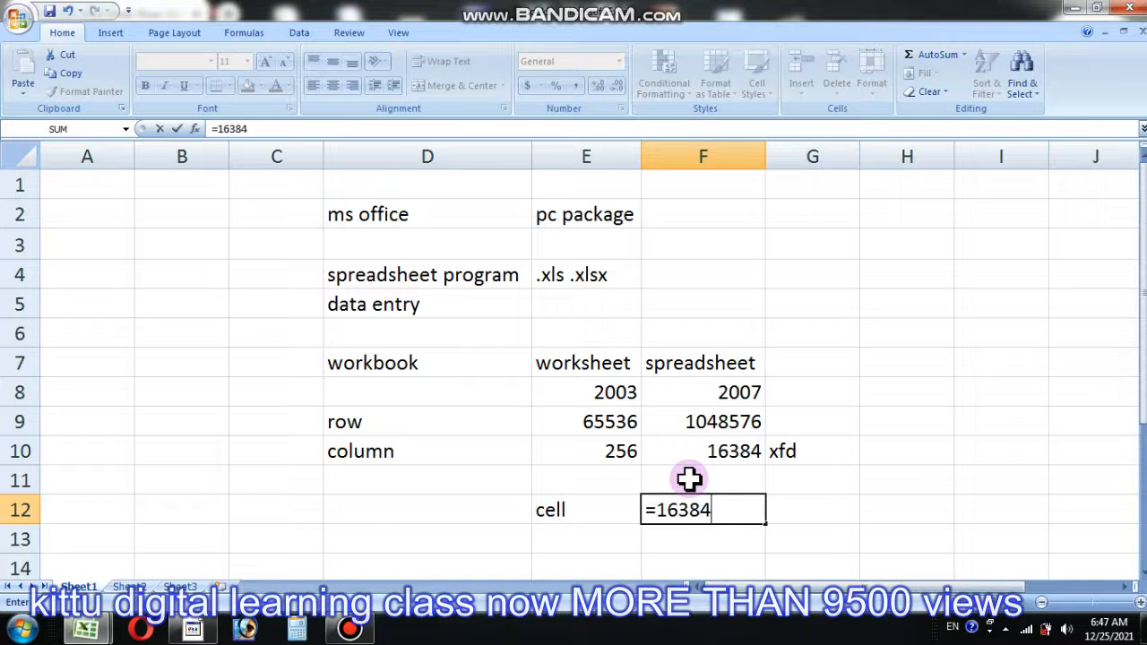
{"action": "type", "text": "*1048576"}
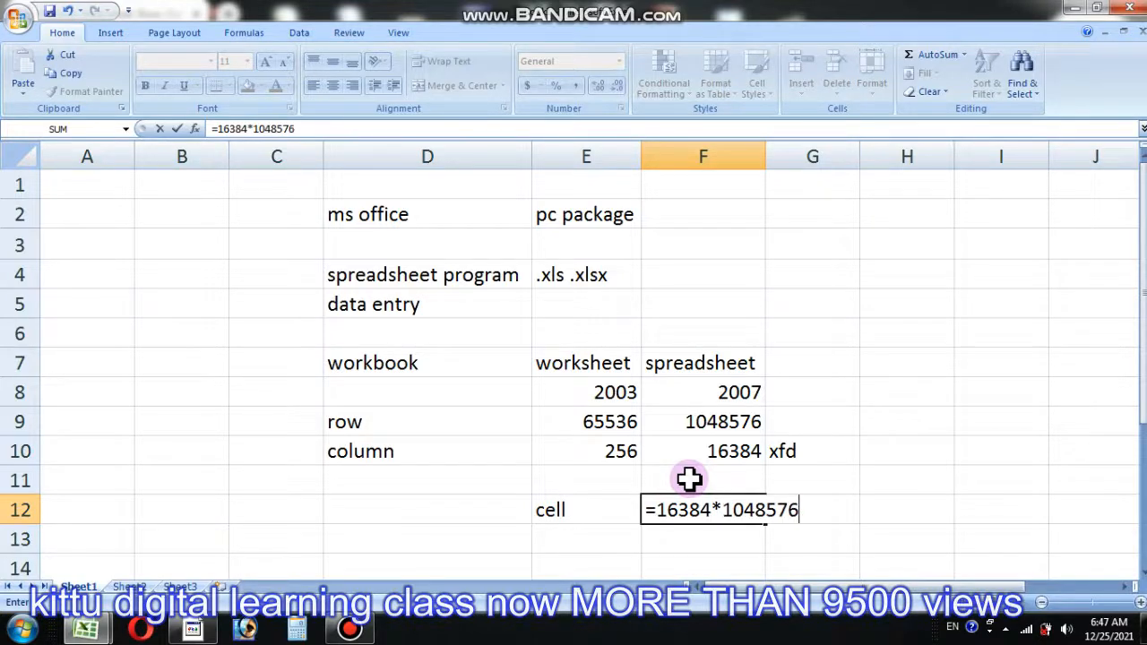
{"action": "key", "text": "Return"}
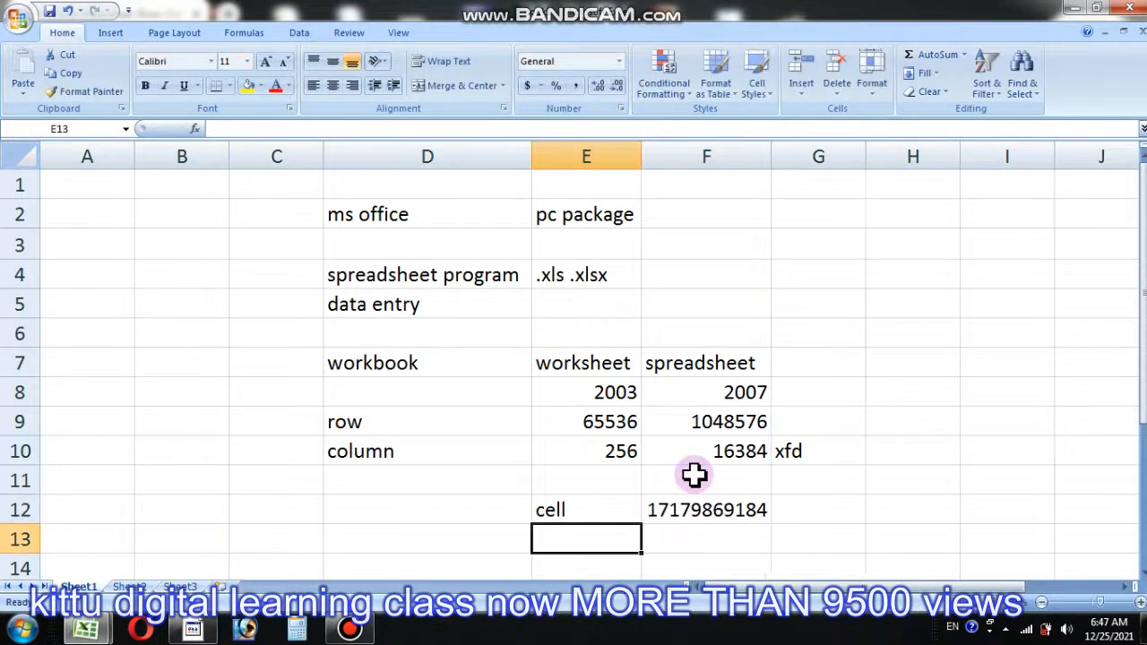
Calculate =1024*1024 in H9 and check it against the 2007 row limit in F9.
{"action": "left_click", "coordinate": [760, 418]}
{"action": "left_click", "coordinate": [873, 428]}
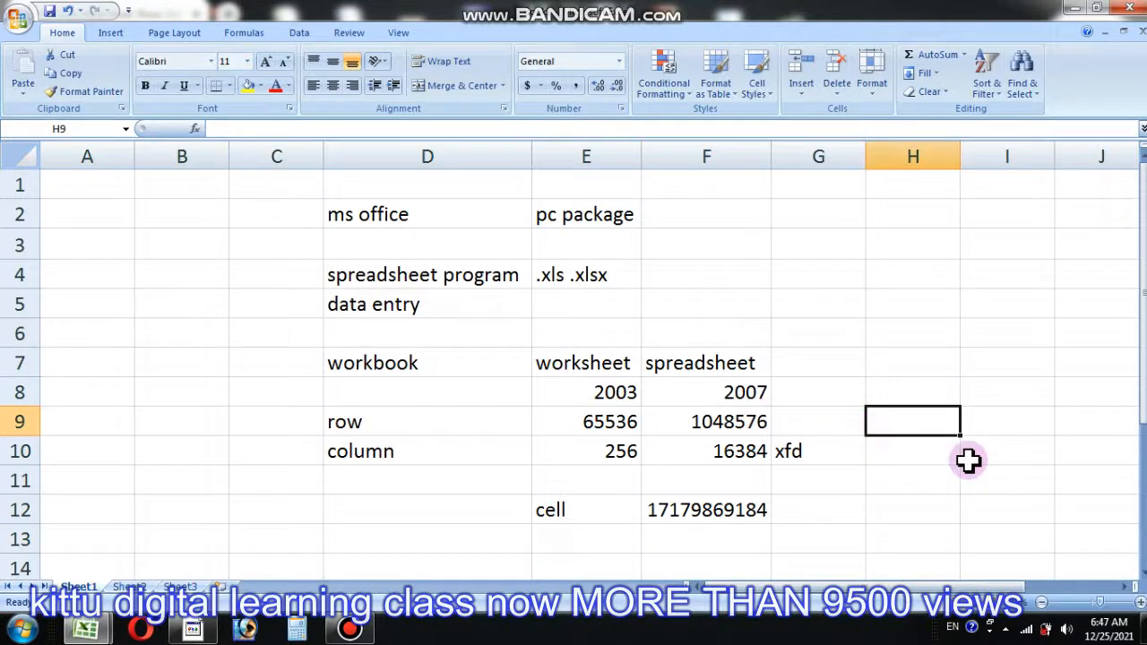
{"action": "type", "text": "1024"}
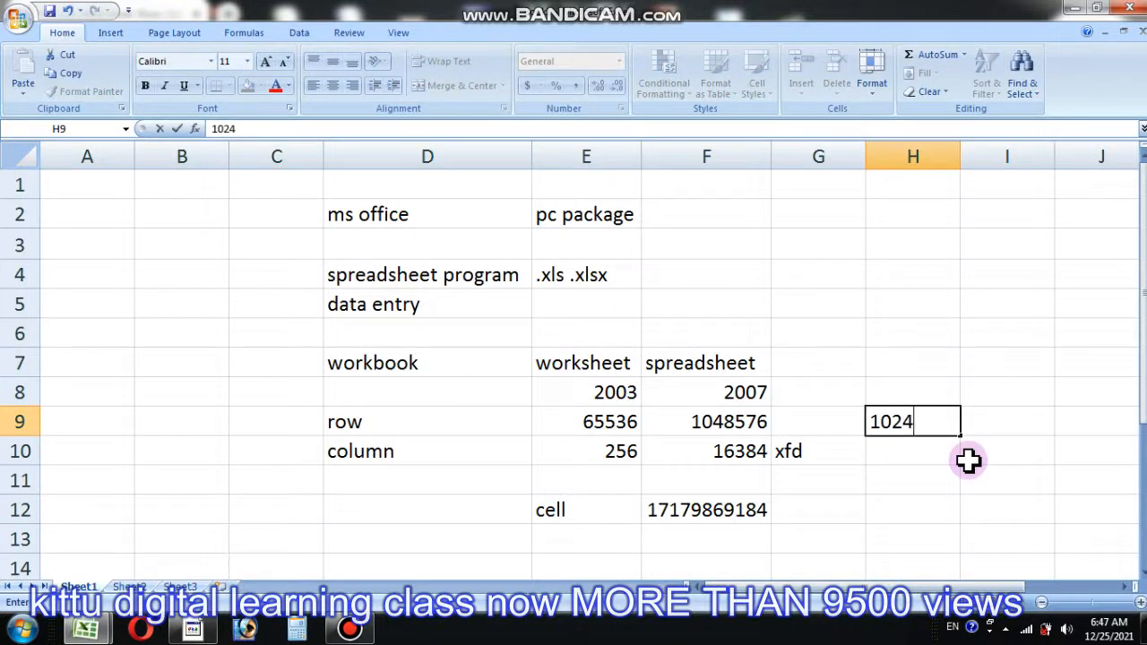
{"action": "type", "text": "*1024"}
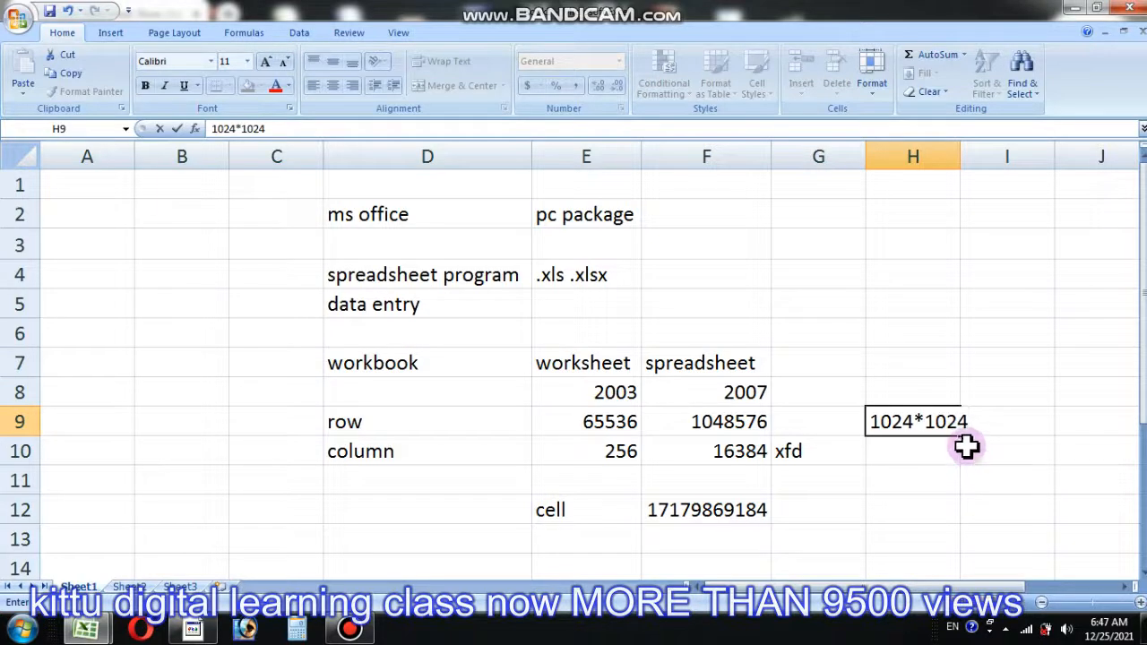
{"action": "left_click", "coordinate": [873, 419]}
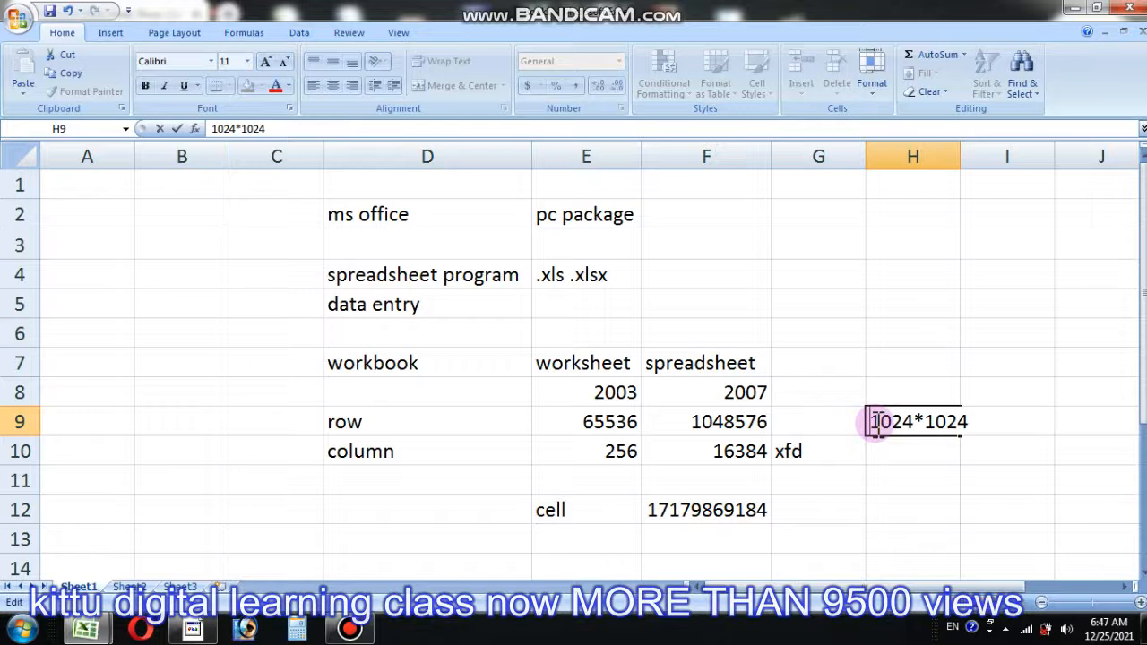
{"action": "type", "text": "="}
{"action": "key", "text": "Return"}
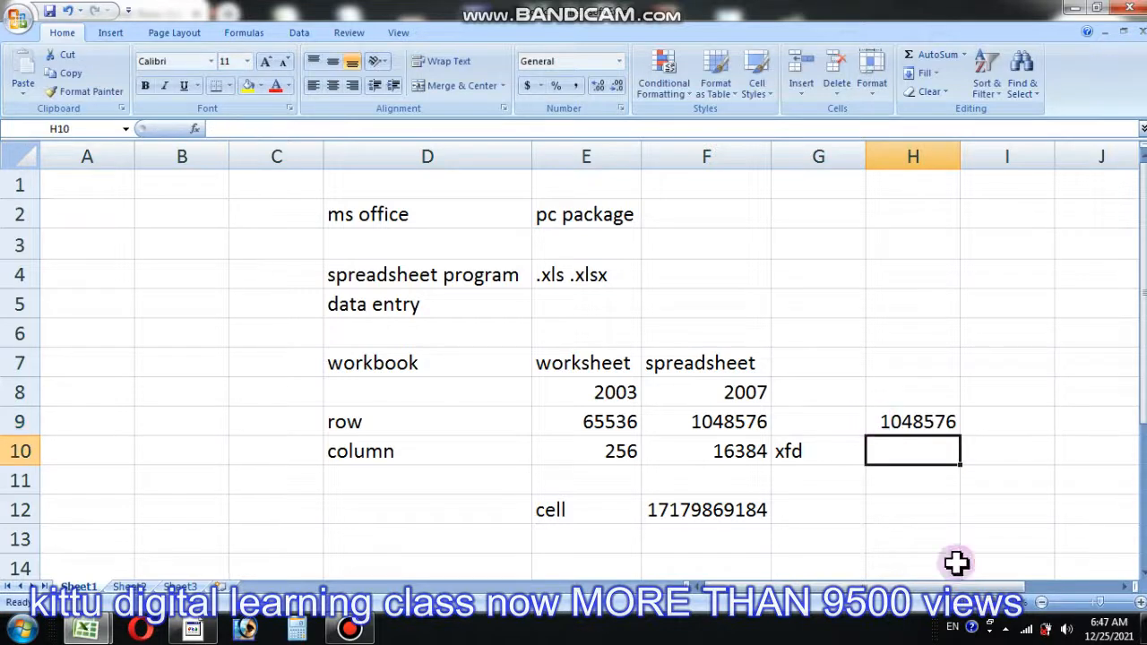
{"action": "left_click", "coordinate": [934, 469]}
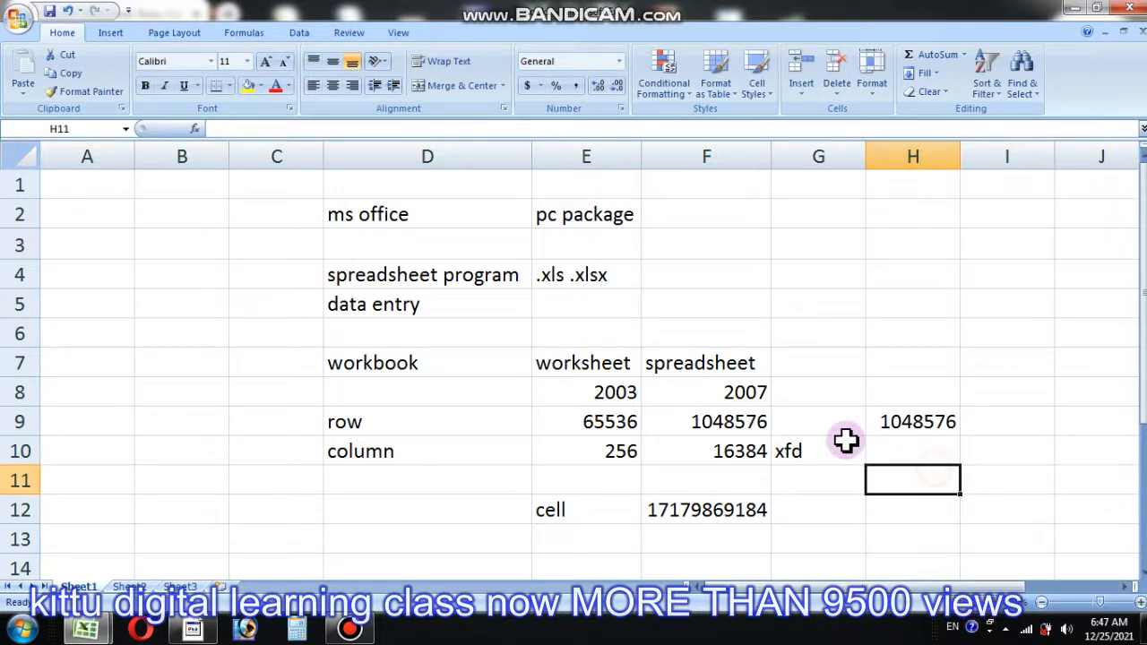
{"action": "left_click", "coordinate": [710, 427]}
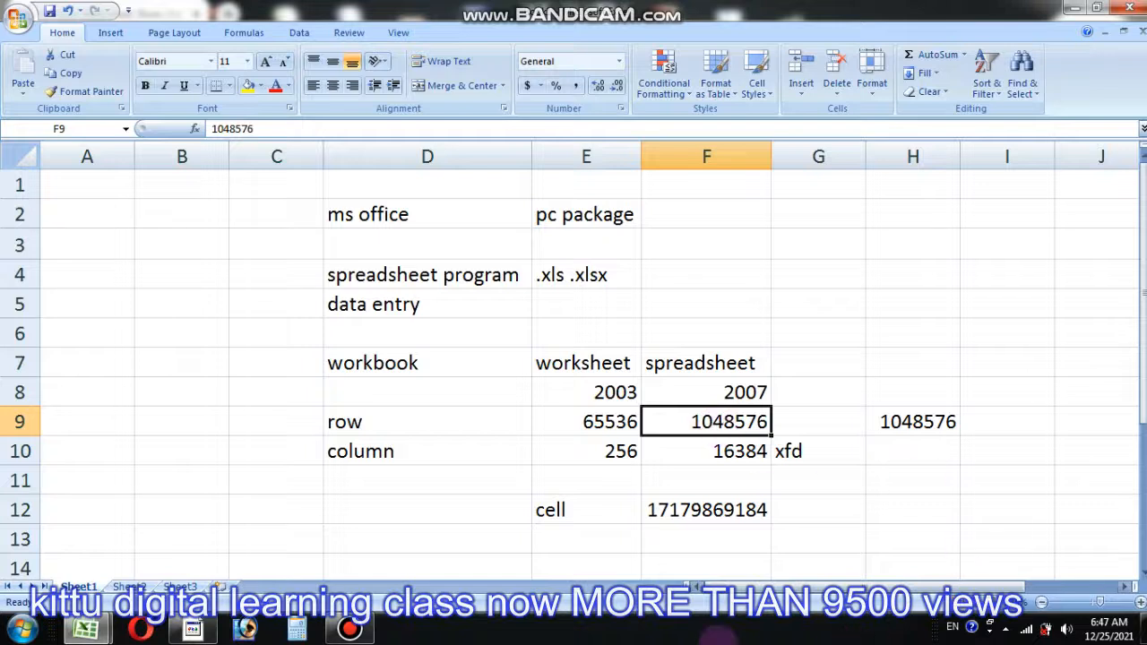
{"action": "left_click", "coordinate": [707, 274]}
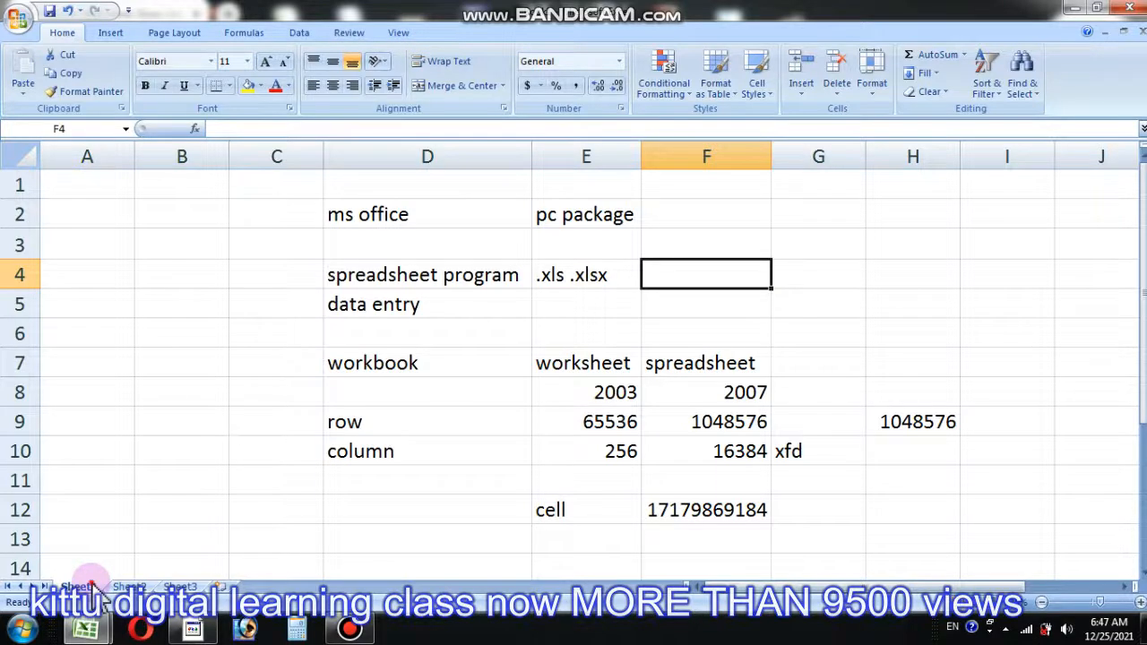
View Sheet2 and Sheet3, and add two new worksheets after them.
{"action": "left_click", "coordinate": [136, 585]}
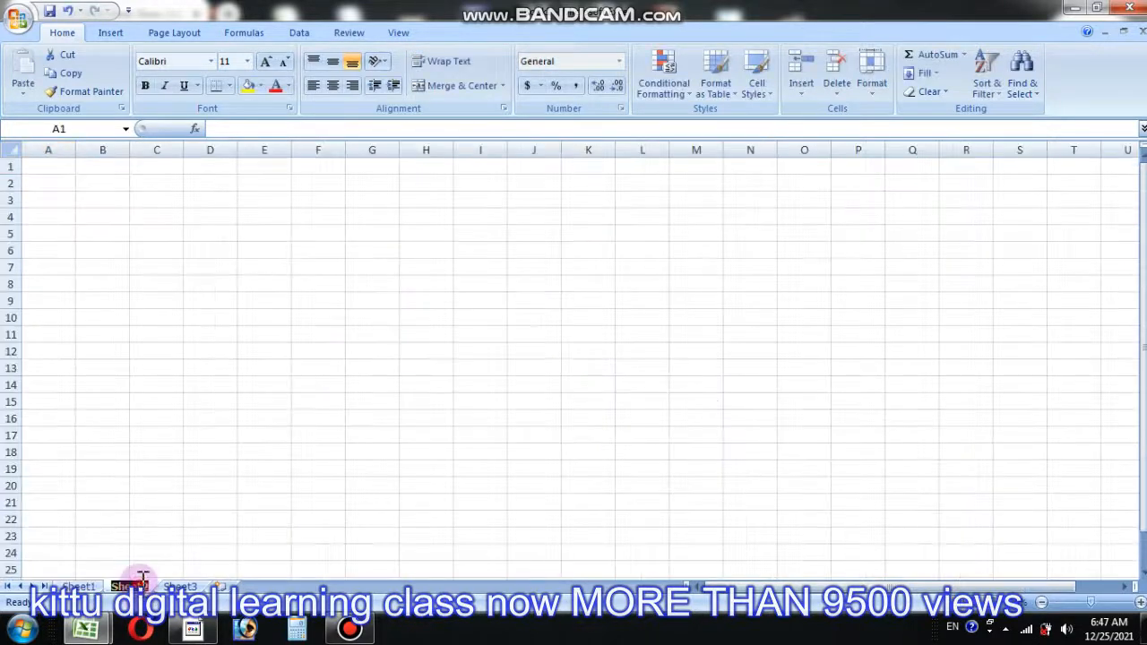
{"action": "left_click", "coordinate": [184, 585]}
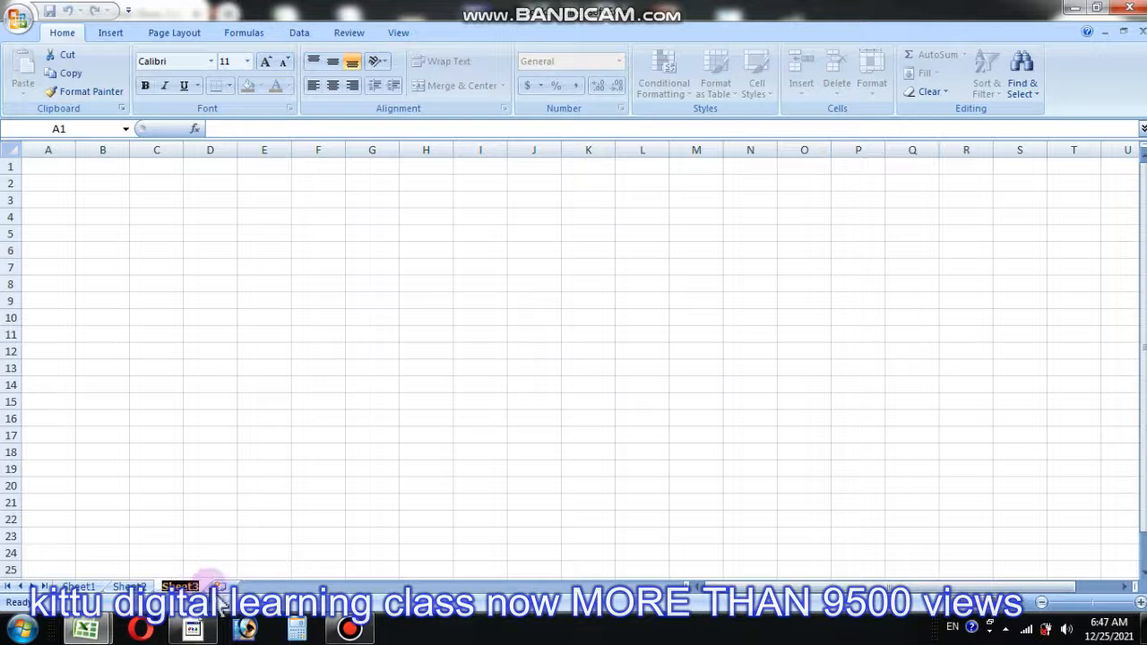
{"action": "left_click", "coordinate": [219, 585]}
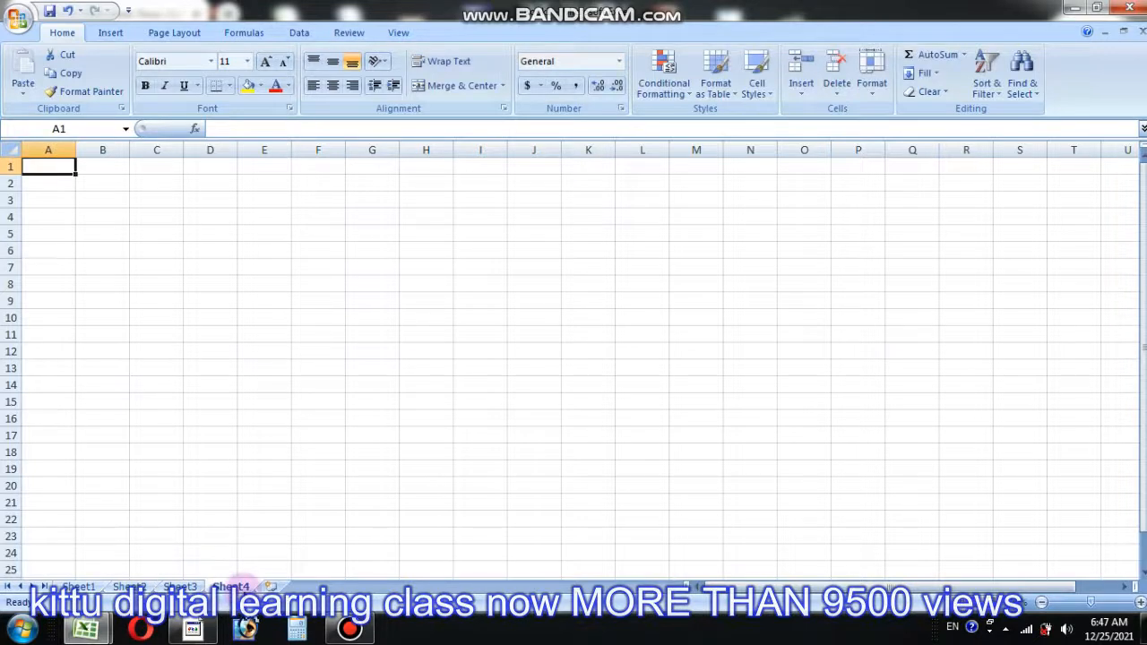
{"action": "left_click", "coordinate": [268, 586]}
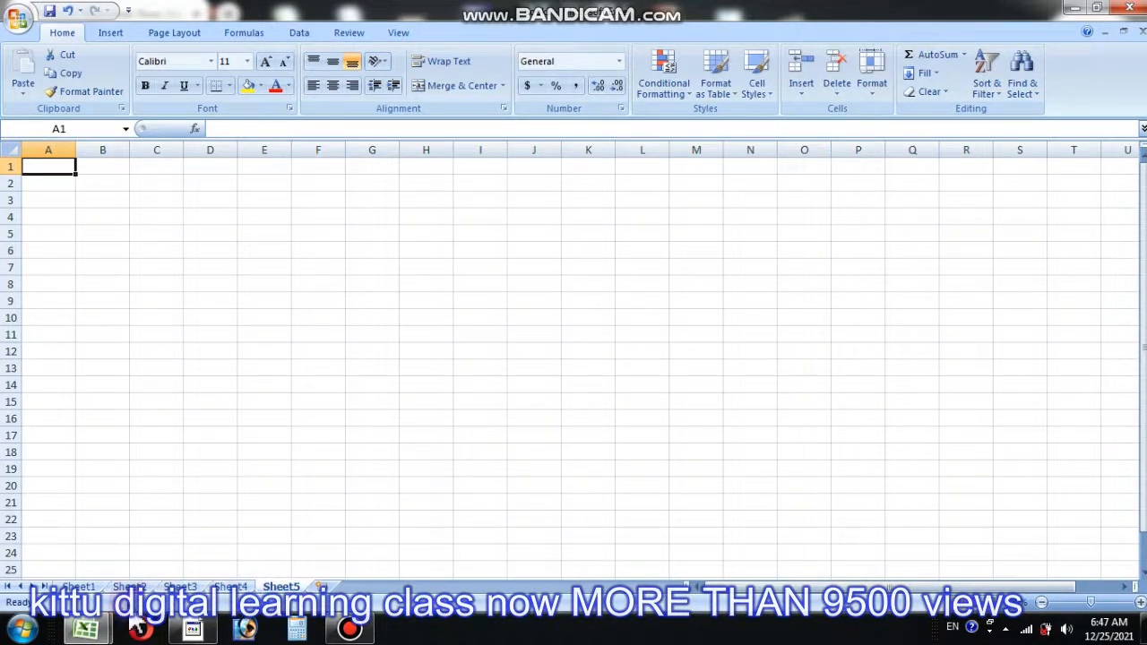
Look at the border options for D4 on the newest sheet and try its horizontal alignments, ending with right alignment.
{"action": "left_click", "coordinate": [231, 218]}
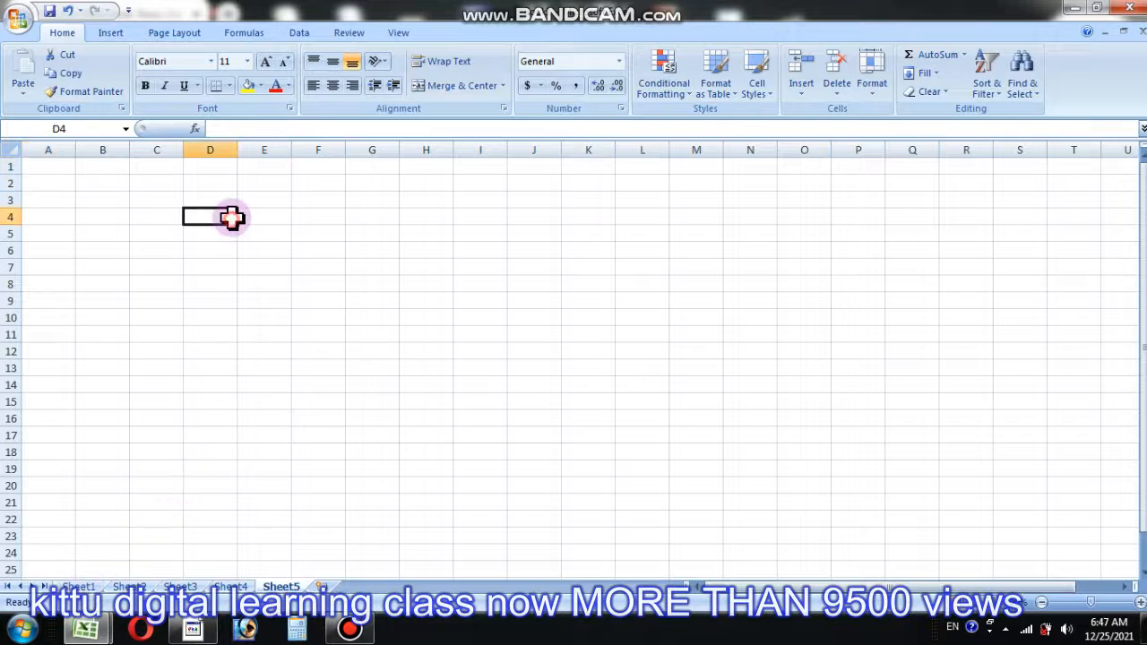
{"action": "left_click", "coordinate": [230, 85]}
{"action": "left_click", "coordinate": [230, 85]}
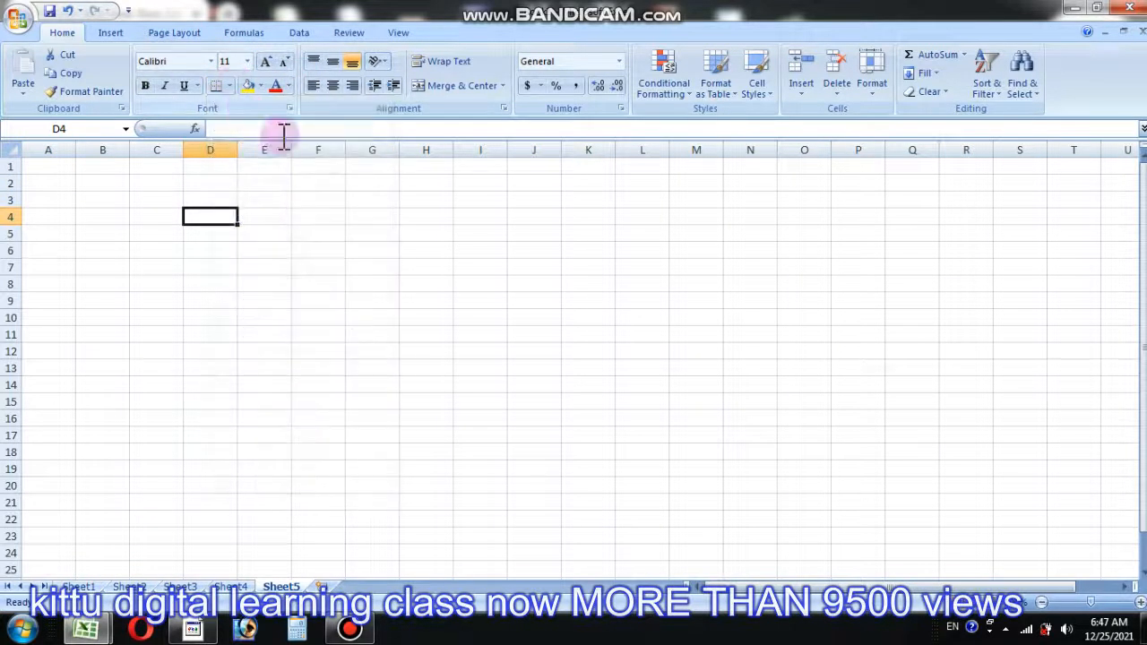
{"action": "left_click", "coordinate": [350, 88]}
{"action": "left_click", "coordinate": [333, 85]}
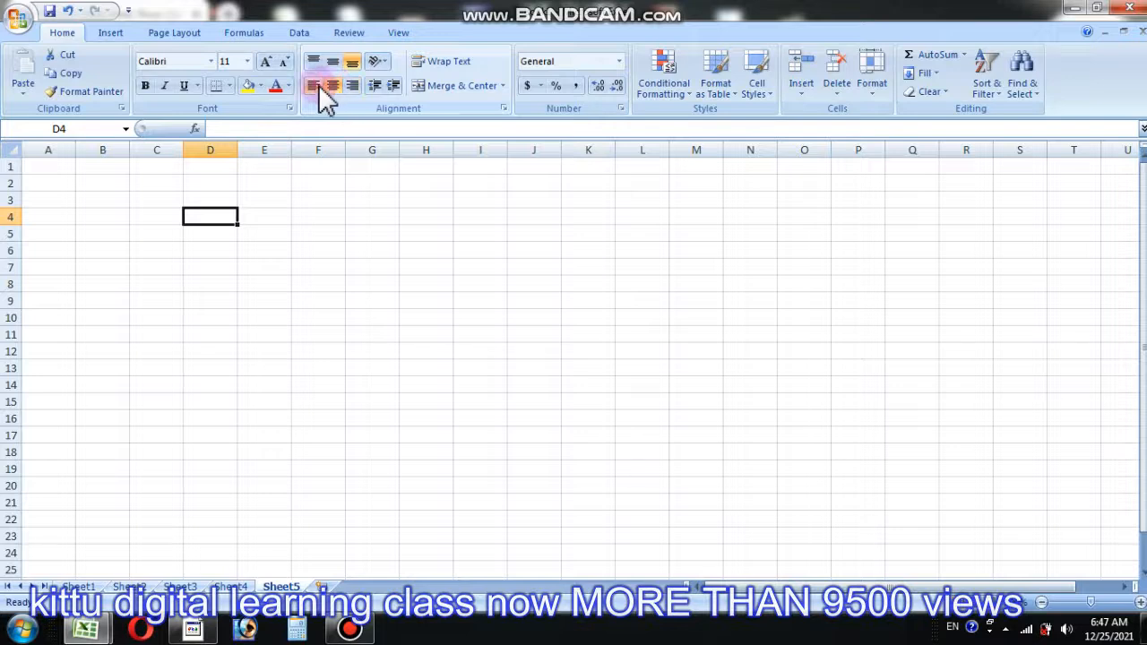
{"action": "left_click", "coordinate": [333, 85]}
{"action": "left_click", "coordinate": [351, 85]}
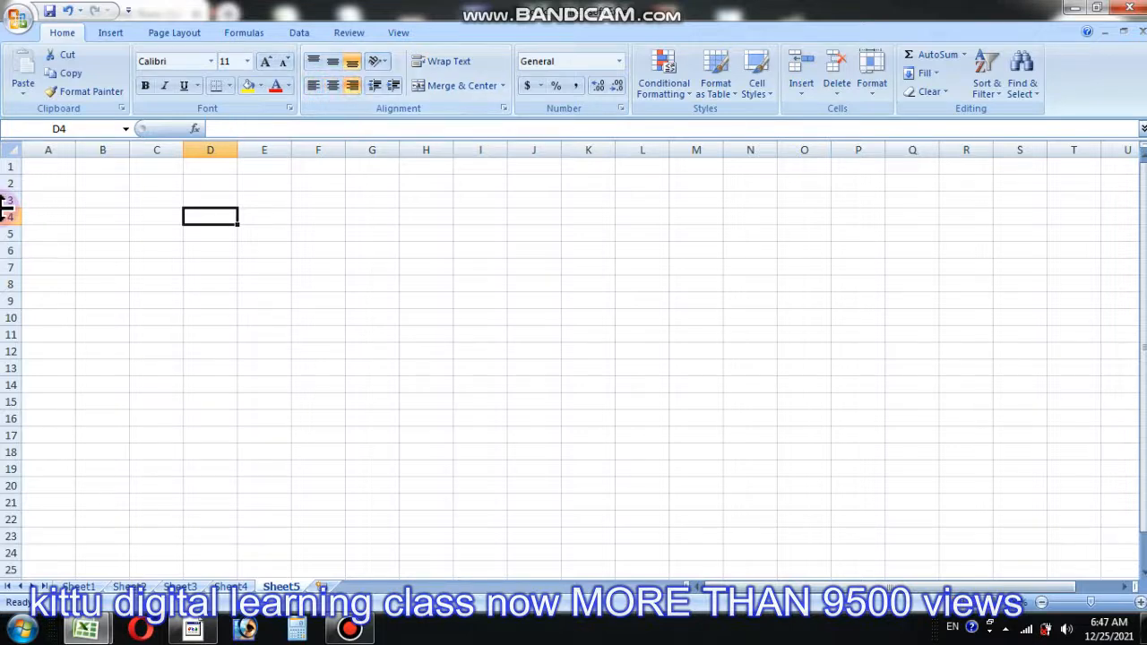
Increase the height of row 1 to several times its default and enter "name" in A1 and "course" in B1.
{"action": "left_click_drag", "start_coordinate": [21, 174], "coordinate": [12, 271]}
{"action": "left_click", "coordinate": [26, 235]}
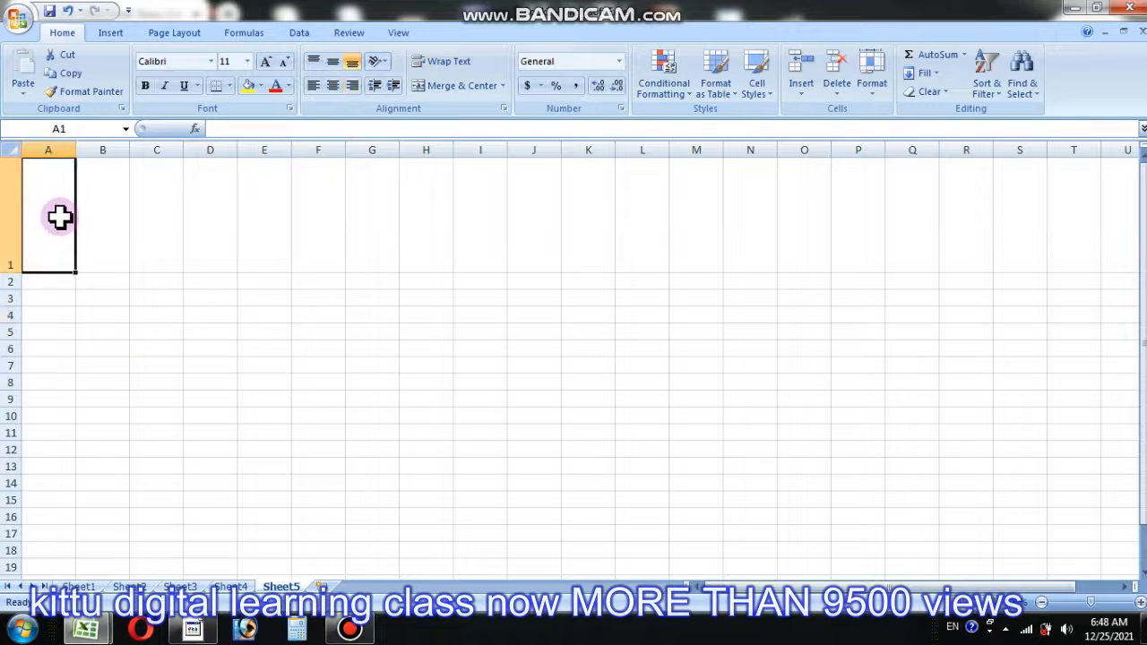
{"action": "type", "text": "name"}
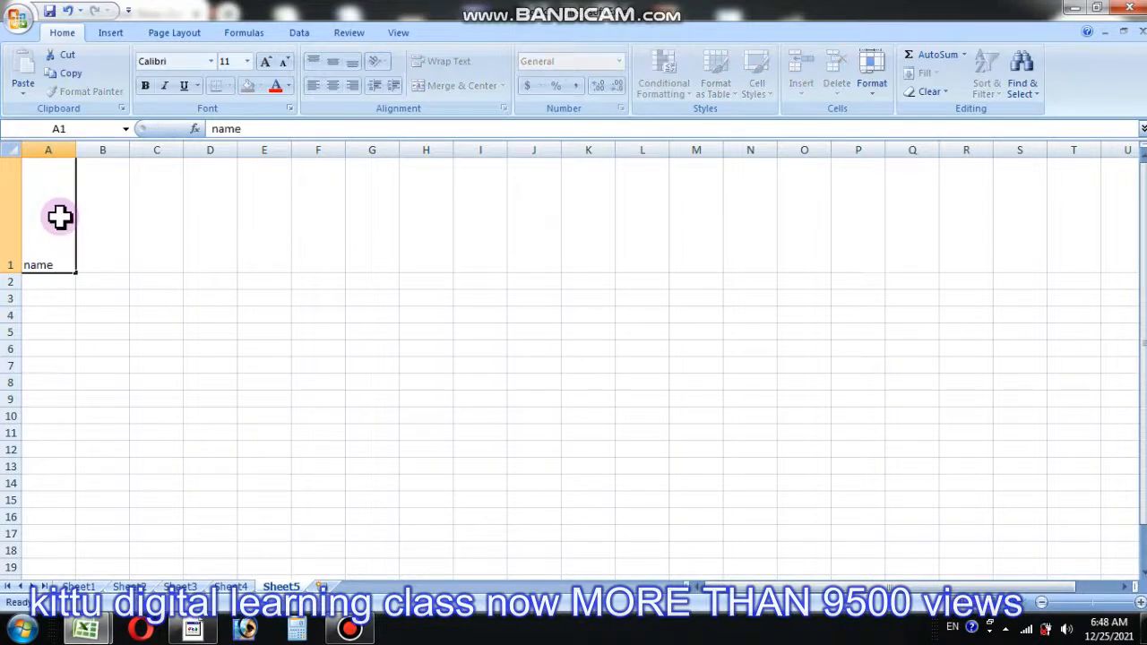
{"action": "key", "text": "Tab"}
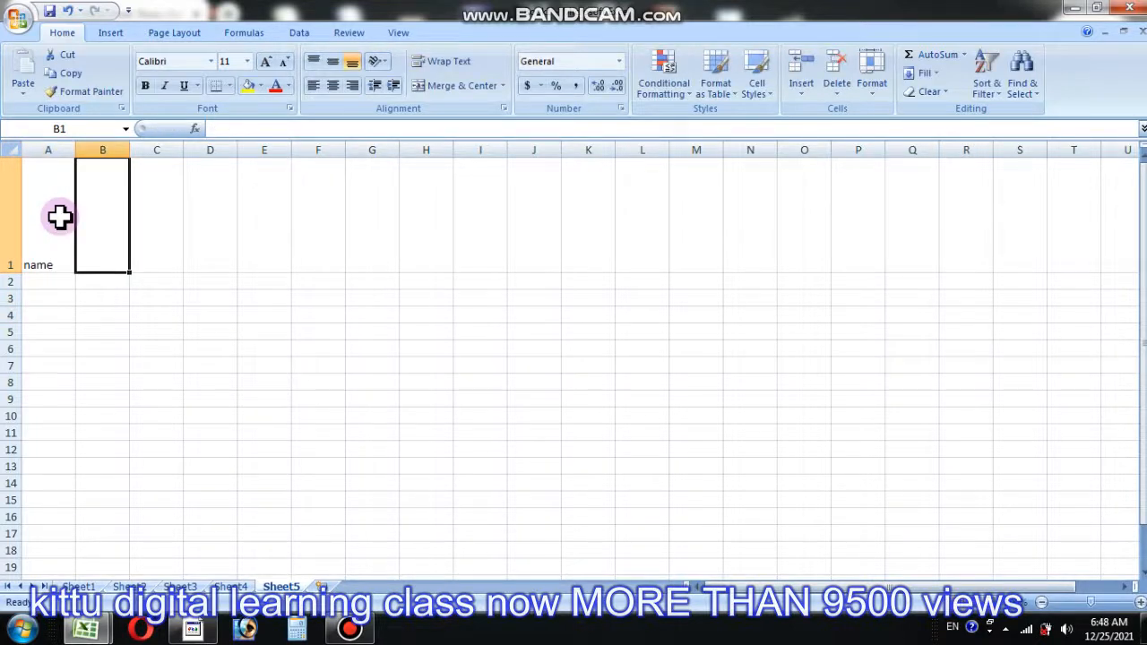
{"action": "type", "text": "course"}
{"action": "left_click", "coordinate": [101, 328]}
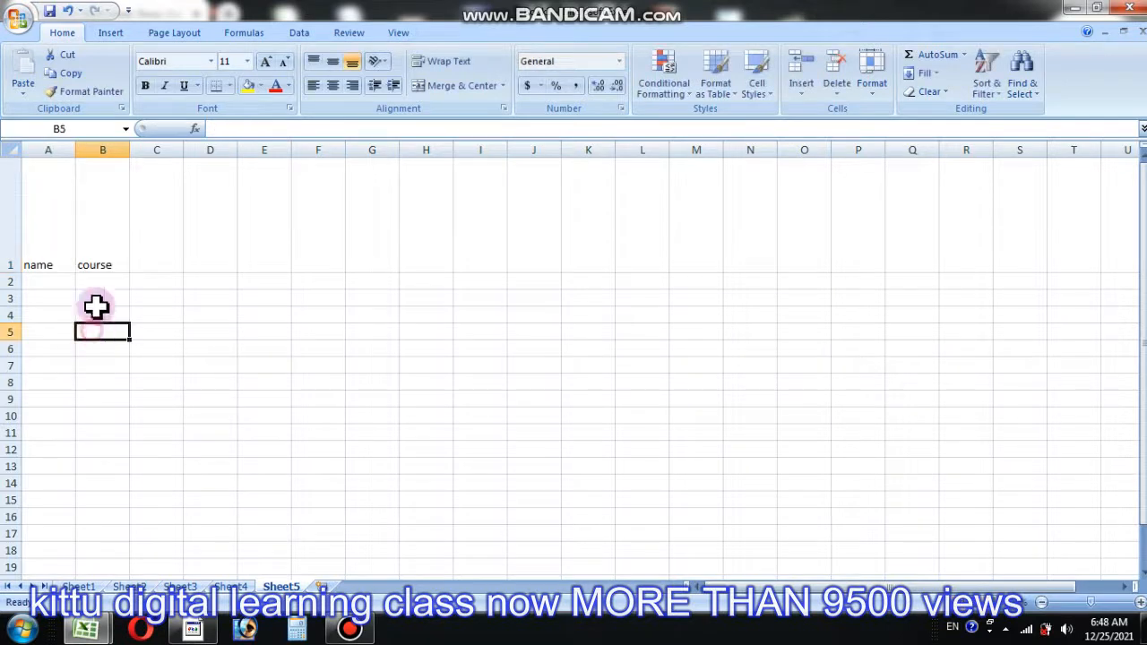
Try the vertical and horizontal alignments on all of row 1, ending with middle and right alignment.
{"action": "left_click", "coordinate": [6, 195]}
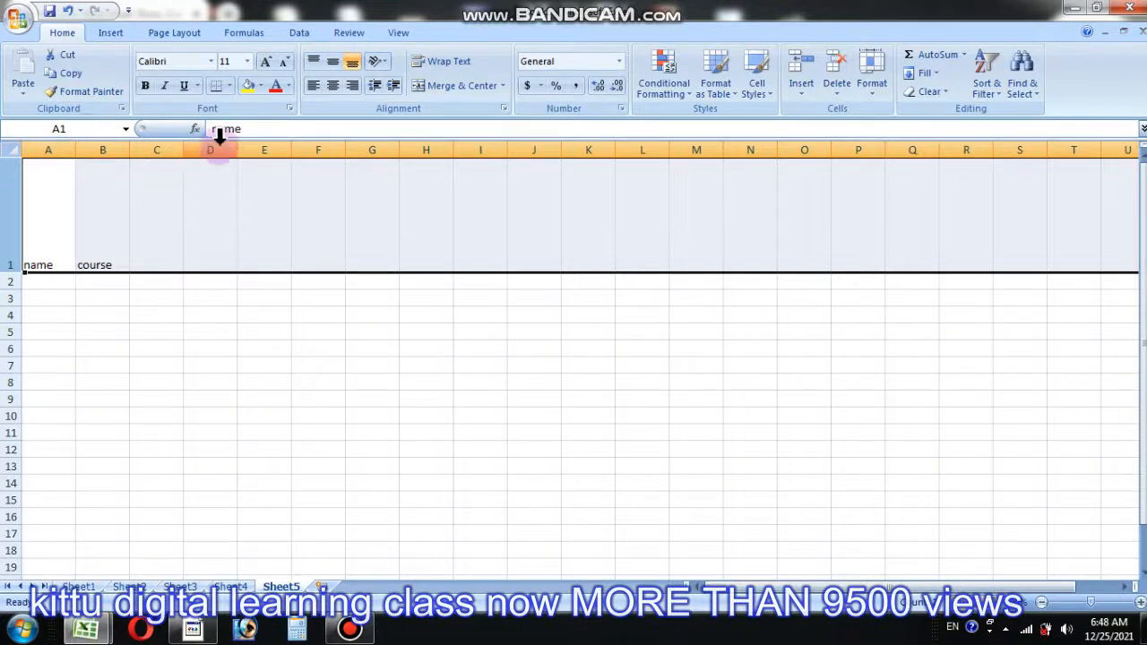
{"action": "left_click", "coordinate": [333, 65]}
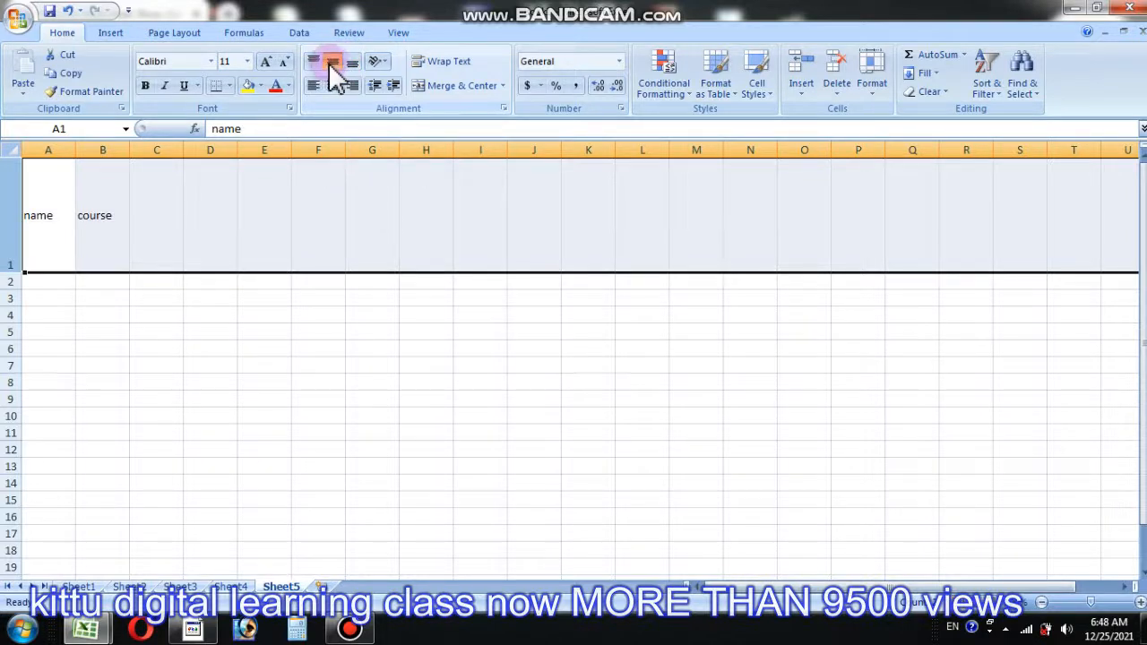
{"action": "left_click", "coordinate": [314, 63]}
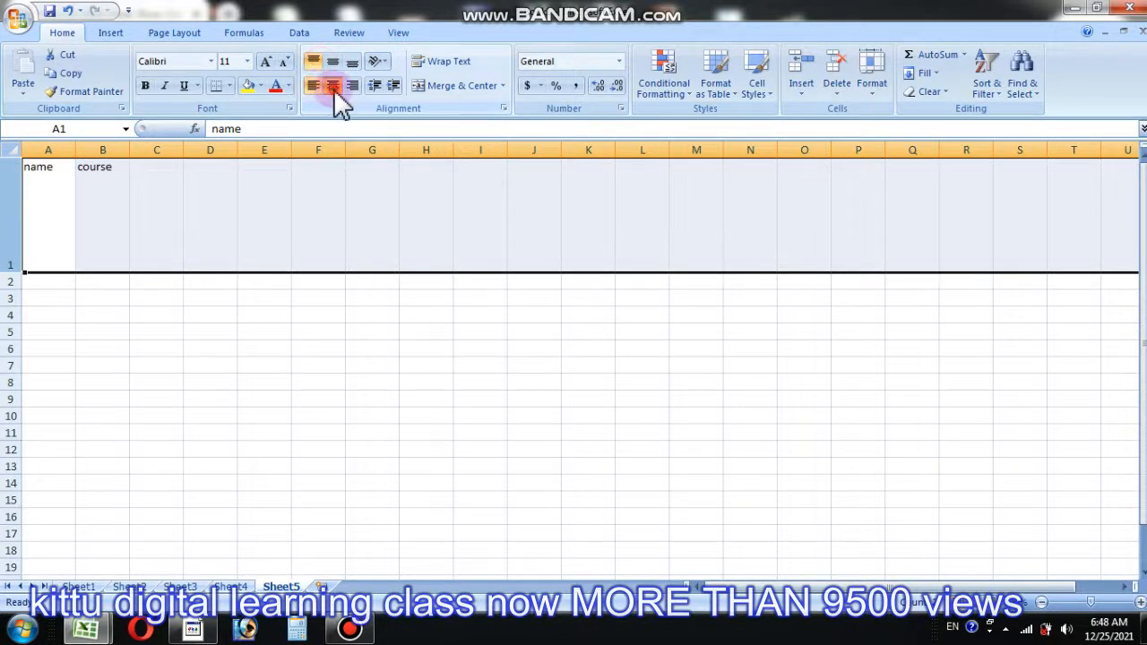
{"action": "left_click", "coordinate": [333, 87]}
{"action": "left_click", "coordinate": [350, 63]}
{"action": "left_click", "coordinate": [334, 65]}
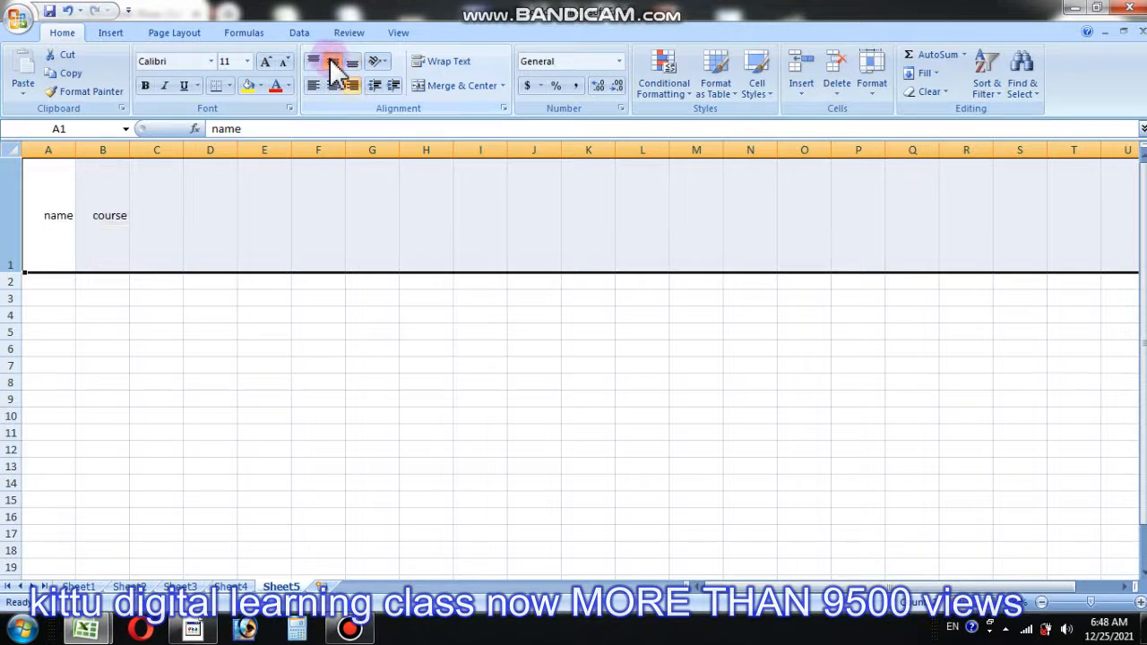
{"action": "left_click", "coordinate": [313, 61]}
{"action": "left_click", "coordinate": [313, 85]}
{"action": "left_click", "coordinate": [333, 85]}
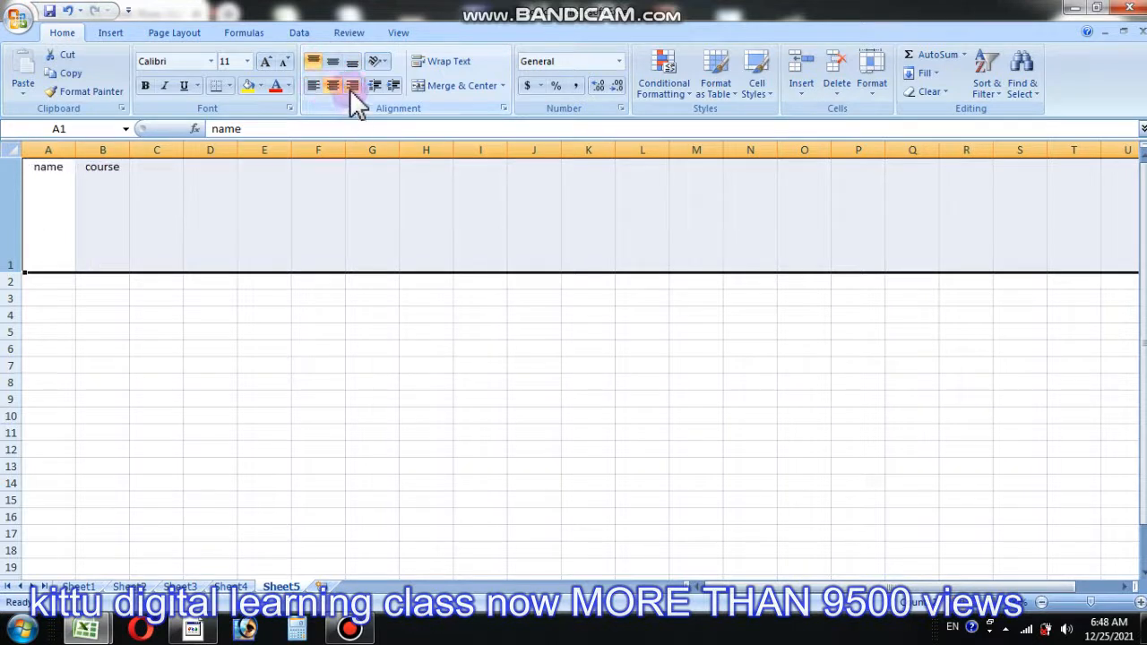
{"action": "left_click", "coordinate": [352, 85]}
{"action": "left_click", "coordinate": [352, 62]}
{"action": "left_click", "coordinate": [332, 63]}
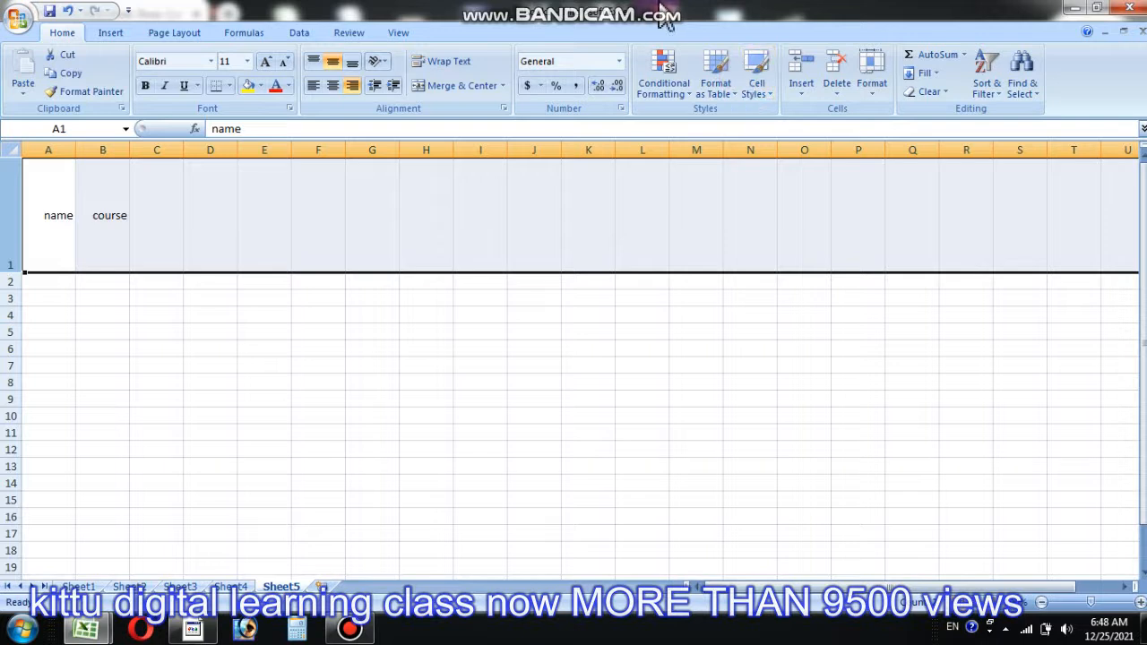
{"action": "left_click", "coordinate": [550, 11]}
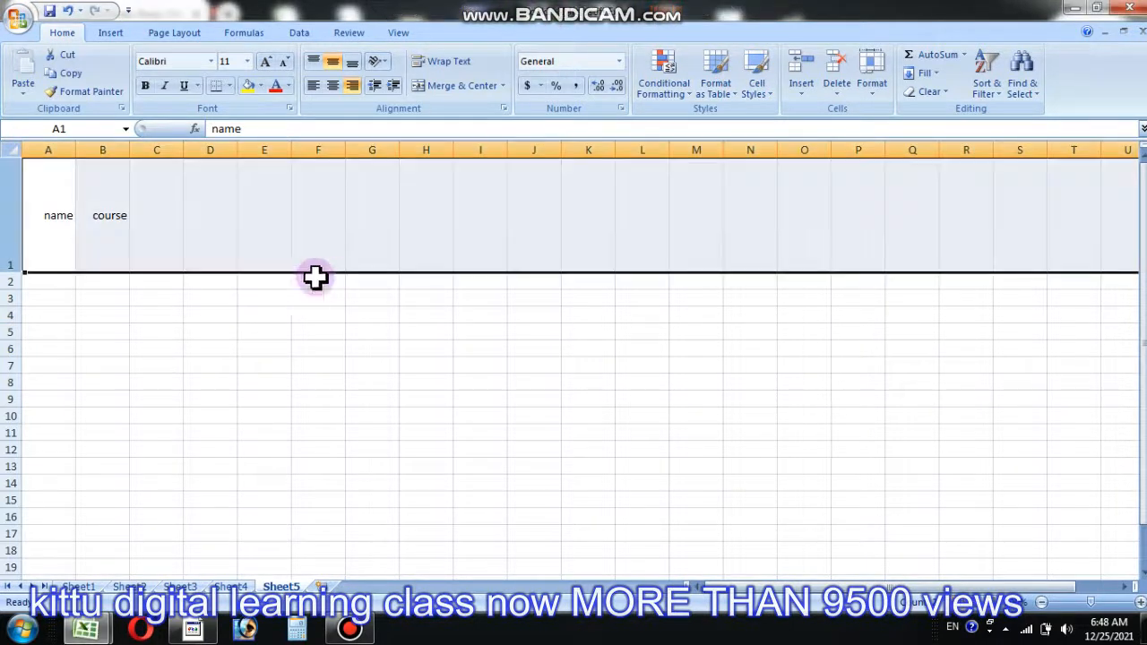
Merge and center cells D1:M1, and look at the text orientation options.
{"action": "left_click", "coordinate": [305, 225]}
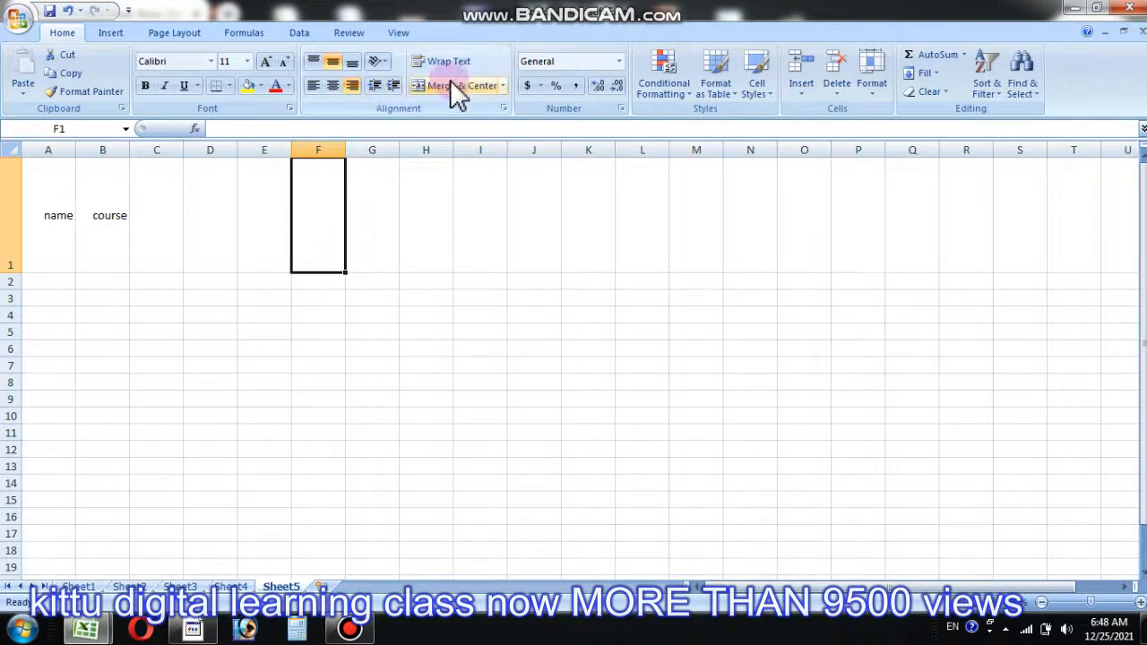
{"action": "left_click_drag", "start_coordinate": [209, 264], "coordinate": [681, 254]}
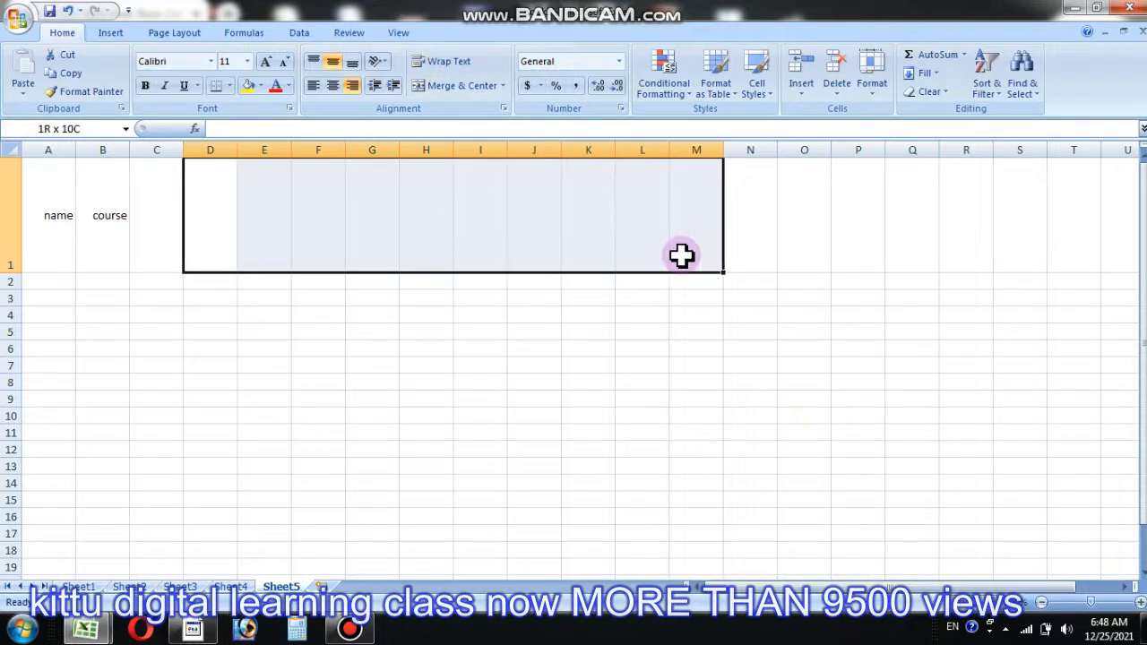
{"action": "left_click", "coordinate": [458, 87]}
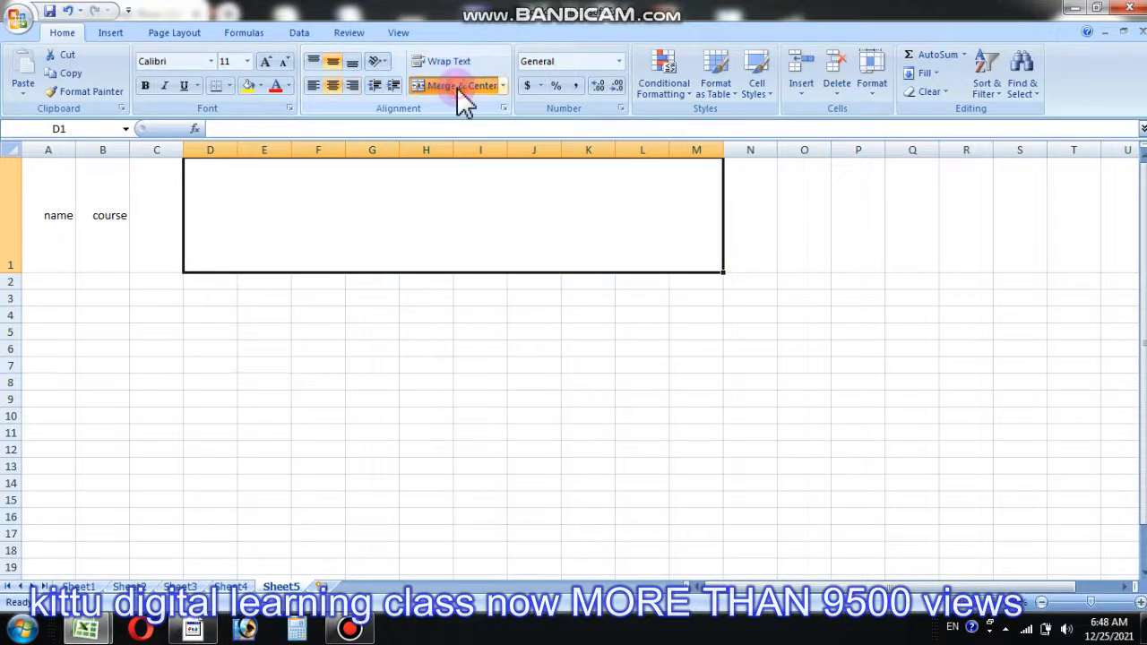
{"action": "left_click", "coordinate": [502, 400]}
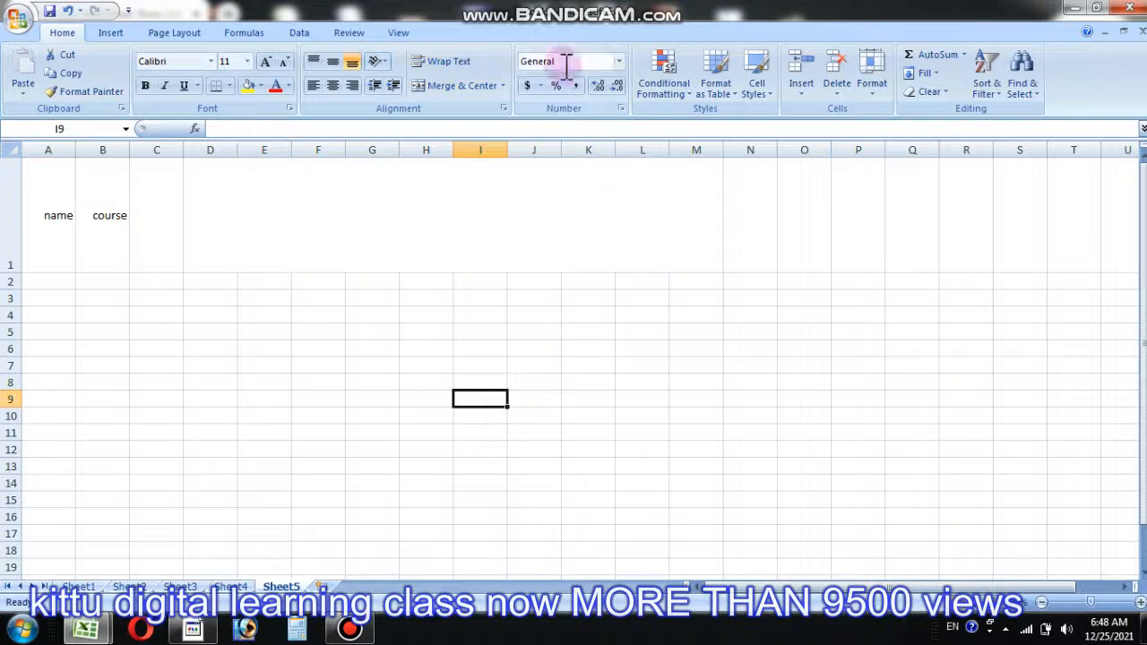
{"action": "left_click", "coordinate": [373, 62]}
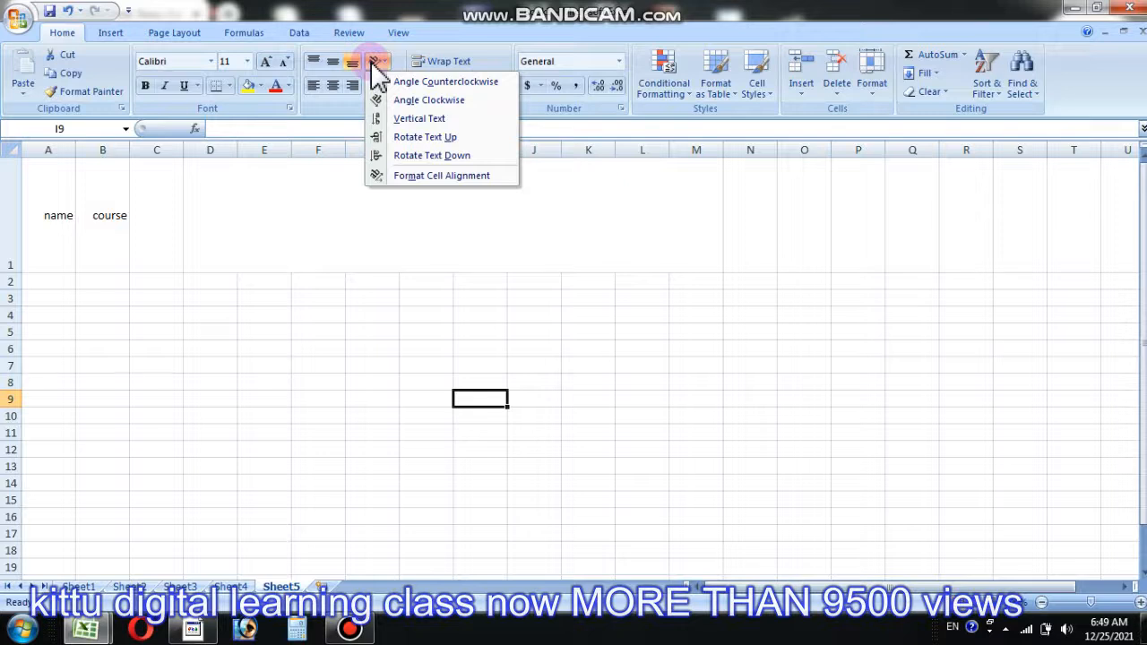
{"action": "left_click", "coordinate": [256, 215]}
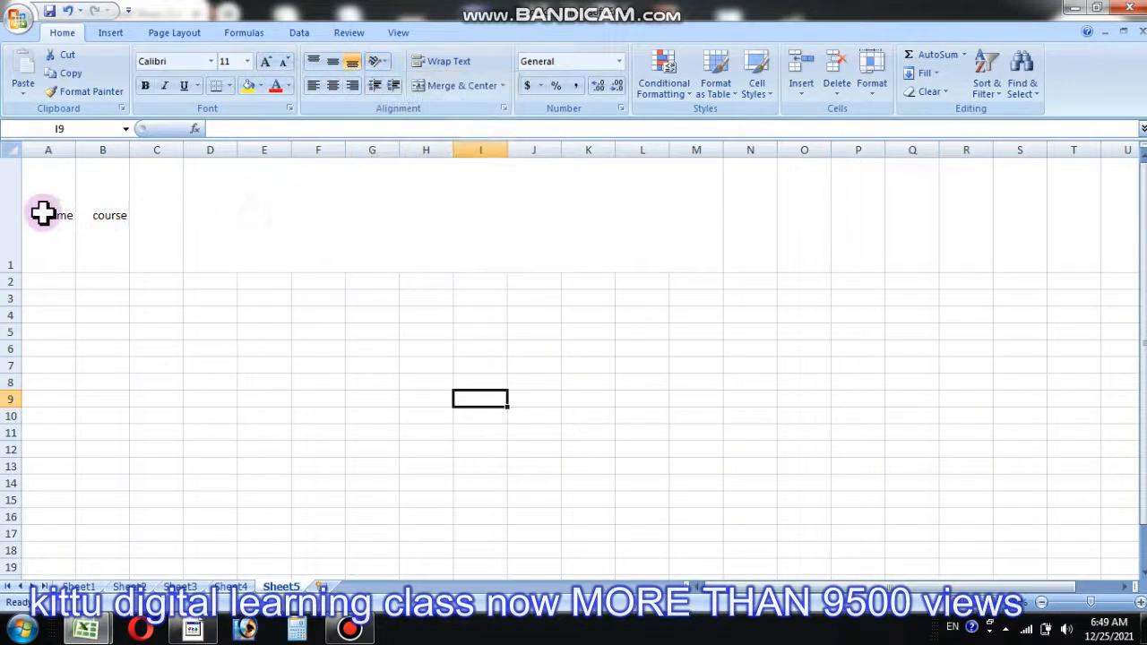
Fill row 1 from column A through column M with yellow.
{"action": "left_click_drag", "start_coordinate": [43, 213], "coordinate": [696, 215]}
{"action": "left_click", "coordinate": [461, 85]}
{"action": "left_click", "coordinate": [248, 85]}
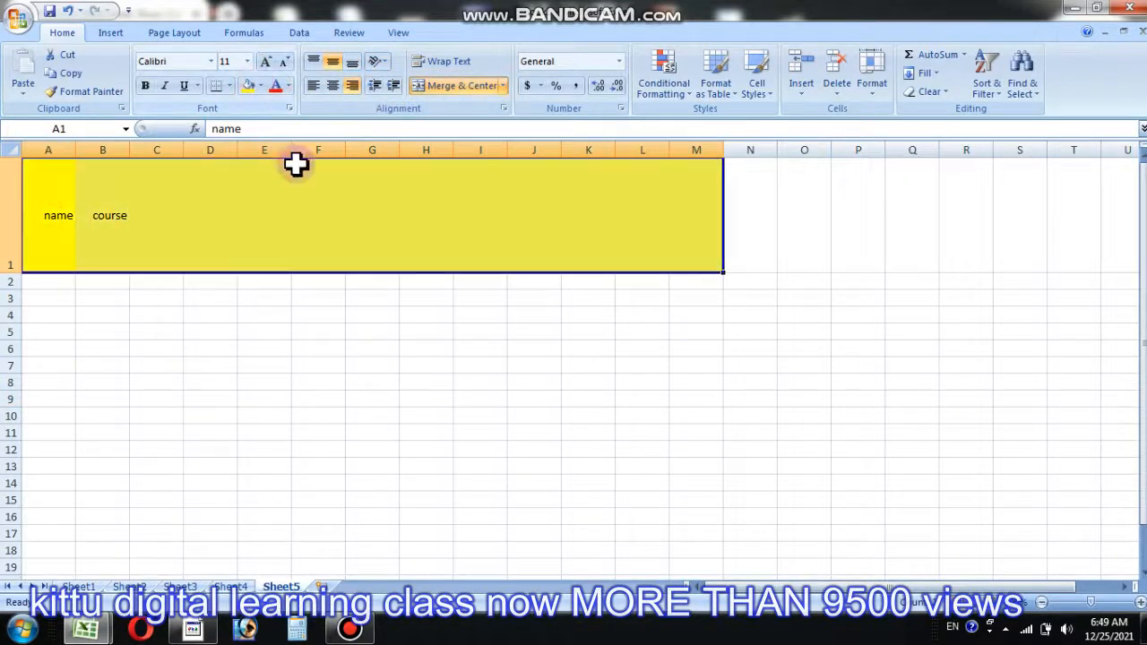
{"action": "left_click", "coordinate": [297, 235]}
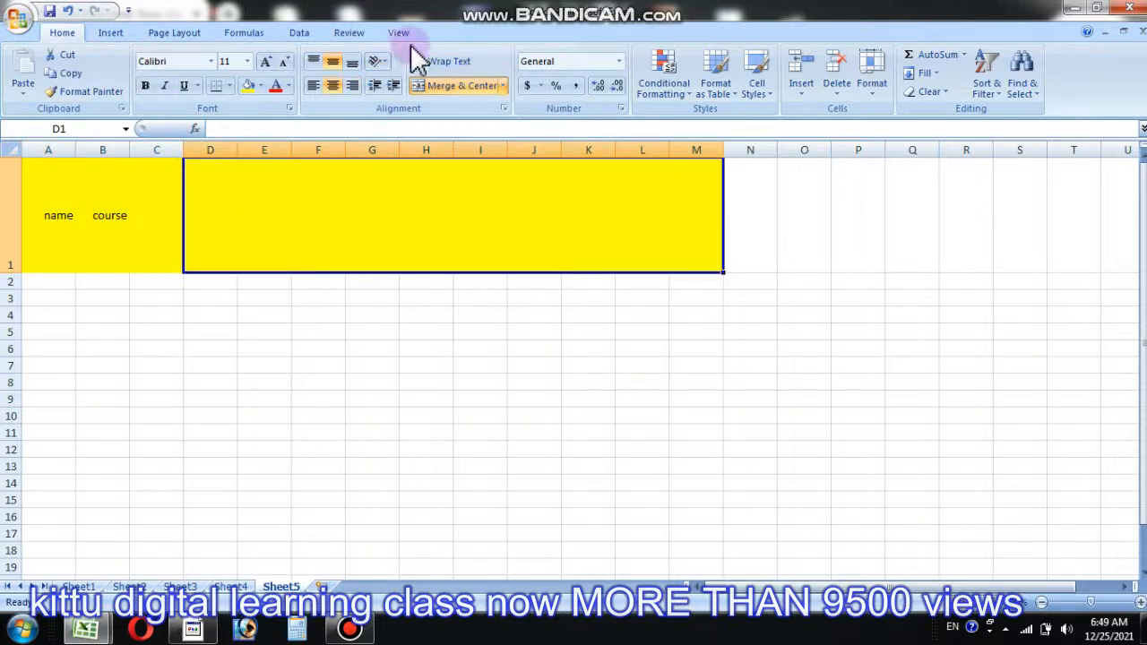
Browse the Conditional Formatting rule categories and the available number formats, including with E2:H12 selected.
{"action": "left_click", "coordinate": [677, 86]}
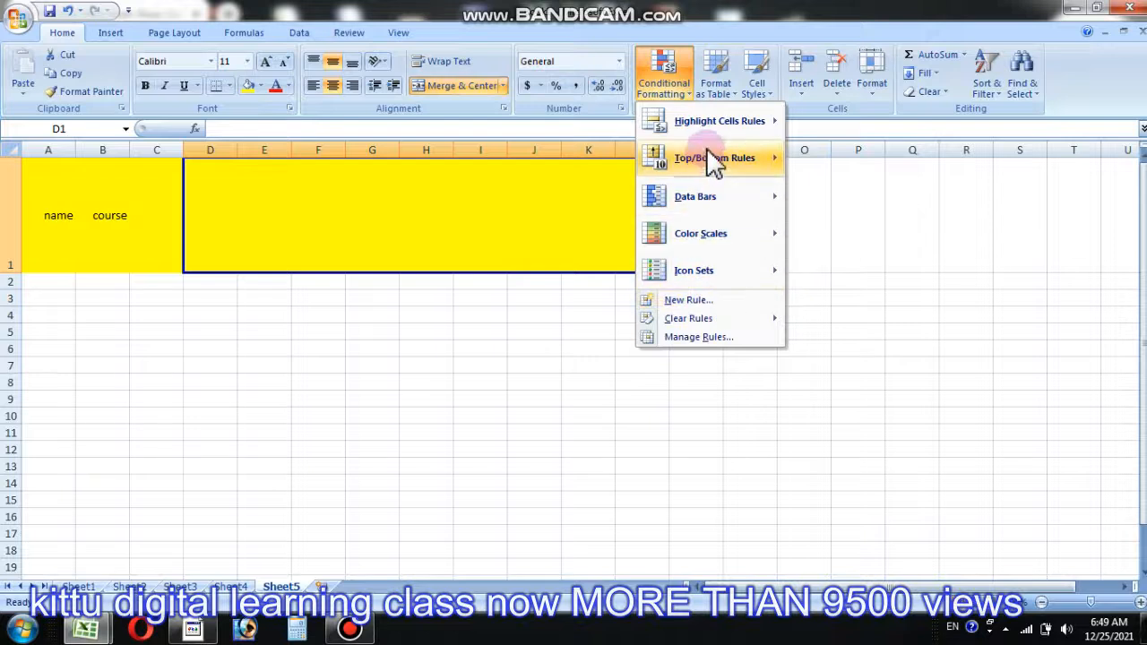
{"action": "mouse_move", "coordinate": [735, 159]}
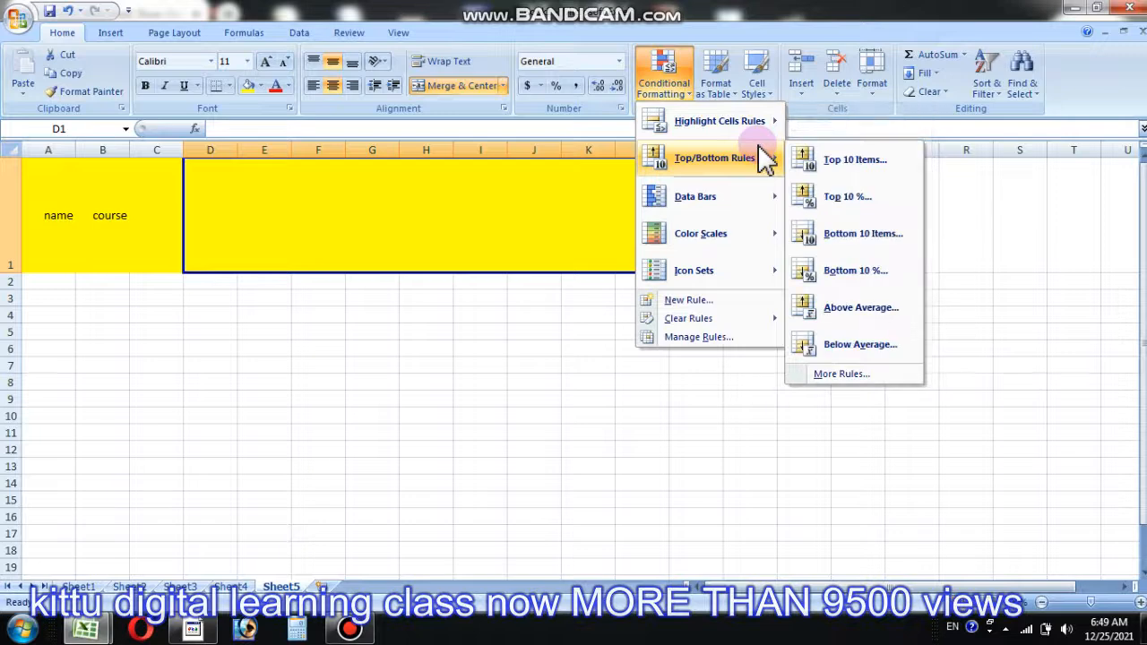
{"action": "mouse_move", "coordinate": [736, 239]}
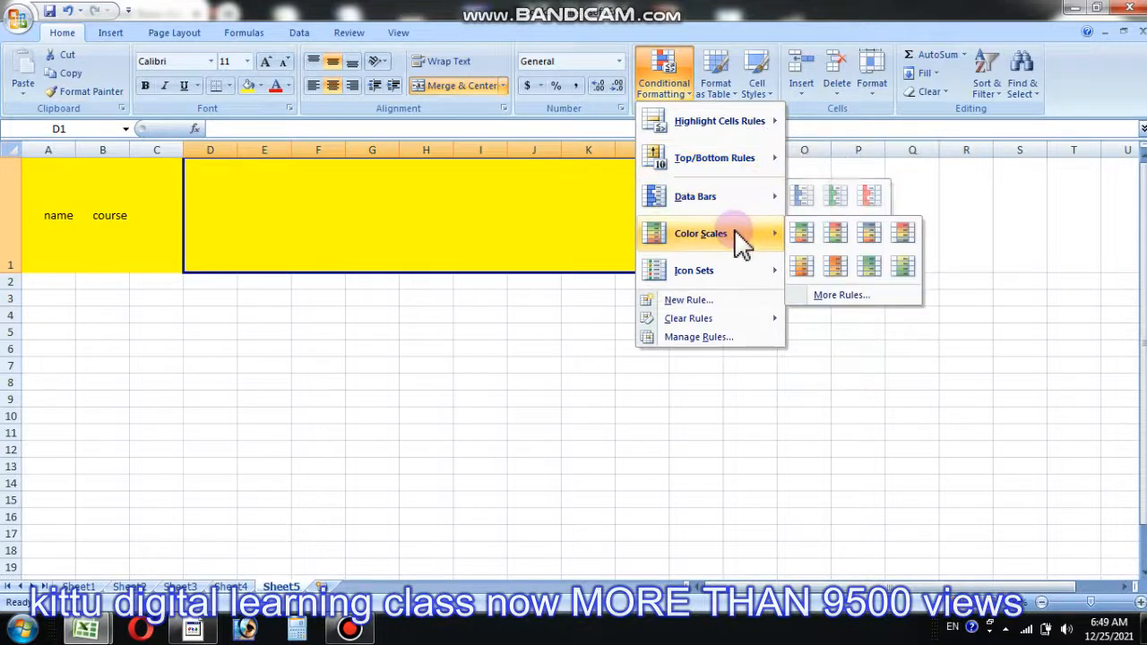
{"action": "left_click", "coordinate": [531, 300]}
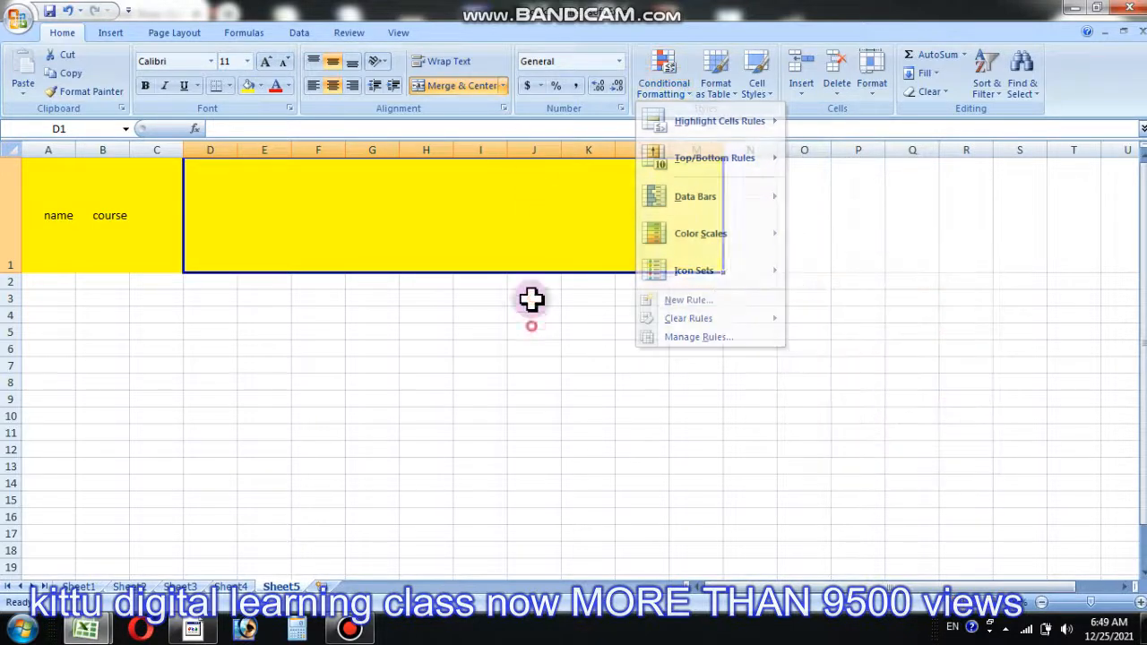
{"action": "left_click", "coordinate": [620, 63]}
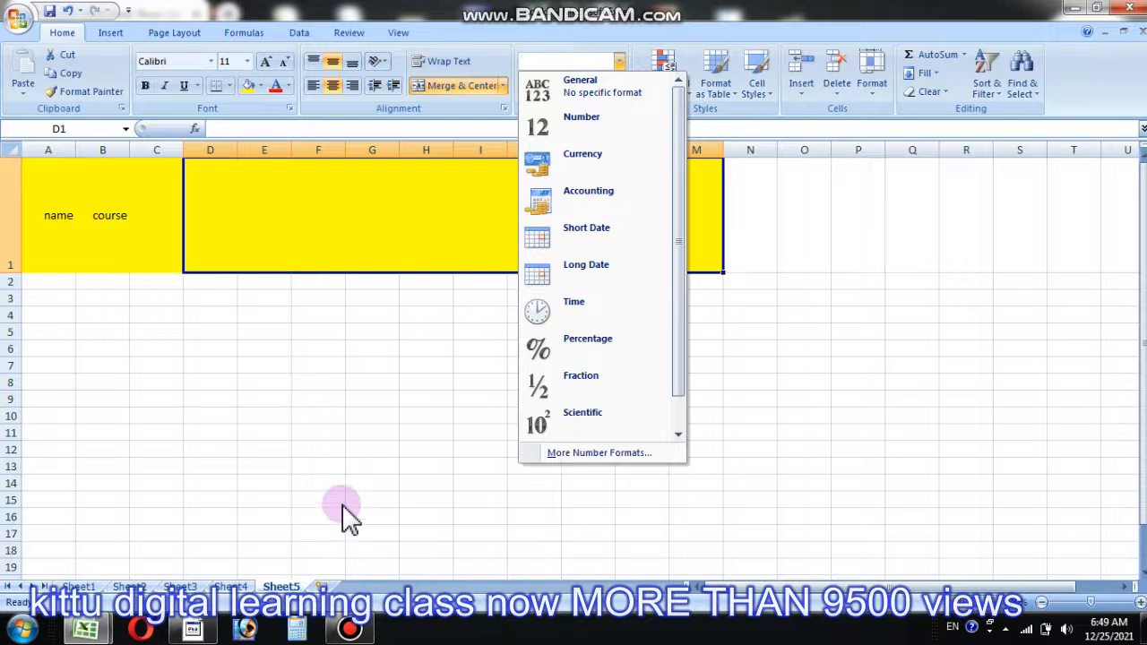
{"action": "left_click", "coordinate": [328, 413]}
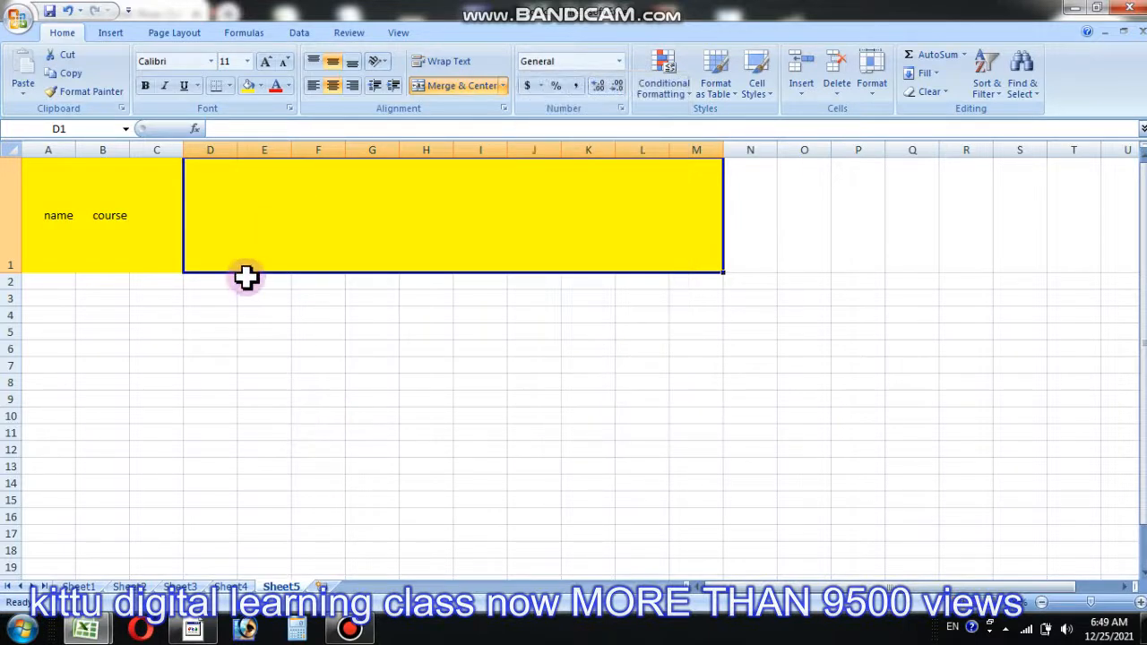
{"action": "left_click_drag", "start_coordinate": [246, 278], "coordinate": [417, 450]}
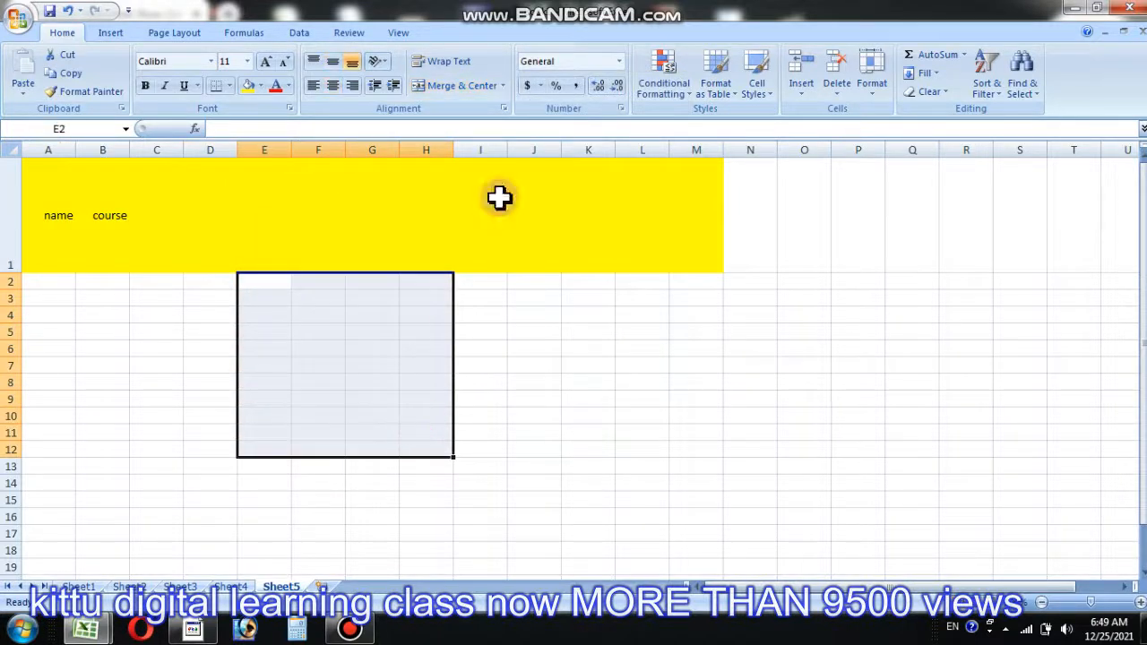
{"action": "left_click", "coordinate": [619, 61]}
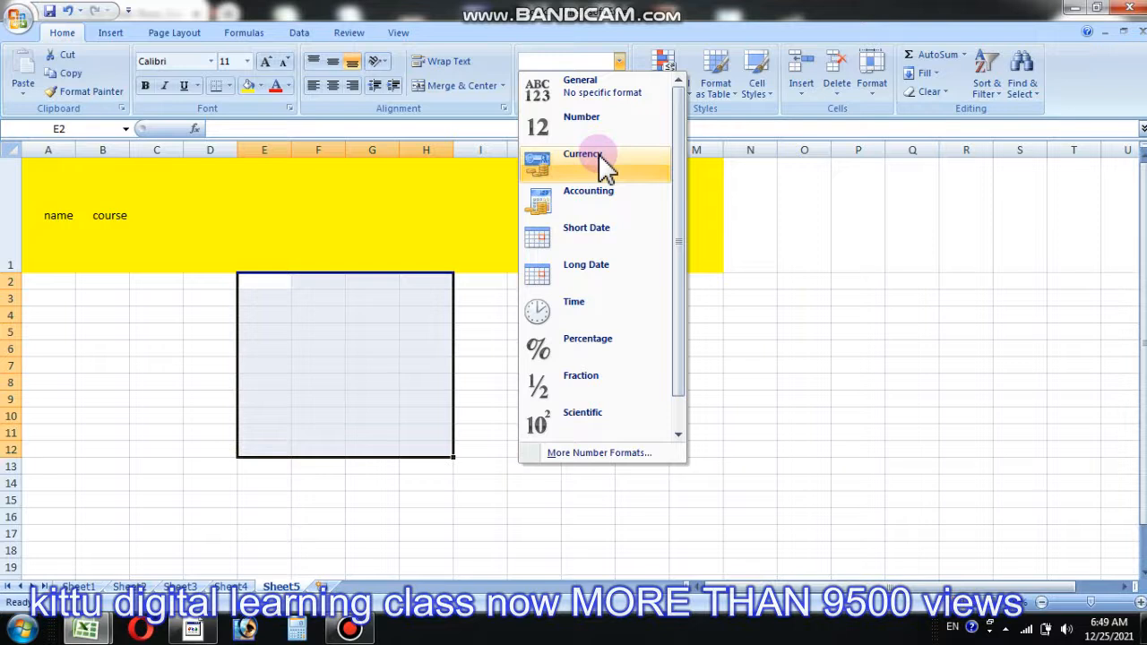
{"action": "left_click", "coordinate": [357, 324]}
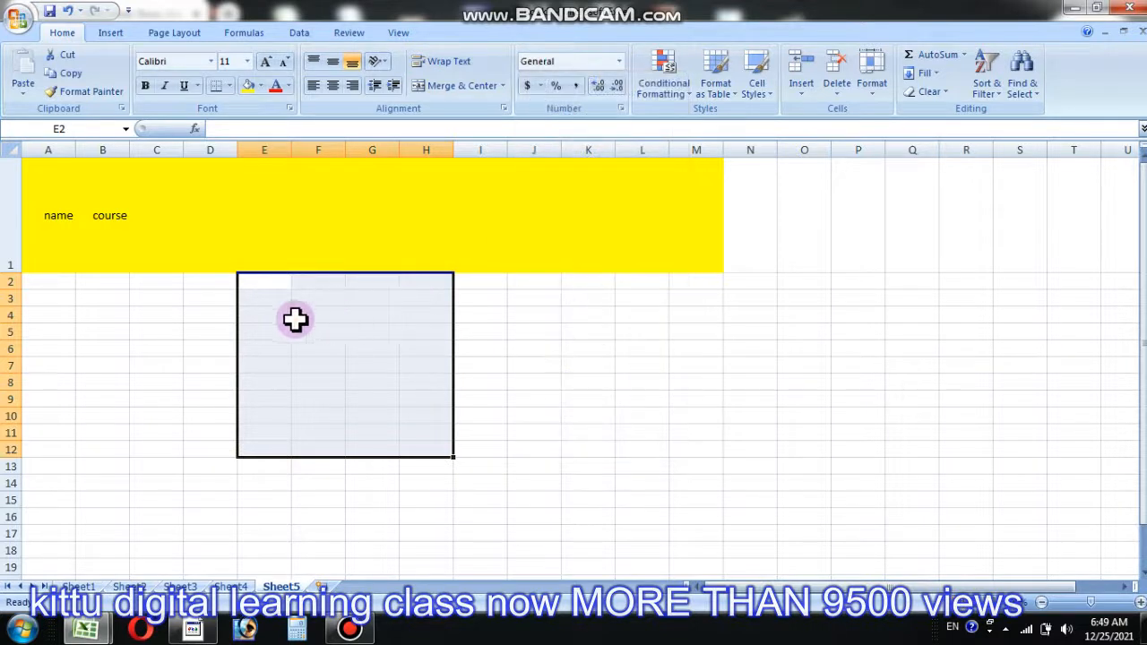
Enter 100000 in E4 and apply the Currency number format to E4:F9.
{"action": "left_click", "coordinate": [273, 312]}
{"action": "type", "text": "100000"}
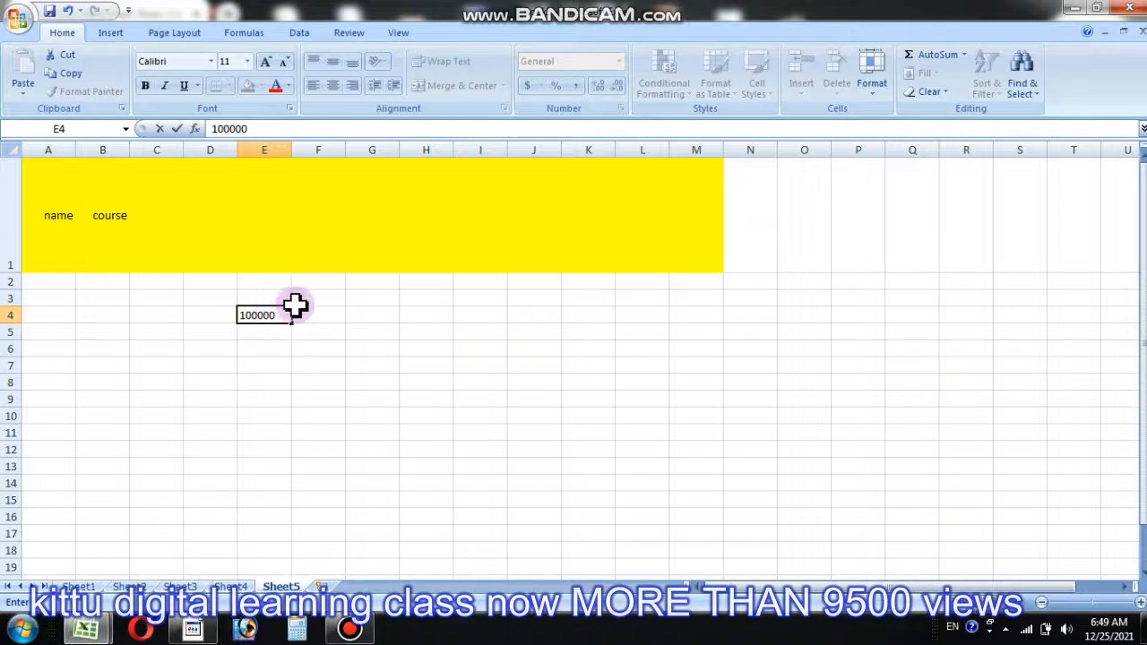
{"action": "left_click", "coordinate": [305, 358]}
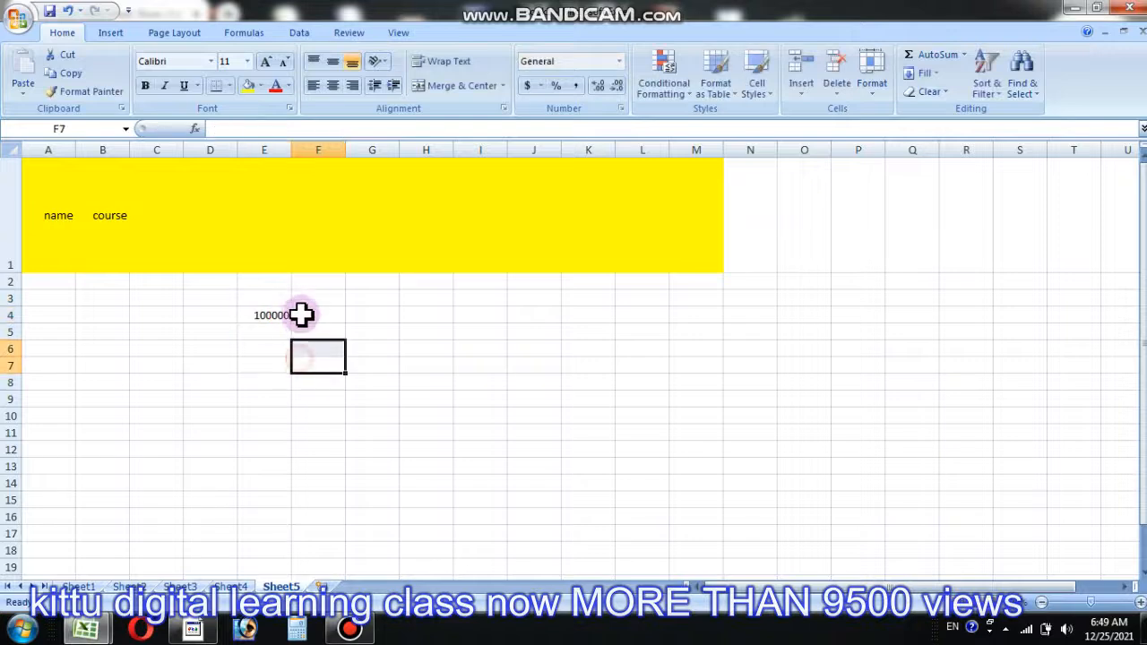
{"action": "left_click_drag", "start_coordinate": [279, 314], "coordinate": [293, 394]}
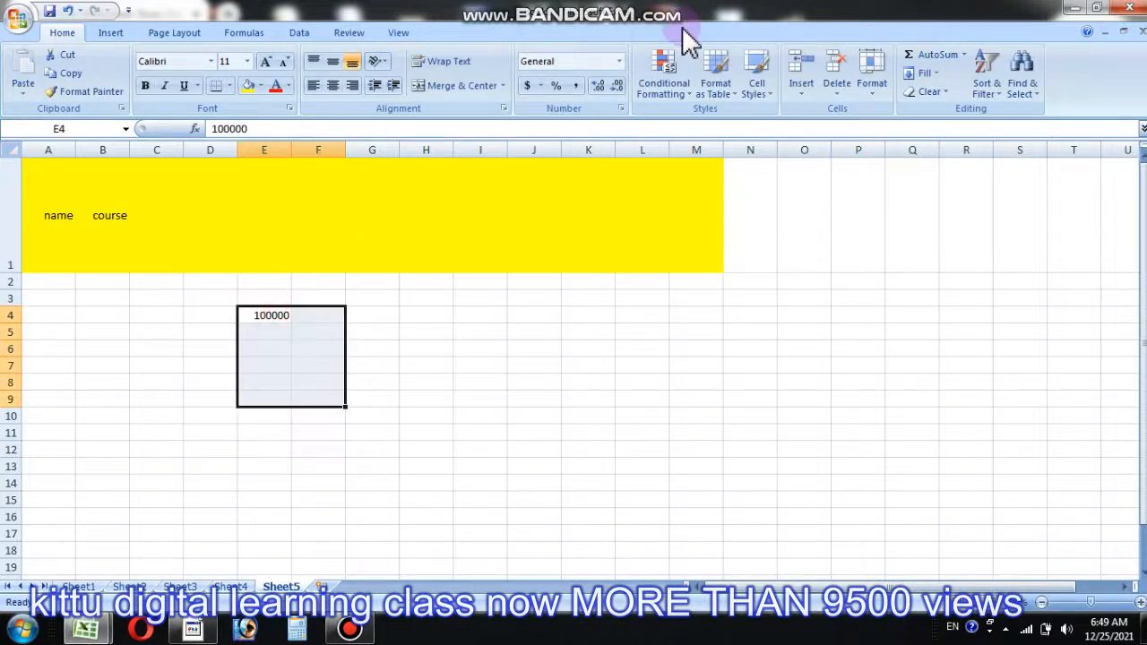
{"action": "left_click", "coordinate": [617, 61]}
{"action": "left_click", "coordinate": [584, 170]}
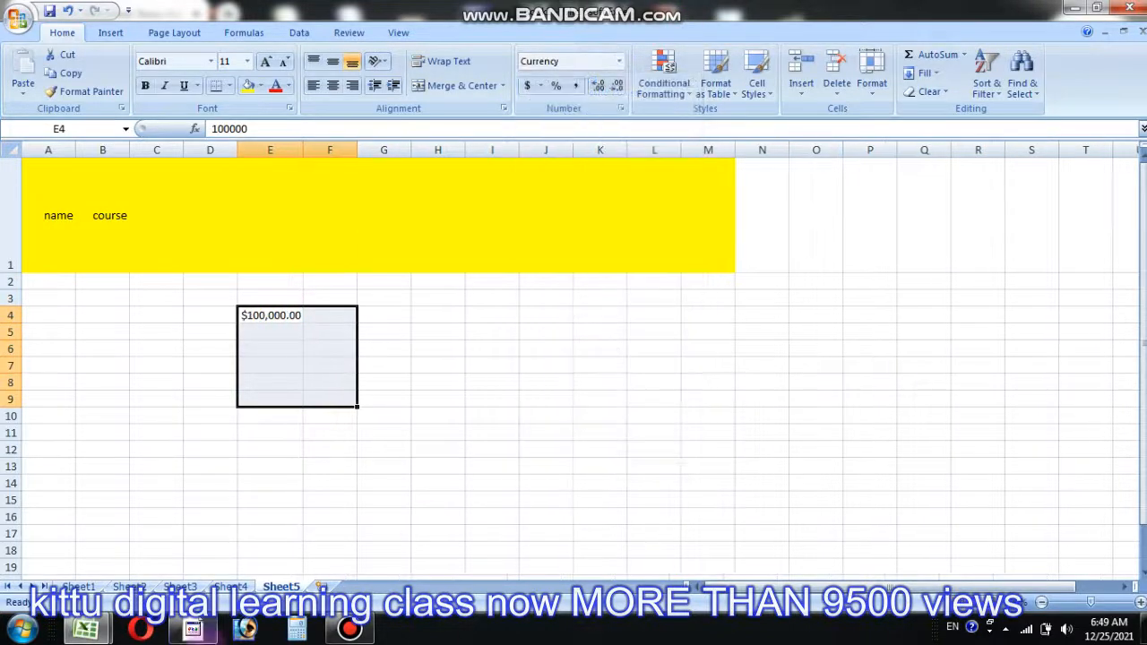
Widen column E so that the currency amount in E4 fits in its cell.
{"action": "scroll", "coordinate": [197, 629], "scroll_direction": "up", "scroll_amount": 3}
{"action": "mouse_move", "coordinate": [197, 629]}
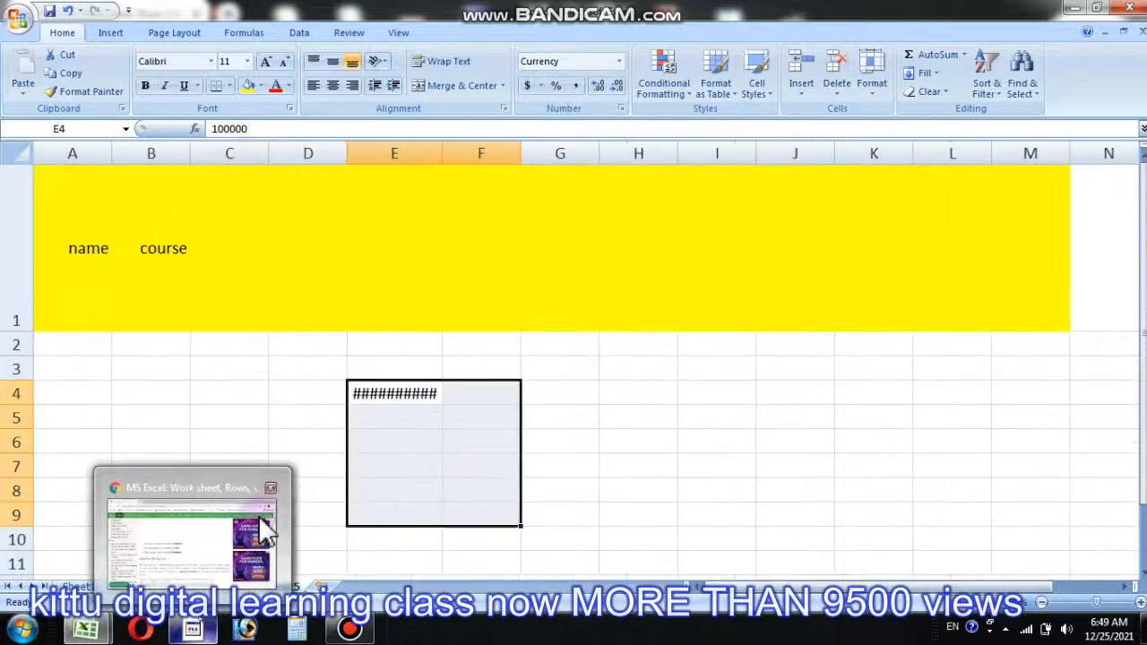
{"action": "left_click", "coordinate": [449, 143]}
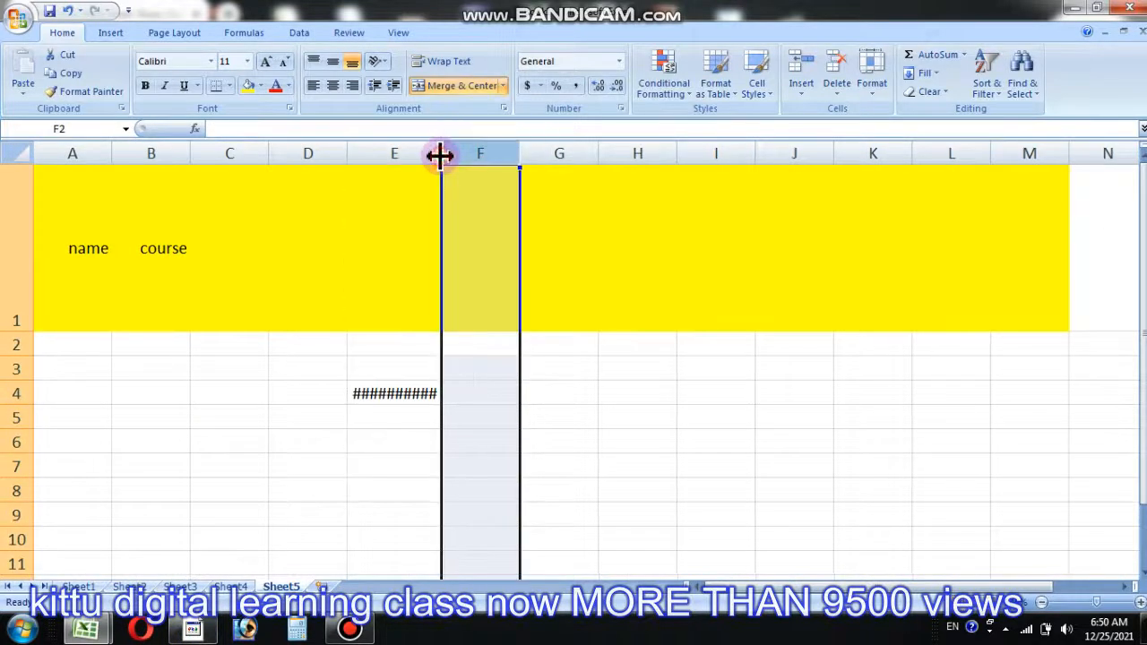
{"action": "left_click_drag", "start_coordinate": [442, 150], "coordinate": [476, 152]}
{"action": "left_click", "coordinate": [489, 461]}
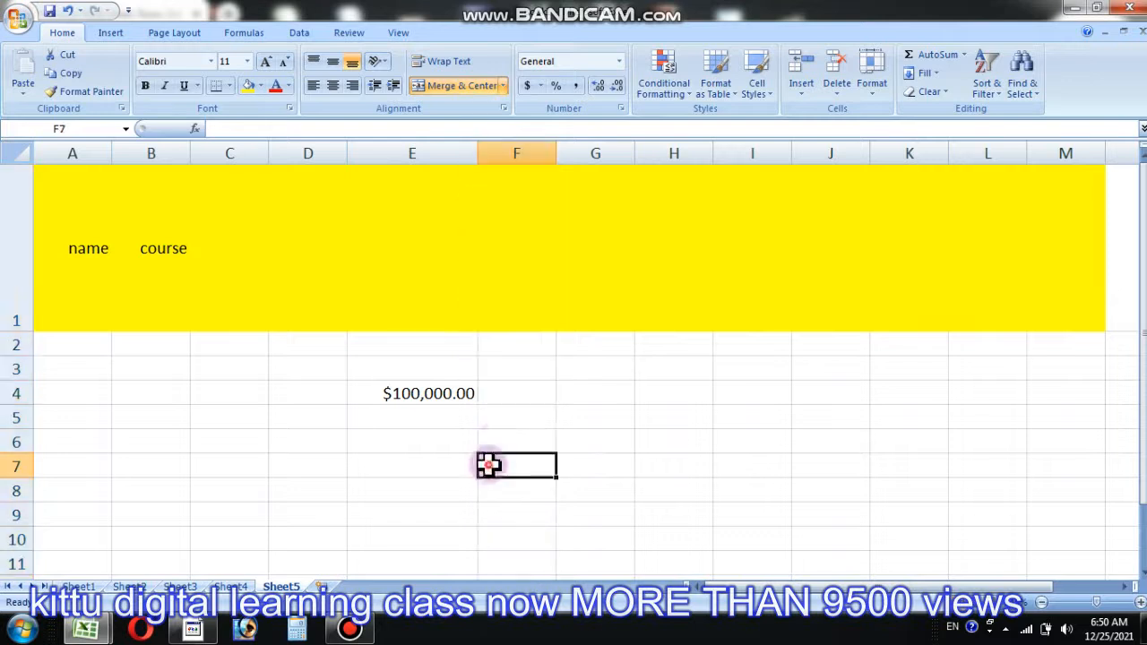
Try showing the amount in E4 without decimals, and restore its two decimal places.
{"action": "left_click", "coordinate": [434, 369]}
{"action": "left_click", "coordinate": [430, 390]}
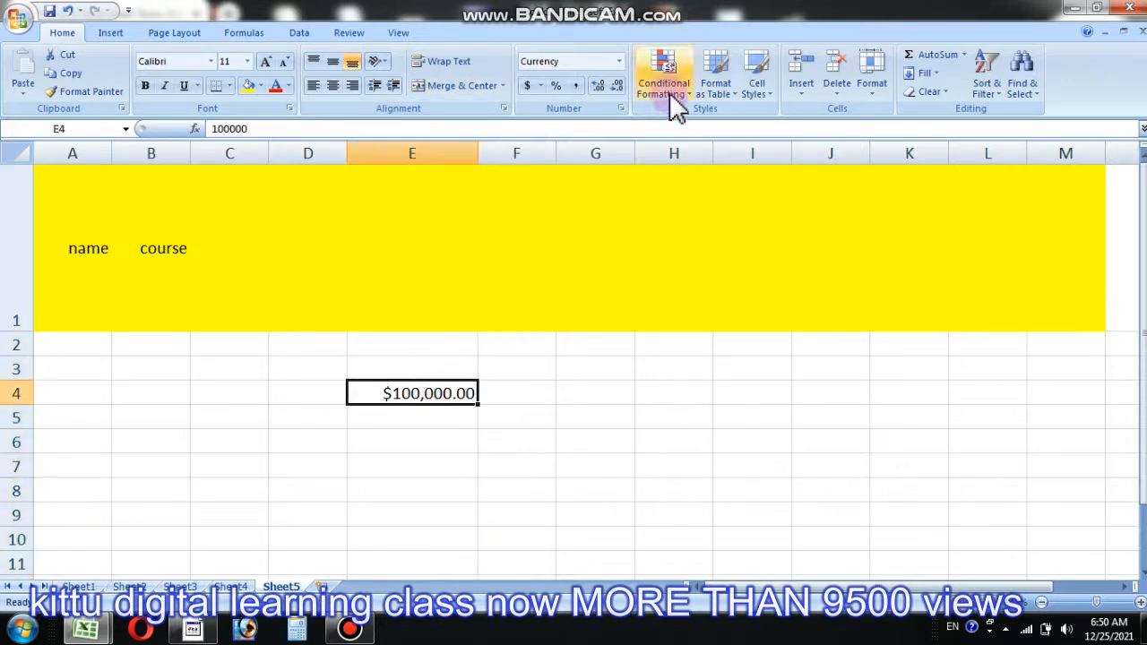
{"action": "left_click", "coordinate": [615, 88]}
{"action": "left_click", "coordinate": [615, 88]}
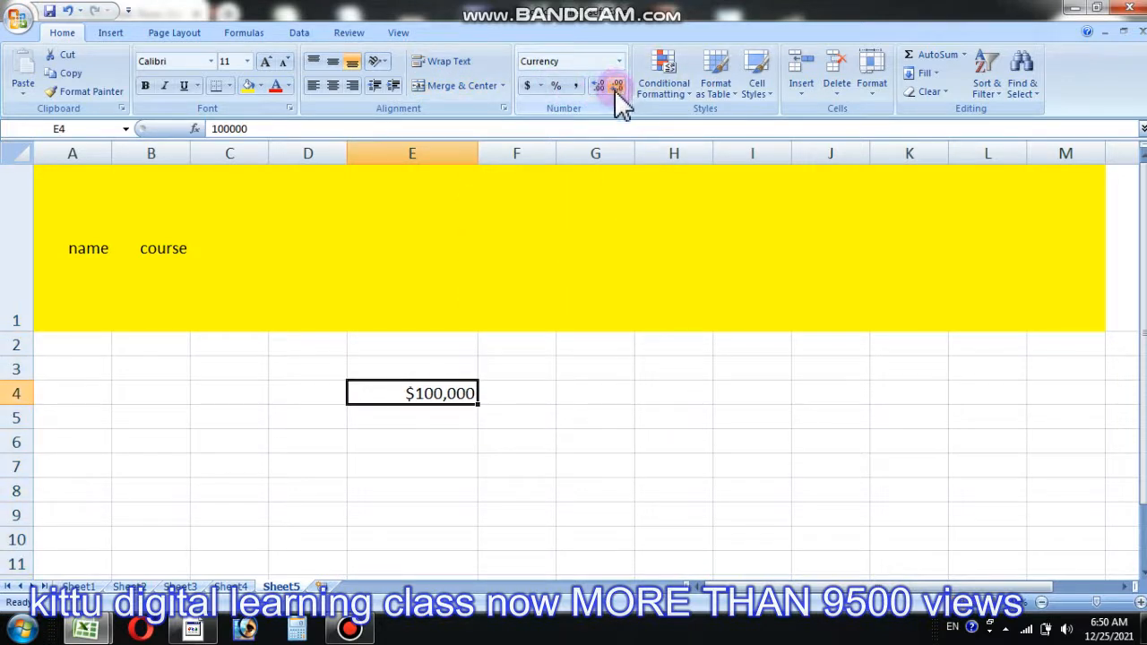
{"action": "left_click", "coordinate": [599, 87]}
{"action": "left_click", "coordinate": [599, 90]}
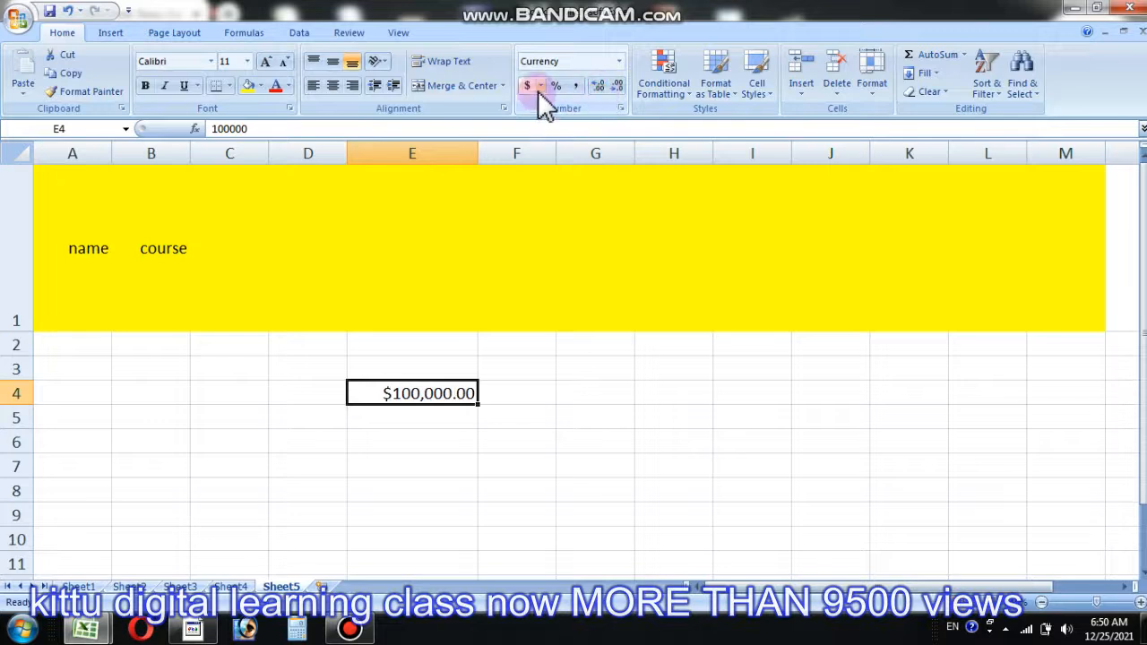
Look over the accounting currency choices for E4 and the available table styles without applying any.
{"action": "left_click", "coordinate": [539, 87]}
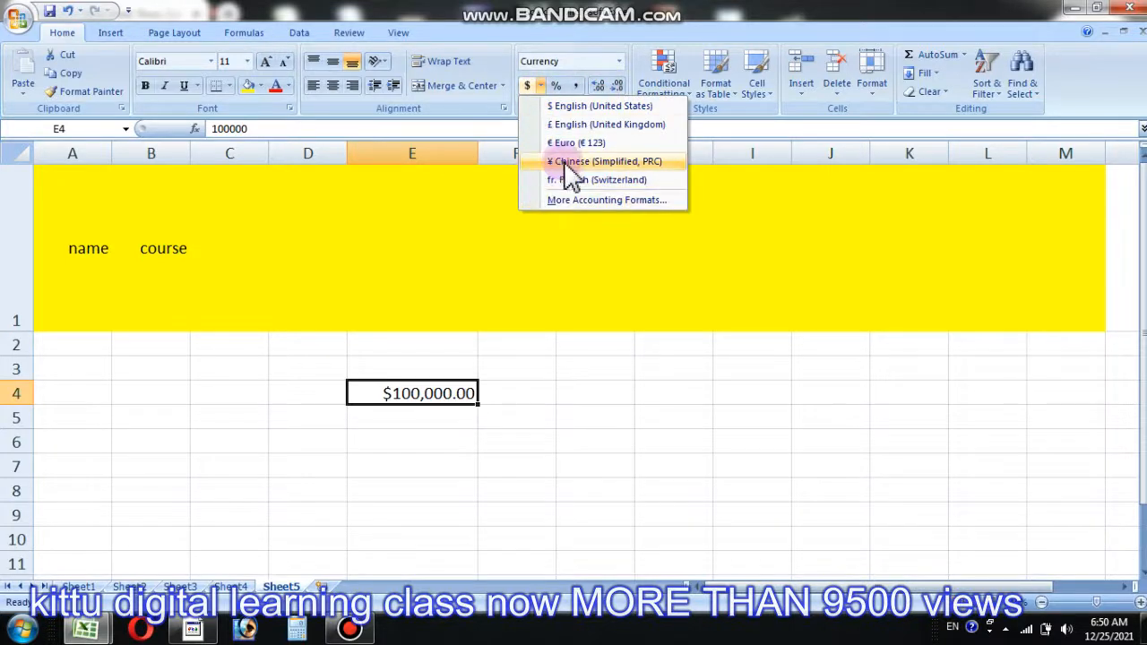
{"action": "left_click", "coordinate": [614, 366]}
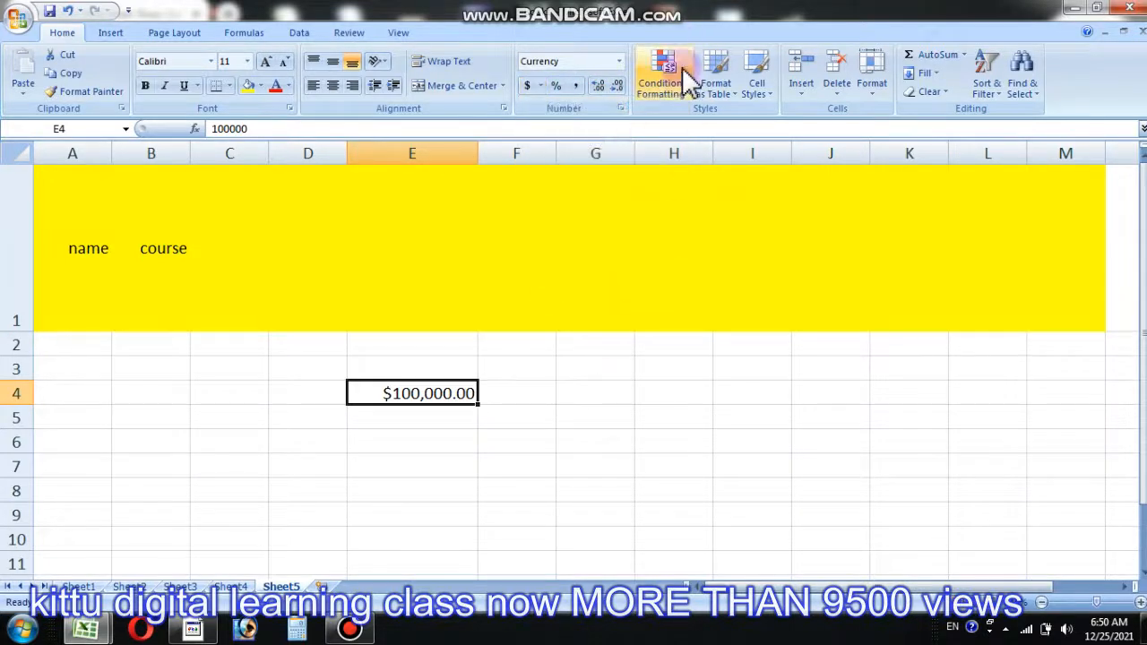
{"action": "left_click", "coordinate": [711, 92]}
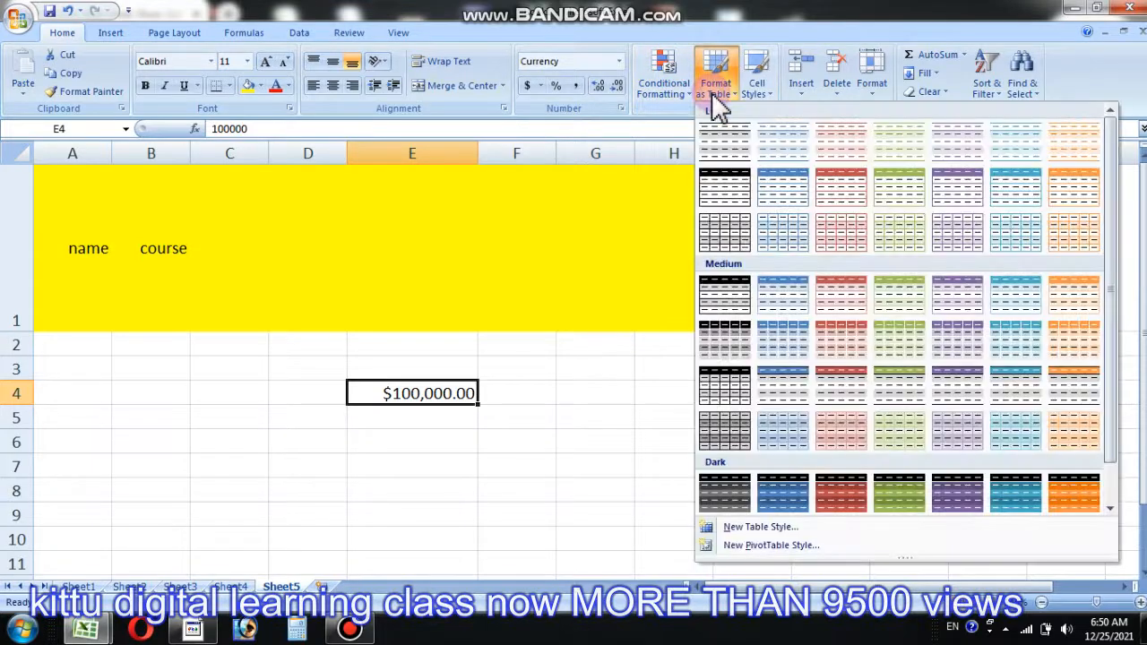
{"action": "left_click", "coordinate": [712, 92]}
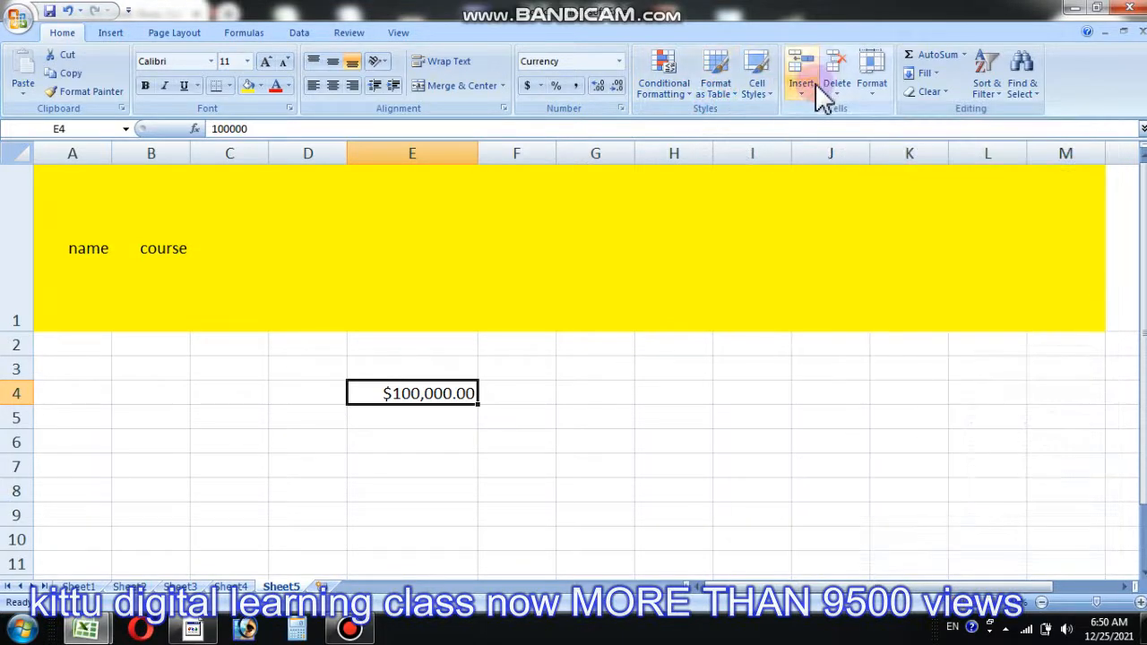
Examine the commands available for the whole of column D and for row 3, such as insert and delete.
{"action": "right_click", "coordinate": [321, 153]}
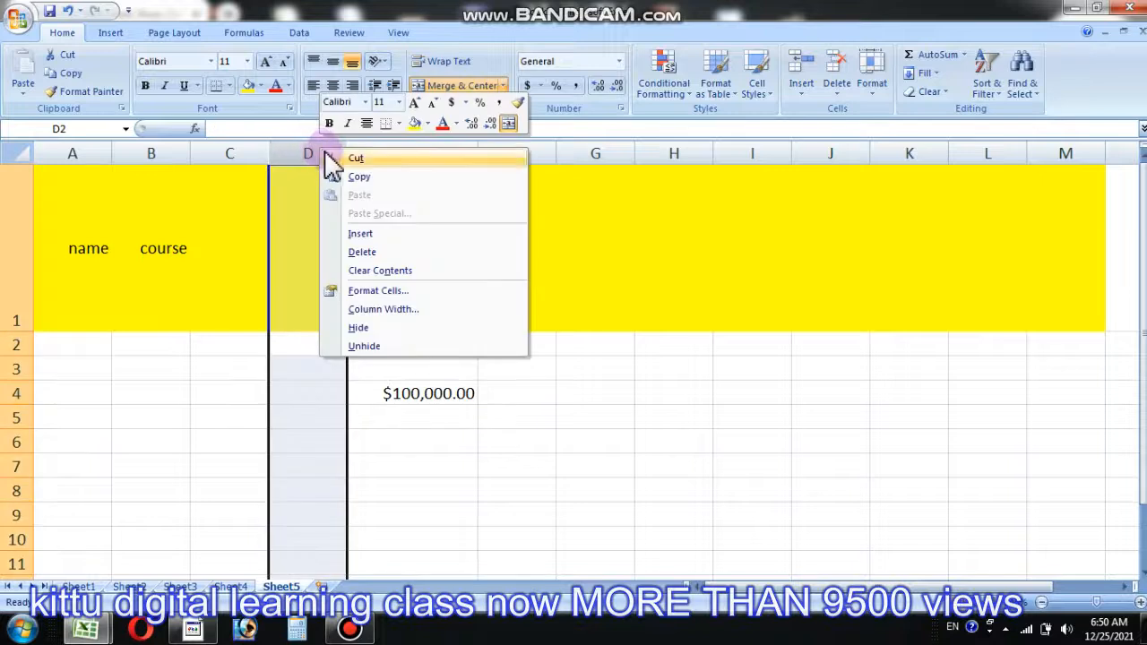
{"action": "left_click", "coordinate": [750, 243]}
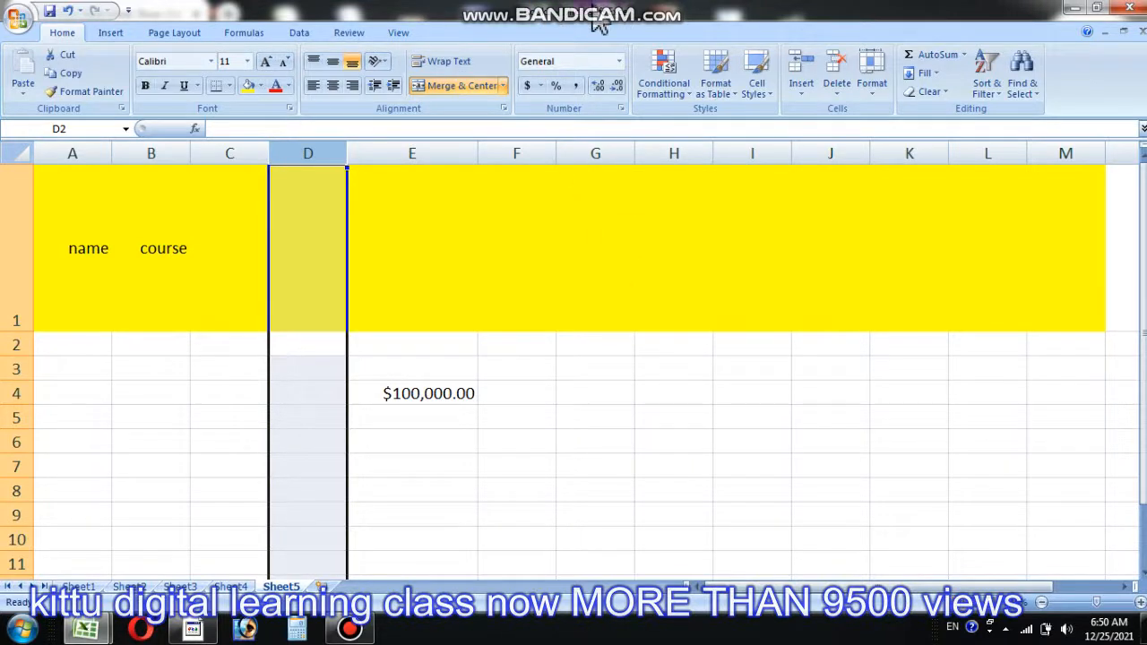
{"action": "left_click", "coordinate": [709, 4]}
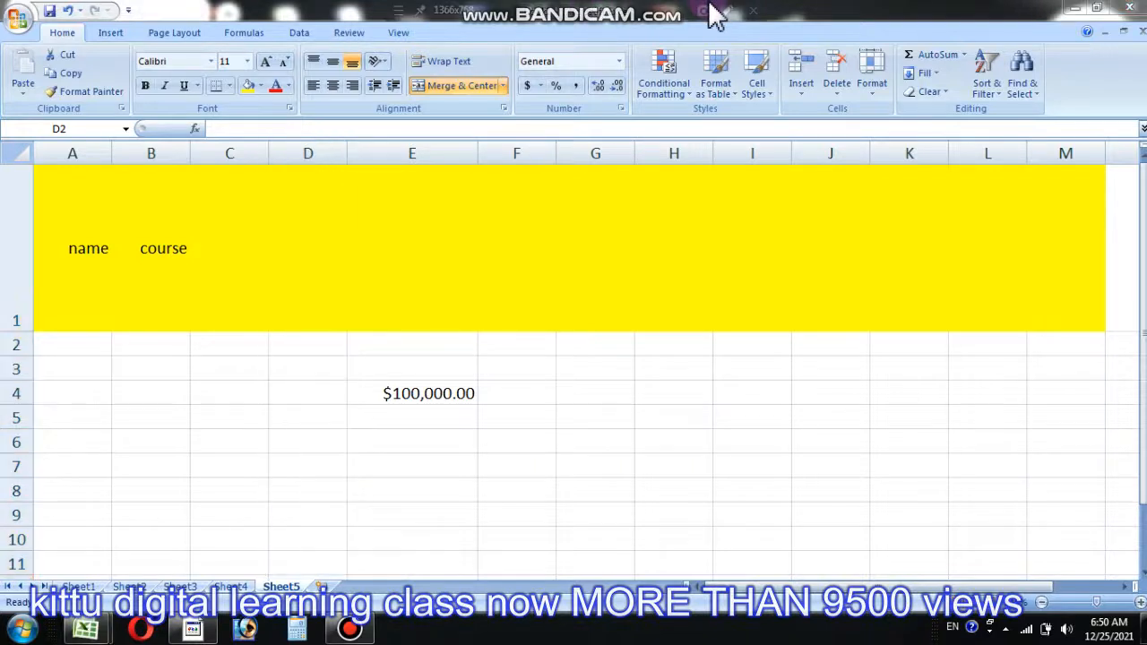
{"action": "left_click", "coordinate": [701, 98]}
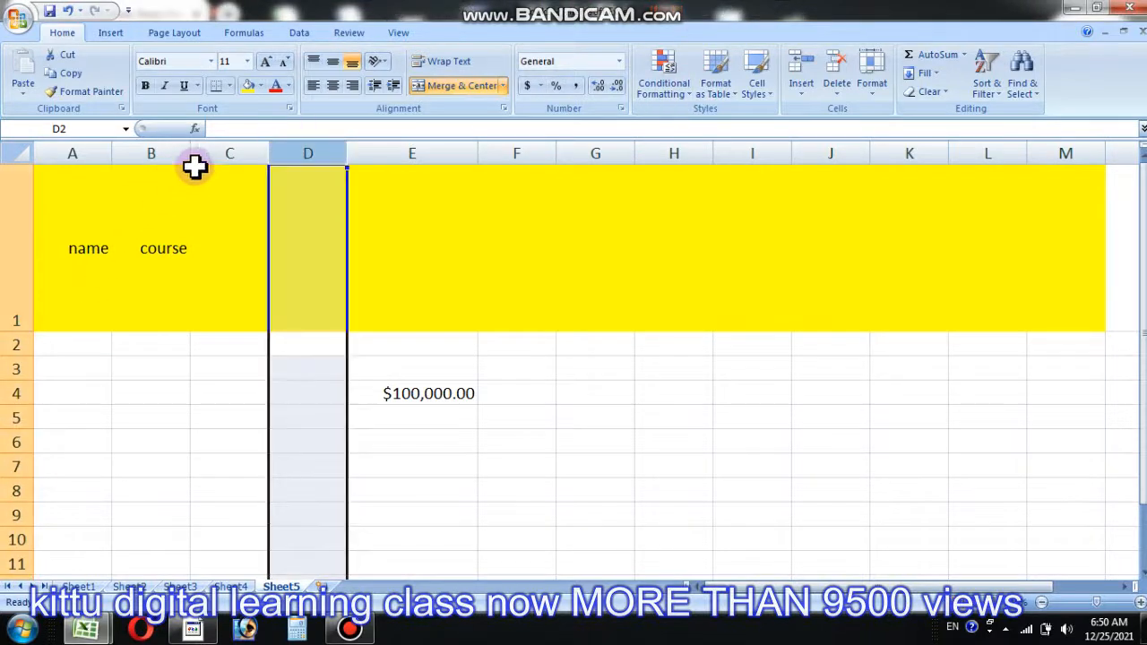
{"action": "right_click", "coordinate": [16, 365]}
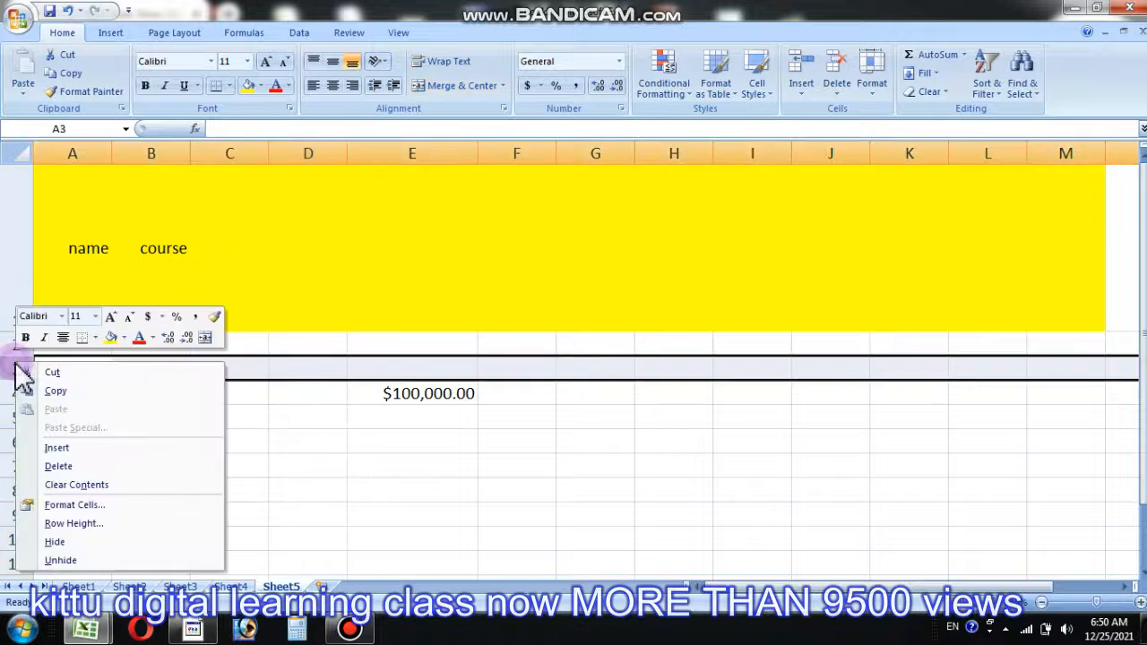
{"action": "left_click", "coordinate": [302, 408]}
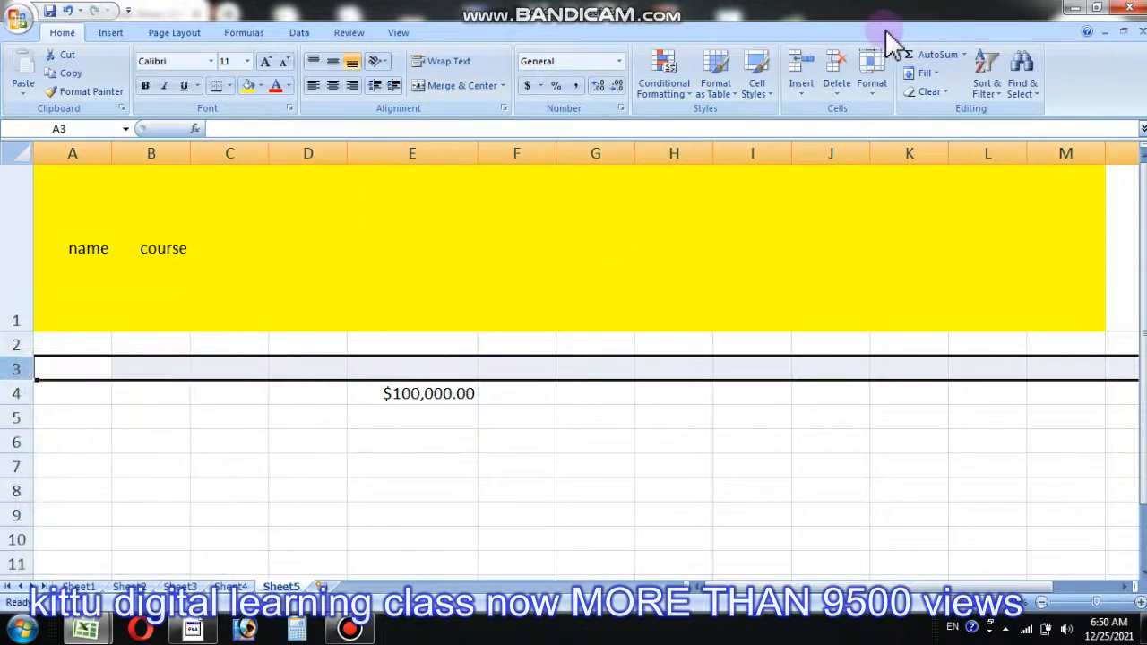
Review the cell formatting options for size, visibility and protection, and the list of AutoSum functions.
{"action": "left_click", "coordinate": [869, 99]}
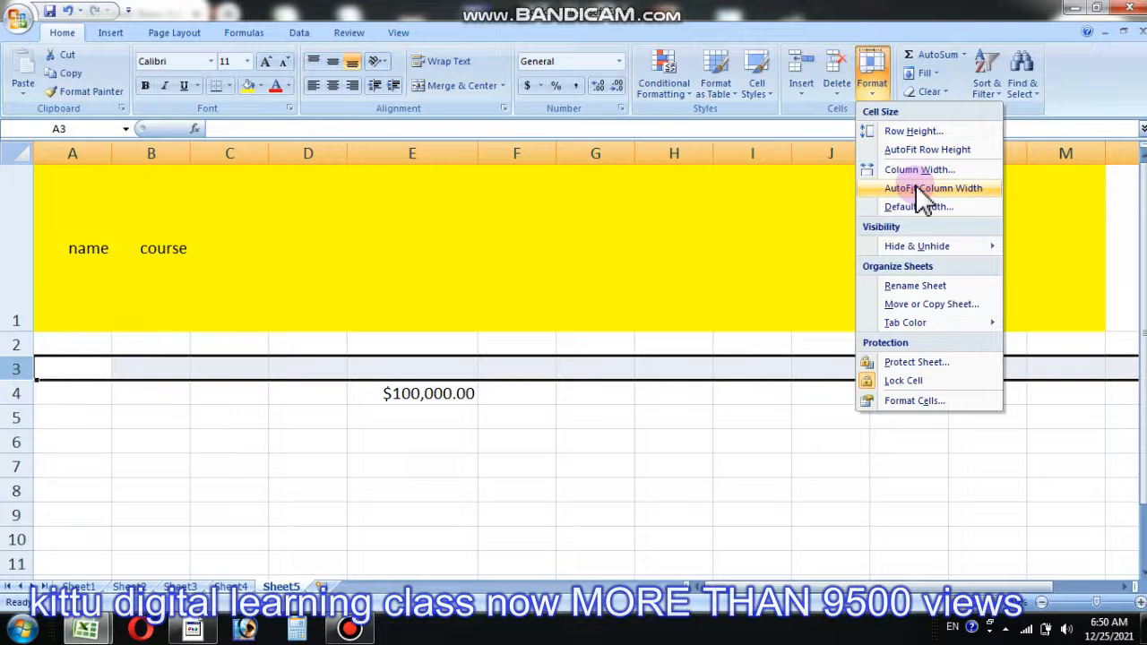
{"action": "left_click", "coordinate": [767, 473]}
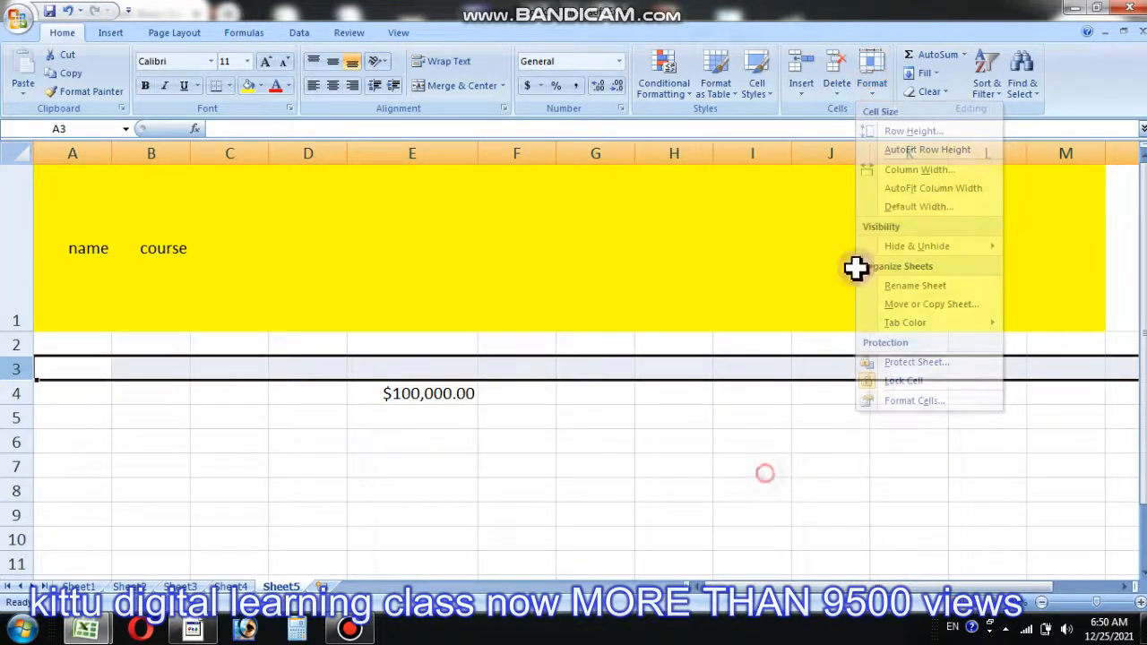
{"action": "left_click", "coordinate": [963, 56]}
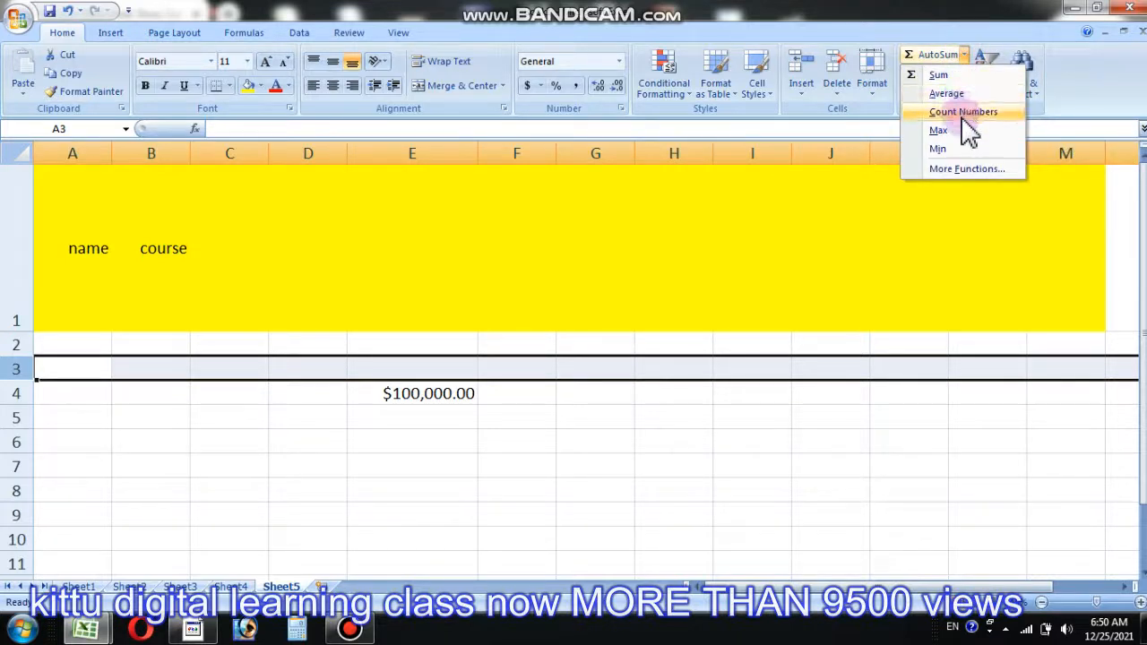
{"action": "left_click", "coordinate": [854, 356]}
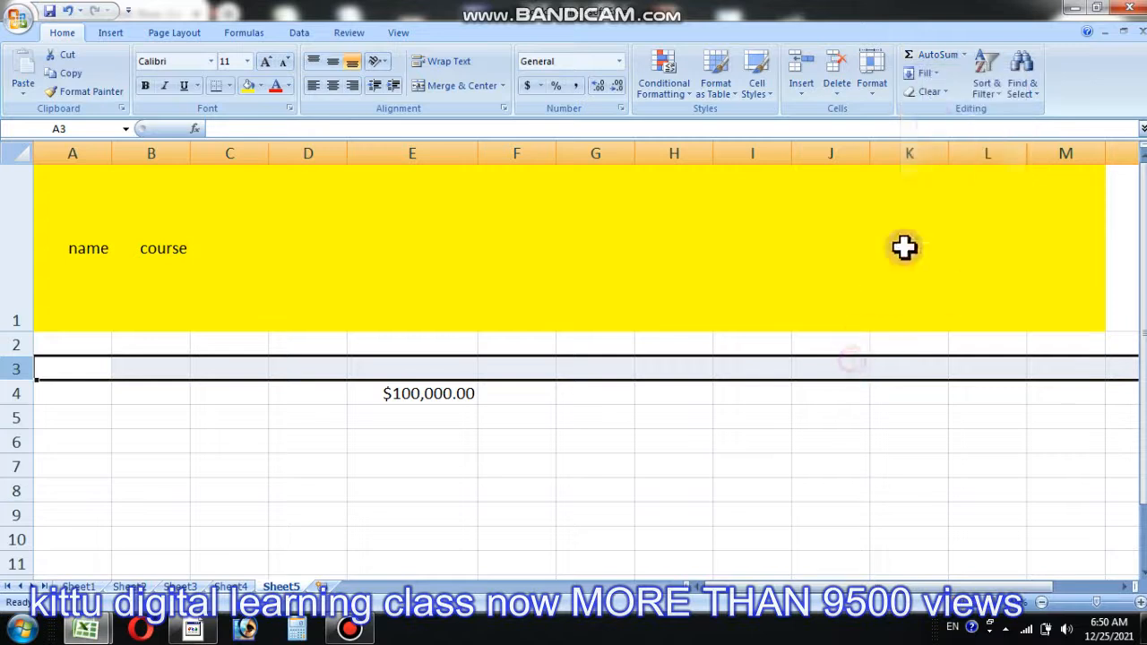
Review the available sort and filter options without applying any.
{"action": "left_click", "coordinate": [985, 85]}
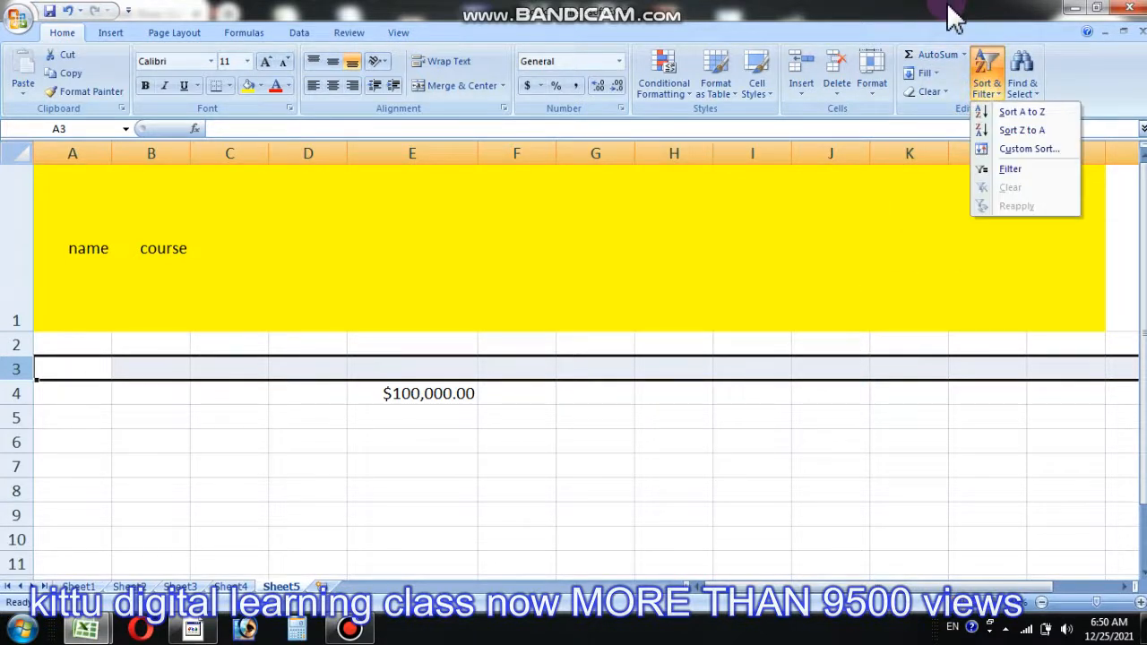
{"action": "left_click", "coordinate": [662, 16]}
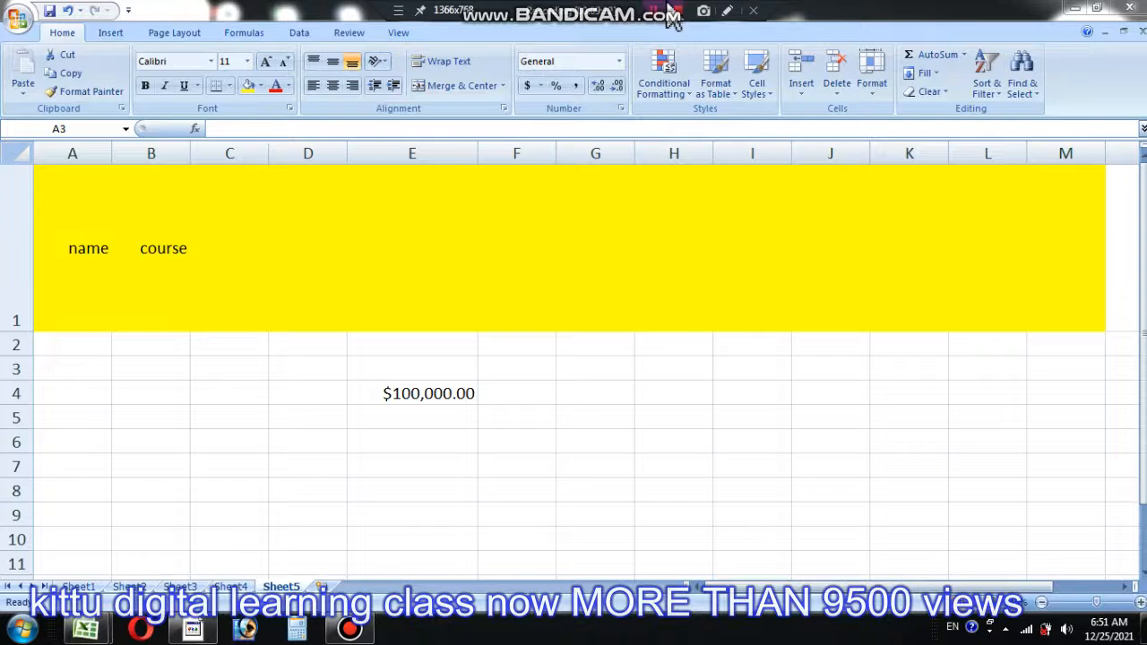
{"action": "left_click", "coordinate": [996, 85]}
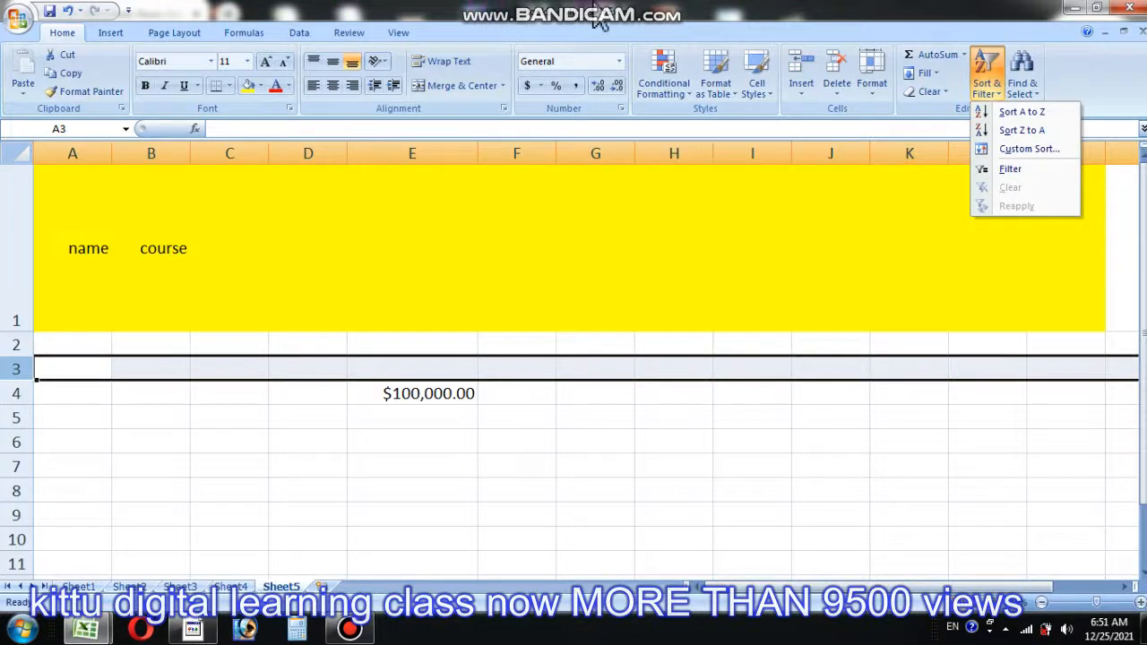
{"action": "left_click", "coordinate": [676, 8]}
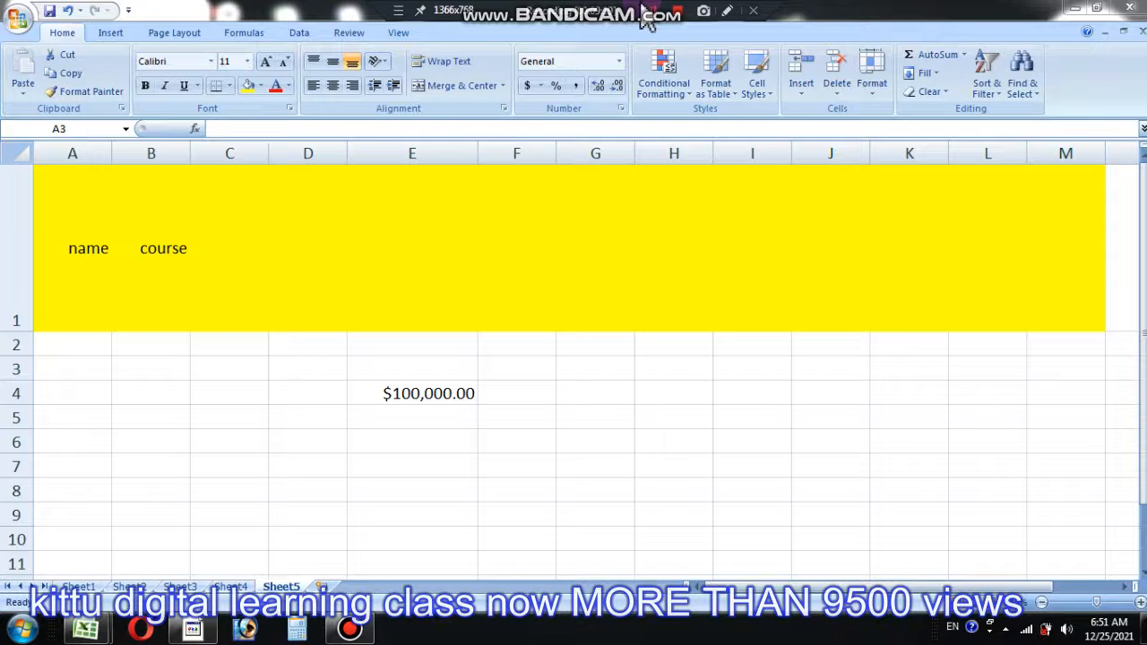
Look over the tables, illustrations, charts, links and text objects that can be inserted.
{"action": "left_click", "coordinate": [242, 14]}
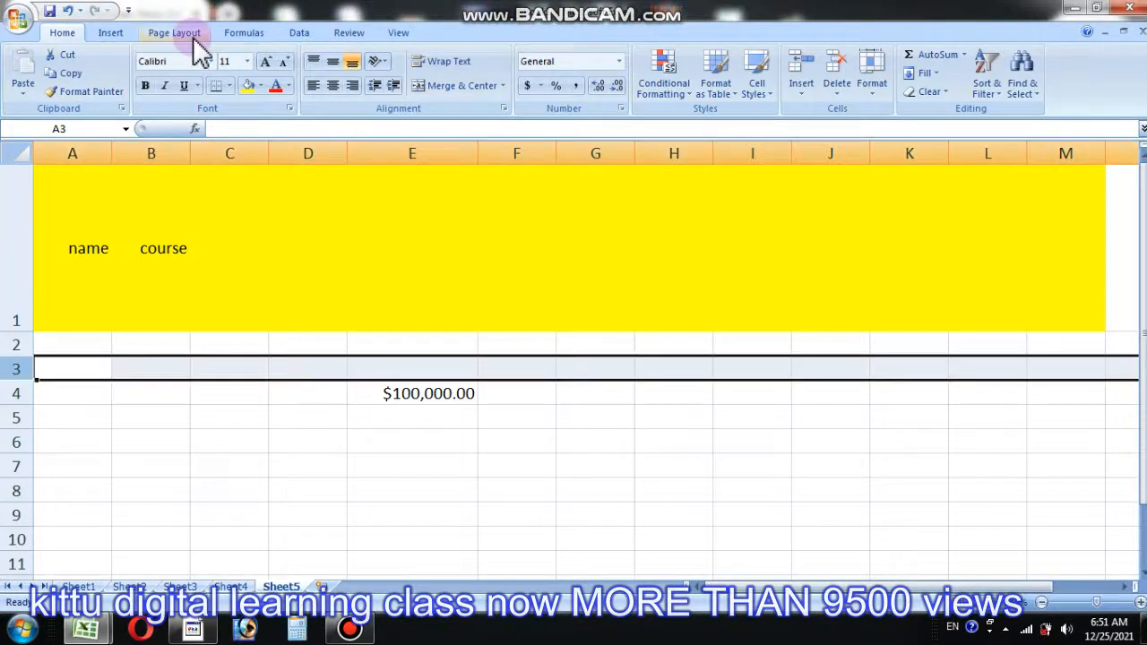
{"action": "left_click", "coordinate": [106, 34]}
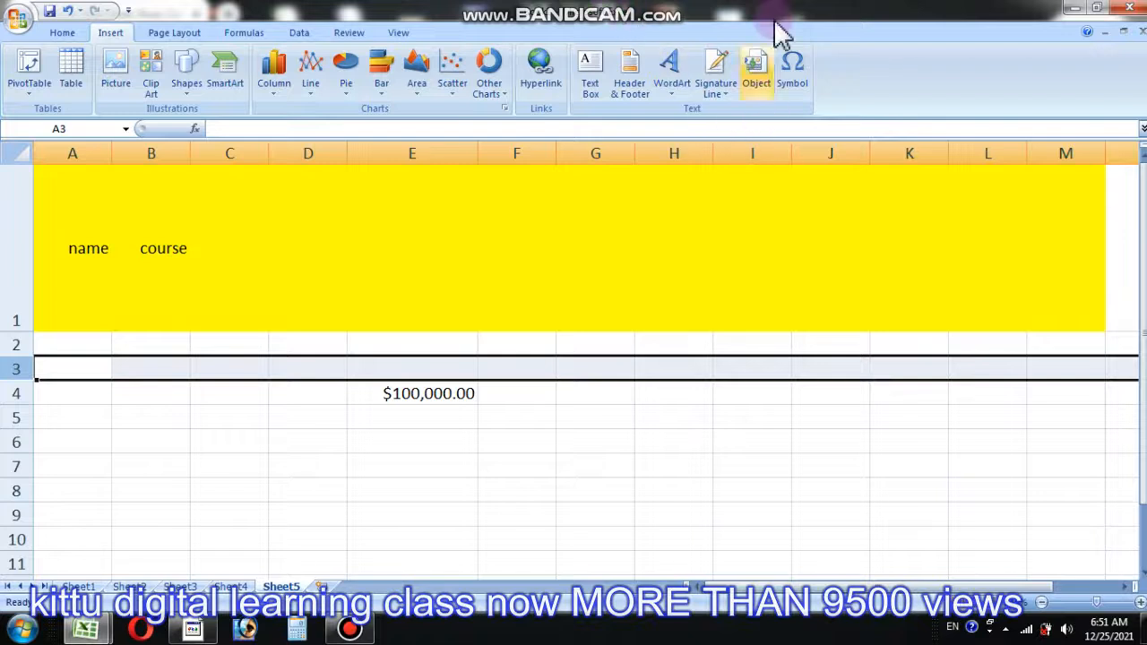
{"action": "mouse_move", "coordinate": [763, 4]}
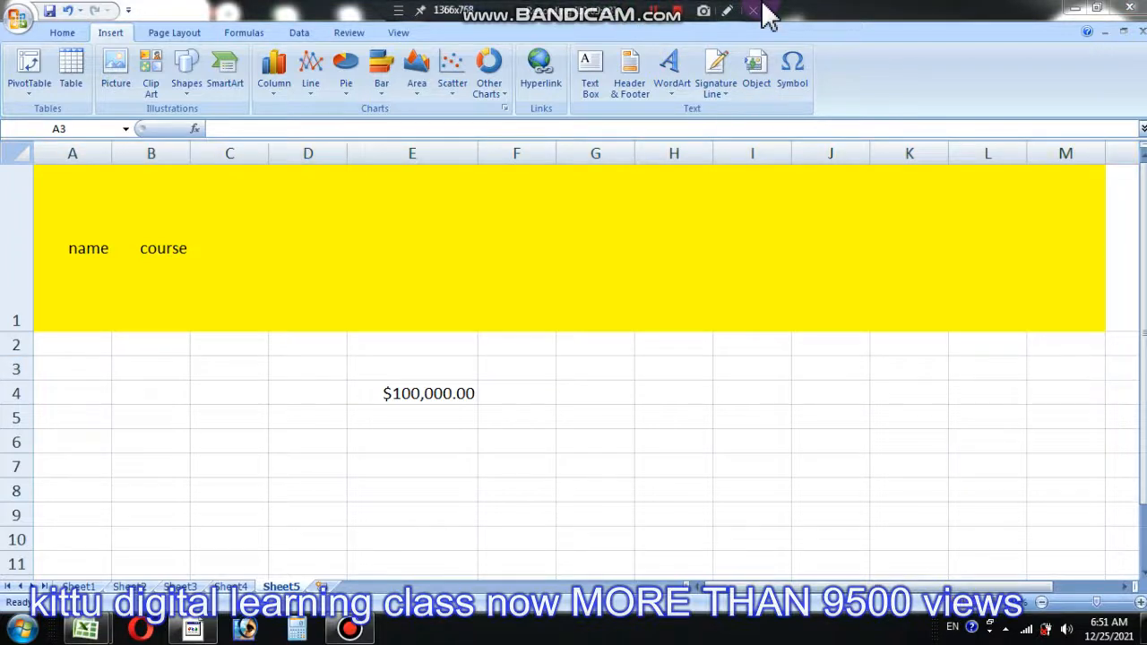